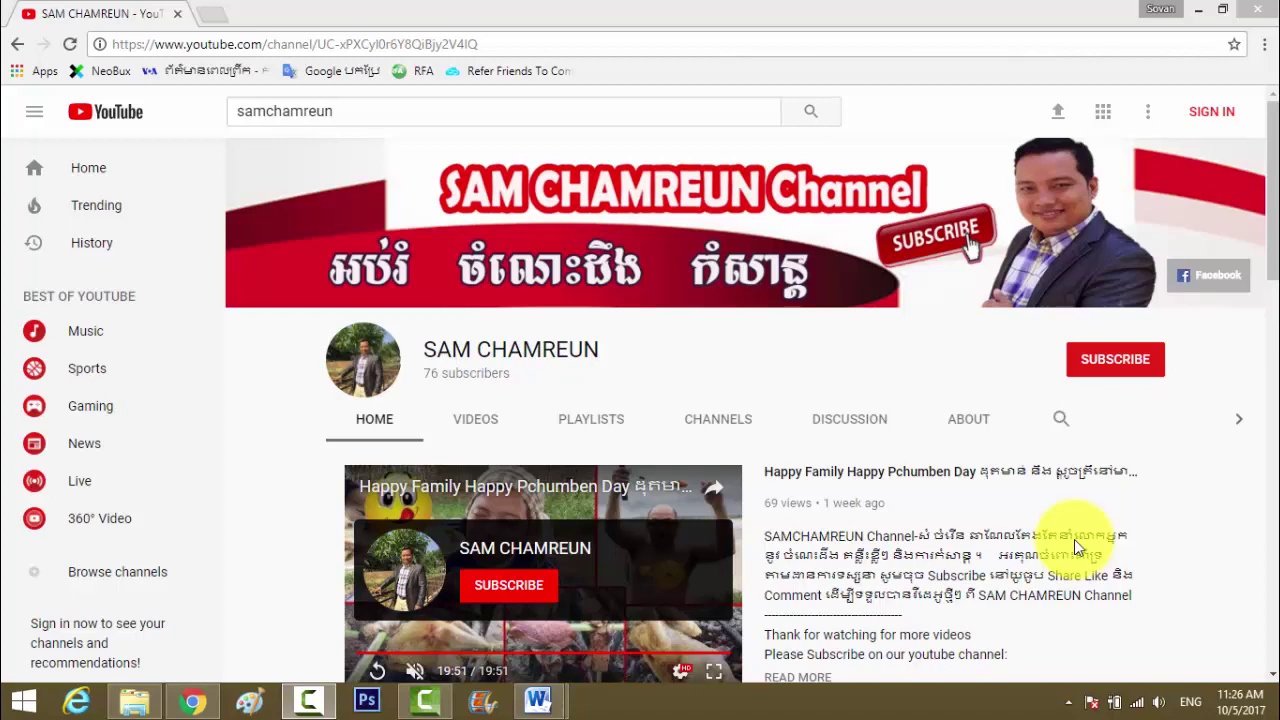
# Bring the Using Indents and Tabs document to the front.
pyautogui.moveTo(537, 705)
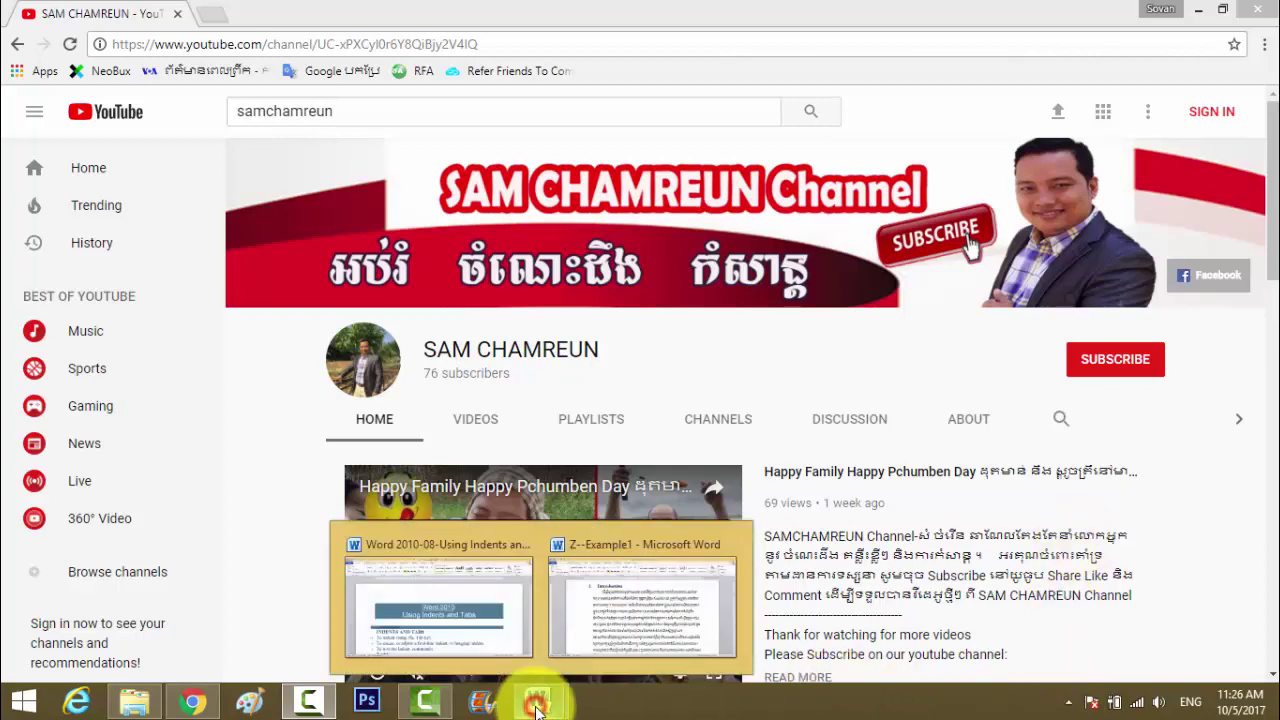
pyautogui.click(455, 572)
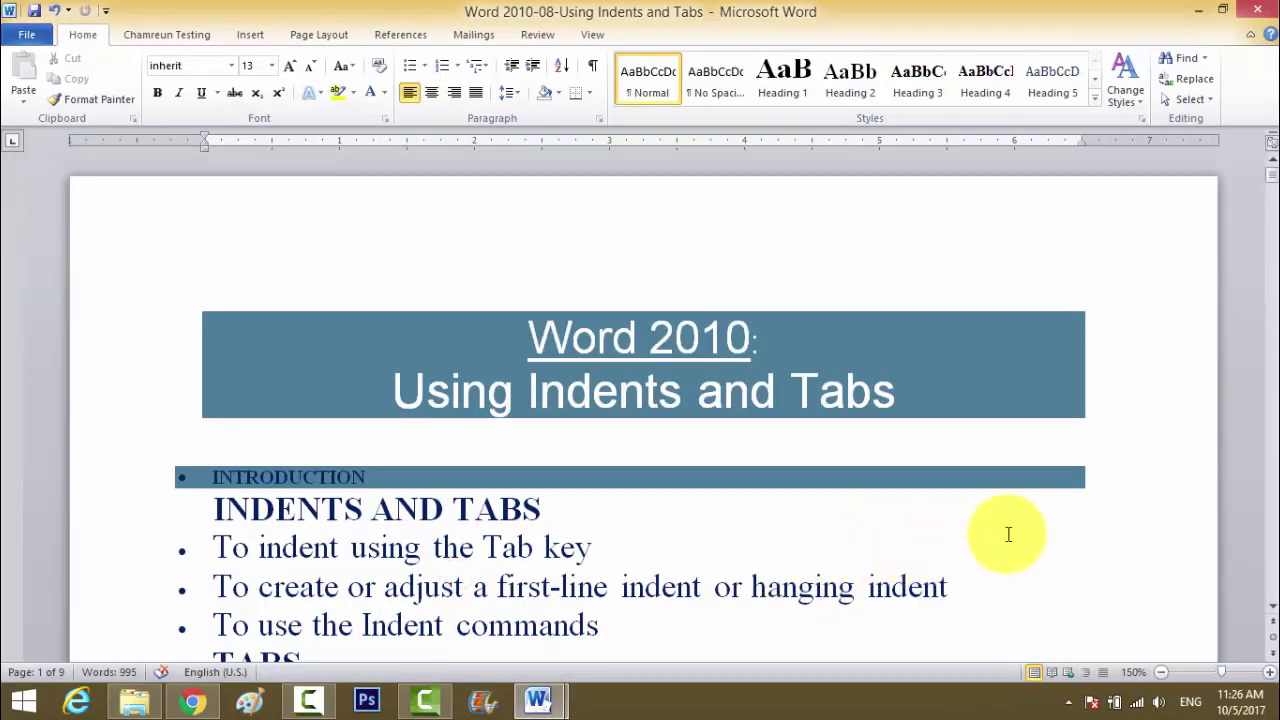
pyautogui.scroll(-1, 1073, 527)
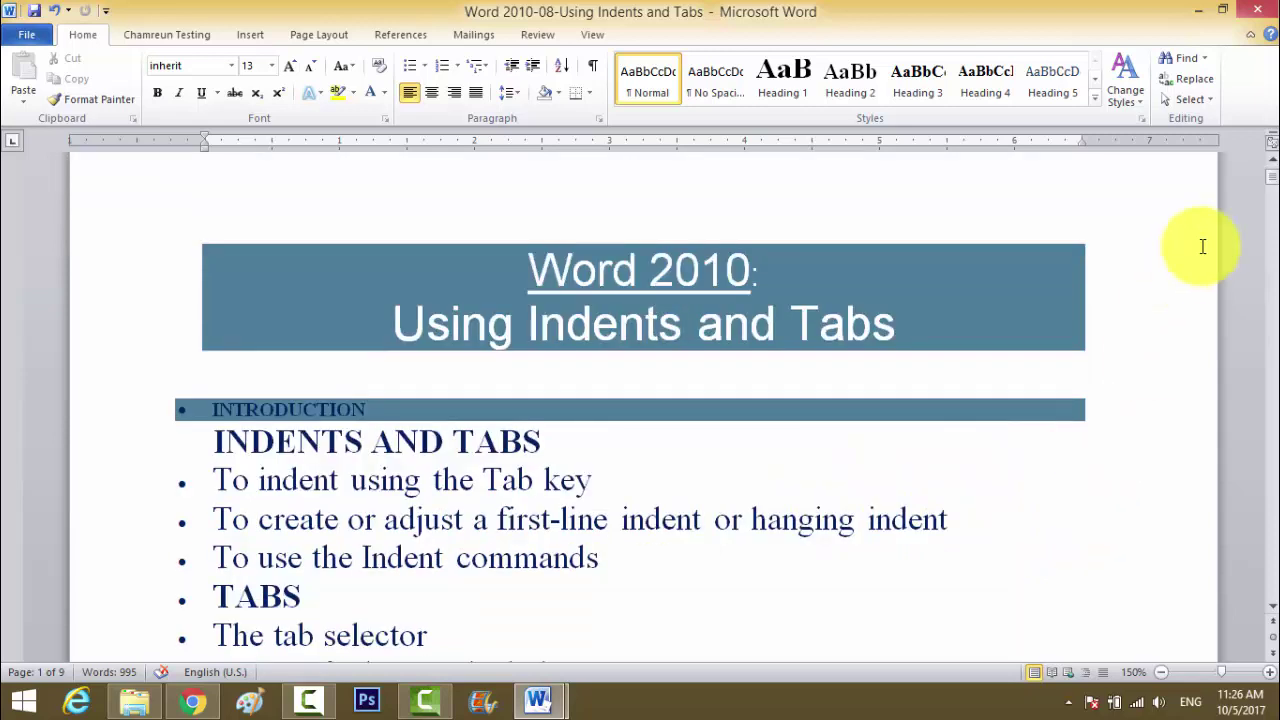
# Collapse the ribbon and select the word Tabs in the title banner.
pyautogui.click(1247, 36)
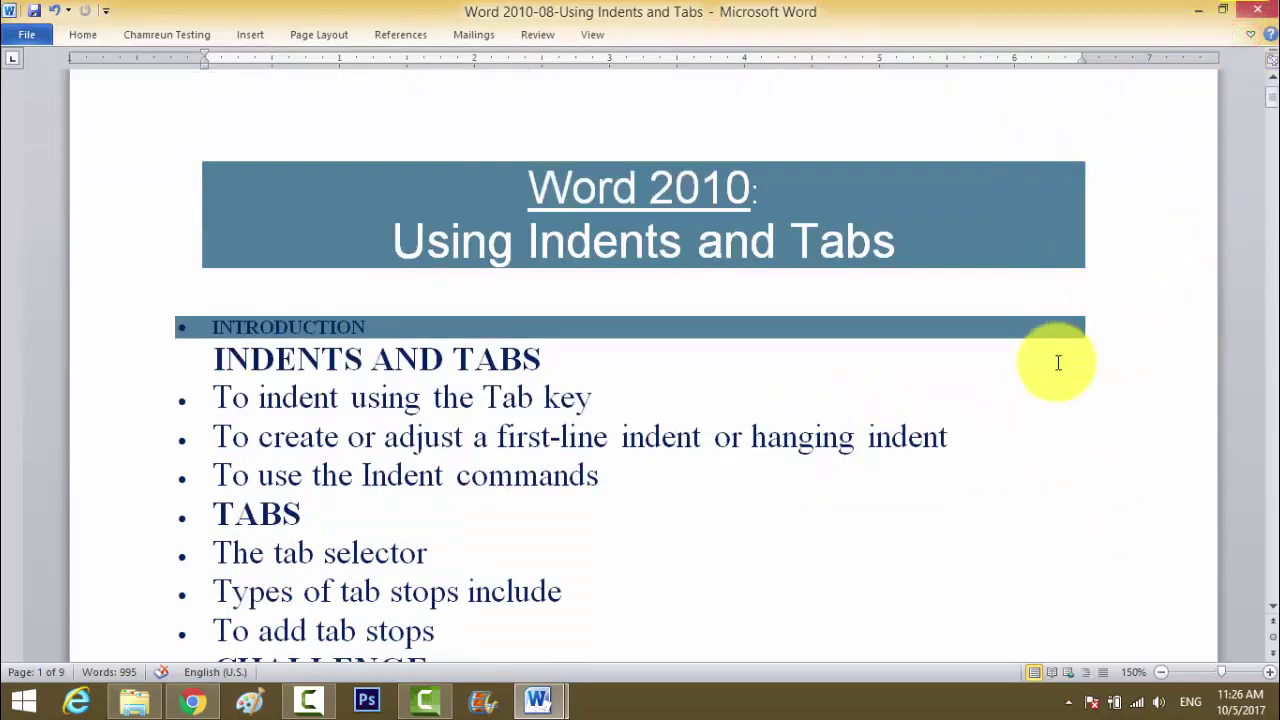
pyautogui.scroll(-1, 1058, 362)
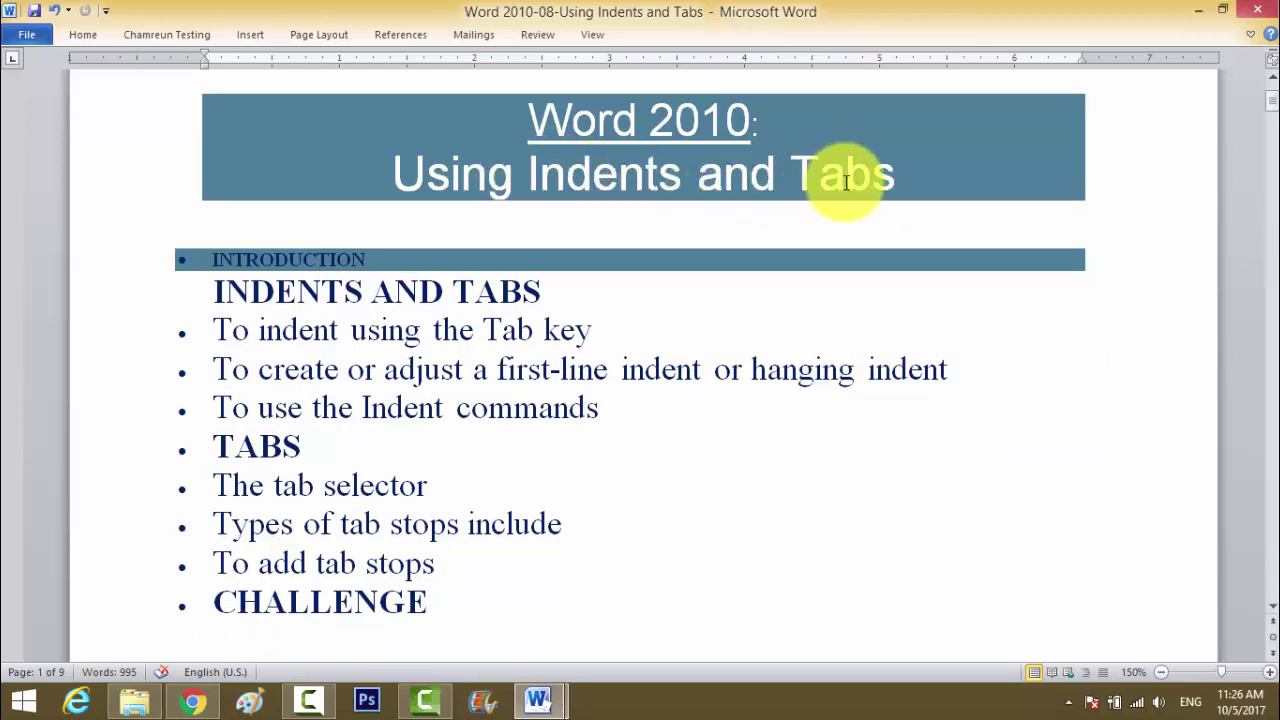
pyautogui.moveTo(792, 175); pyautogui.dragTo(888, 186)
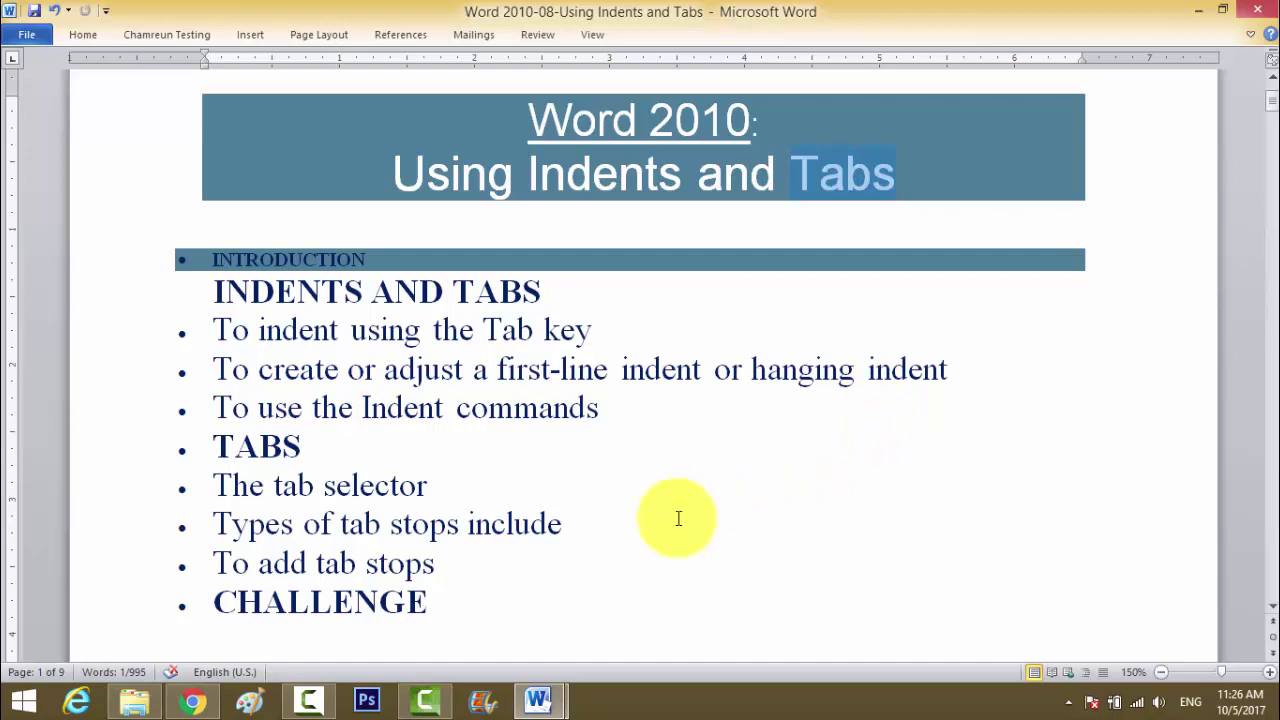
pyautogui.click(540, 698)
# Switch to the Z--Example1 document and scroll down to the Company budgeting section.
pyautogui.click(642, 636)
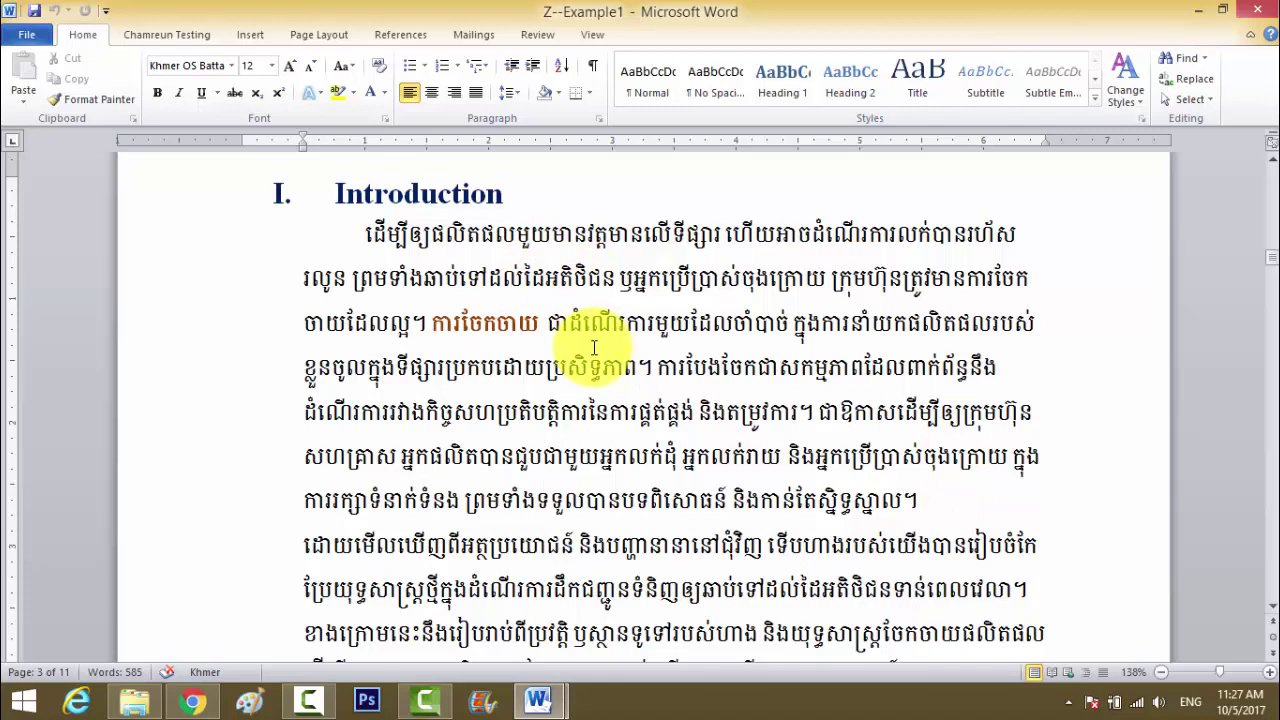
pyautogui.scroll(-3, 655, 430)
pyautogui.scroll(-1, 650, 445)
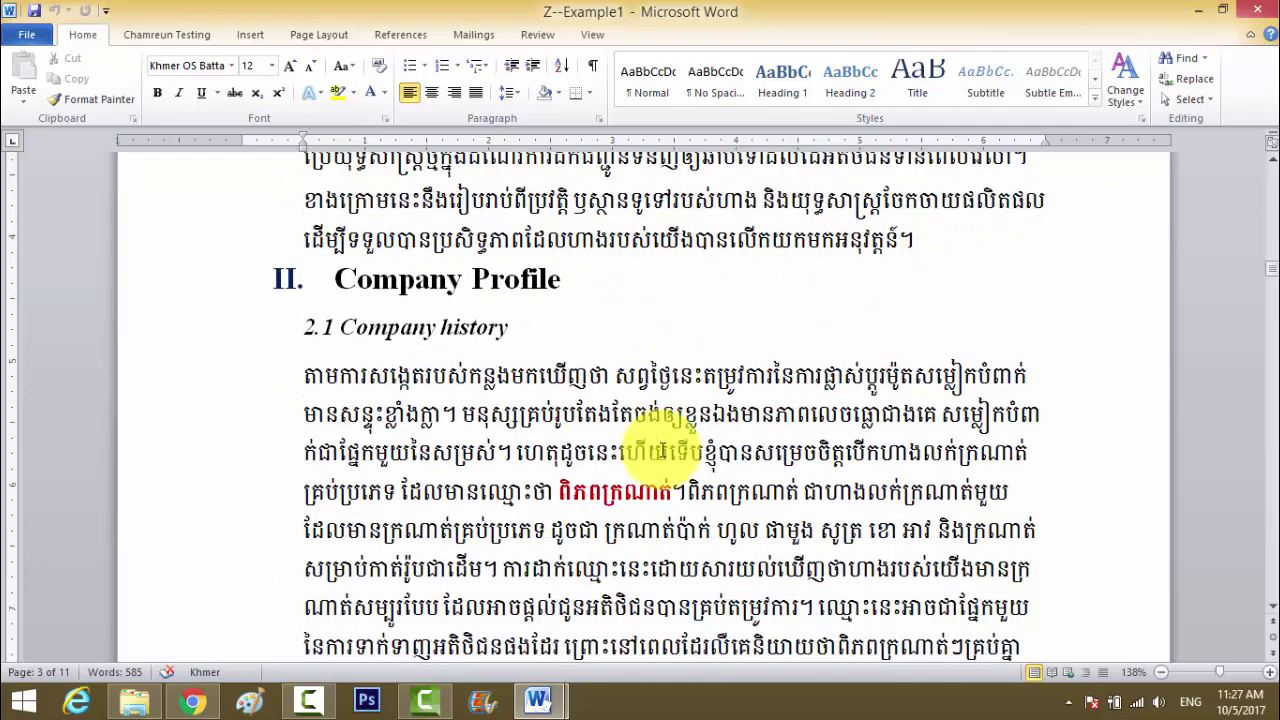
pyautogui.scroll(-3, 655, 450)
pyautogui.scroll(-3, 663, 457)
pyautogui.scroll(-3, 666, 457)
pyautogui.scroll(-1, 667, 453)
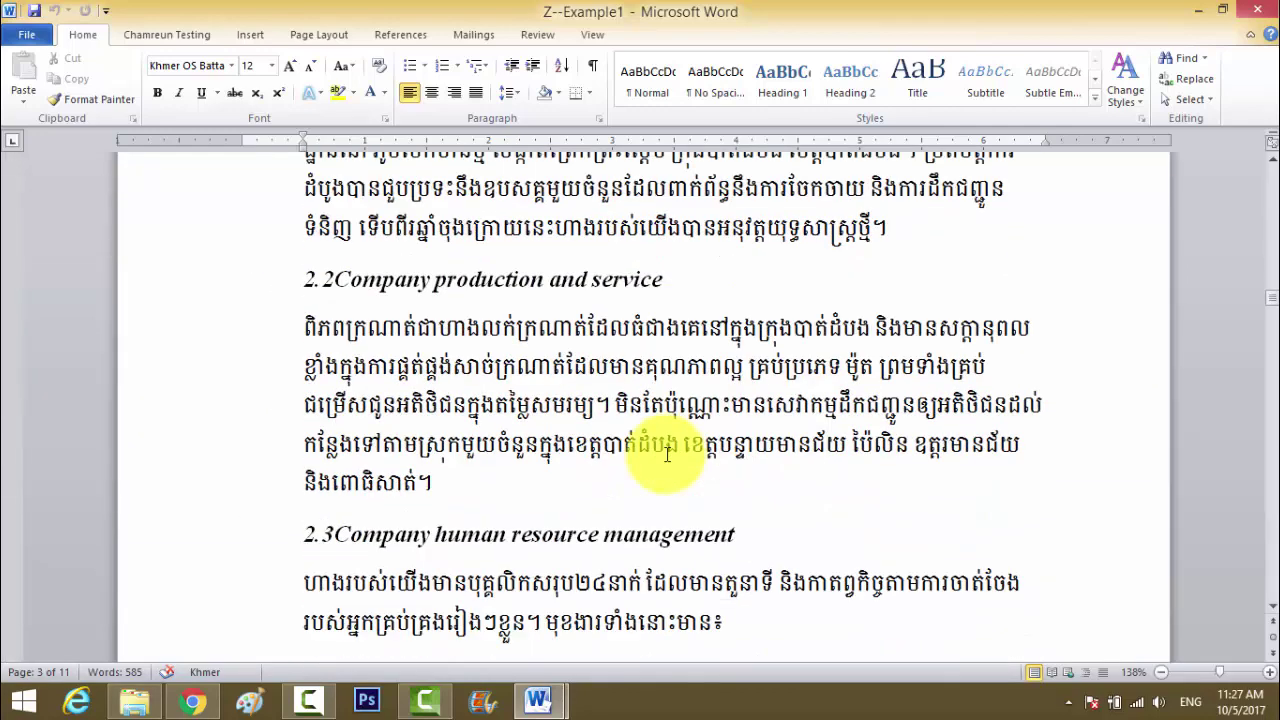
pyautogui.scroll(-3, 667, 453)
pyautogui.scroll(-1, 667, 453)
pyautogui.scroll(-3, 671, 452)
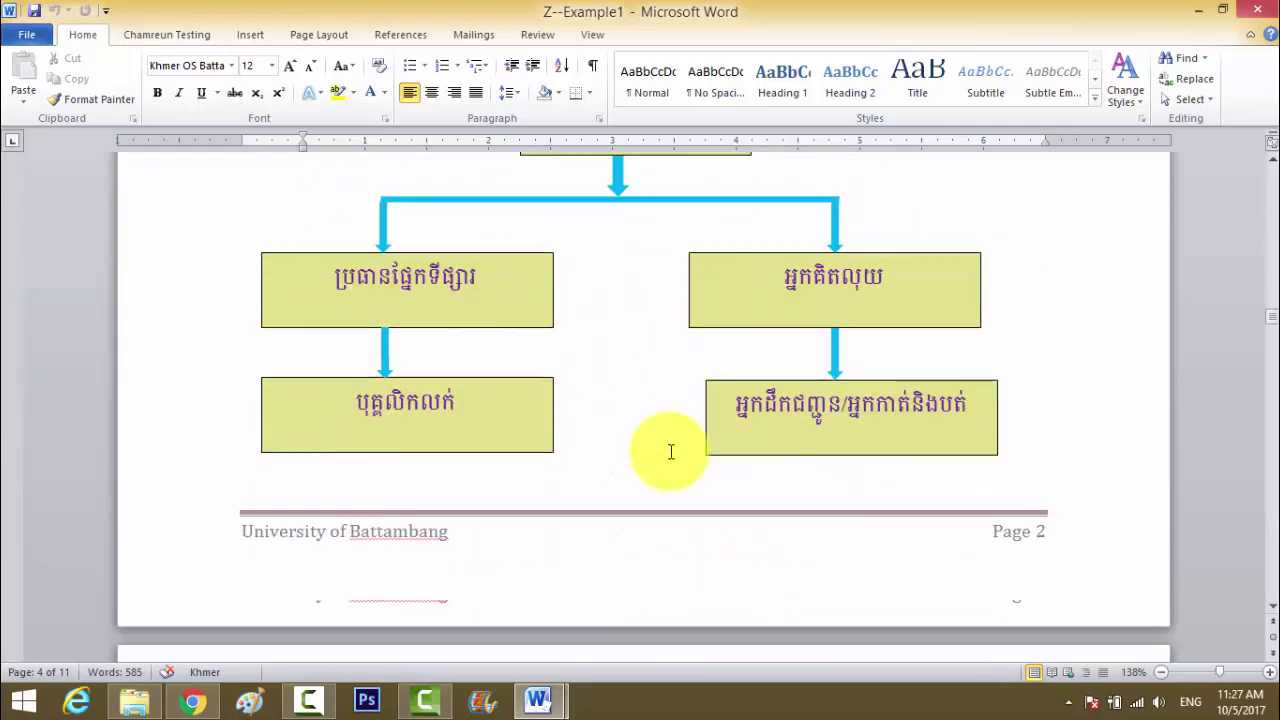
pyautogui.scroll(-3, 671, 452)
pyautogui.scroll(-3, 671, 452)
pyautogui.scroll(-1, 671, 452)
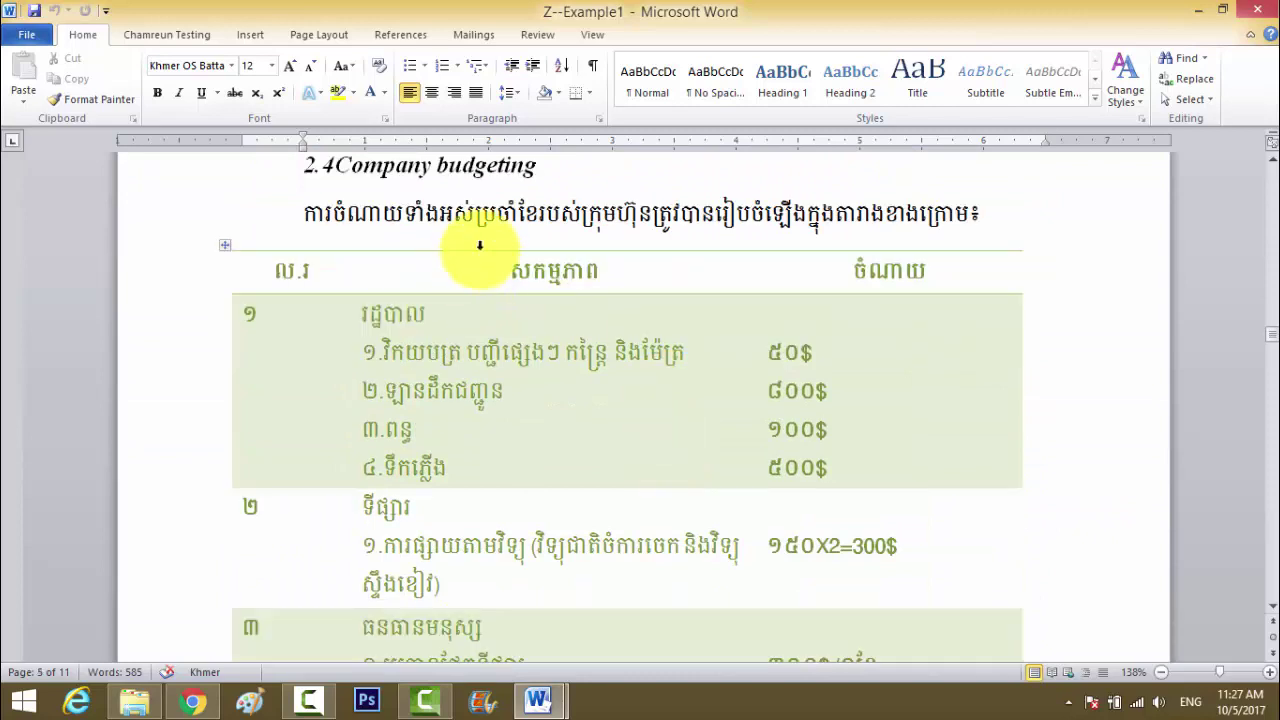
# Place the insertion point in the budgeting paragraph above the 2.4 expense table.
pyautogui.click(353, 234)
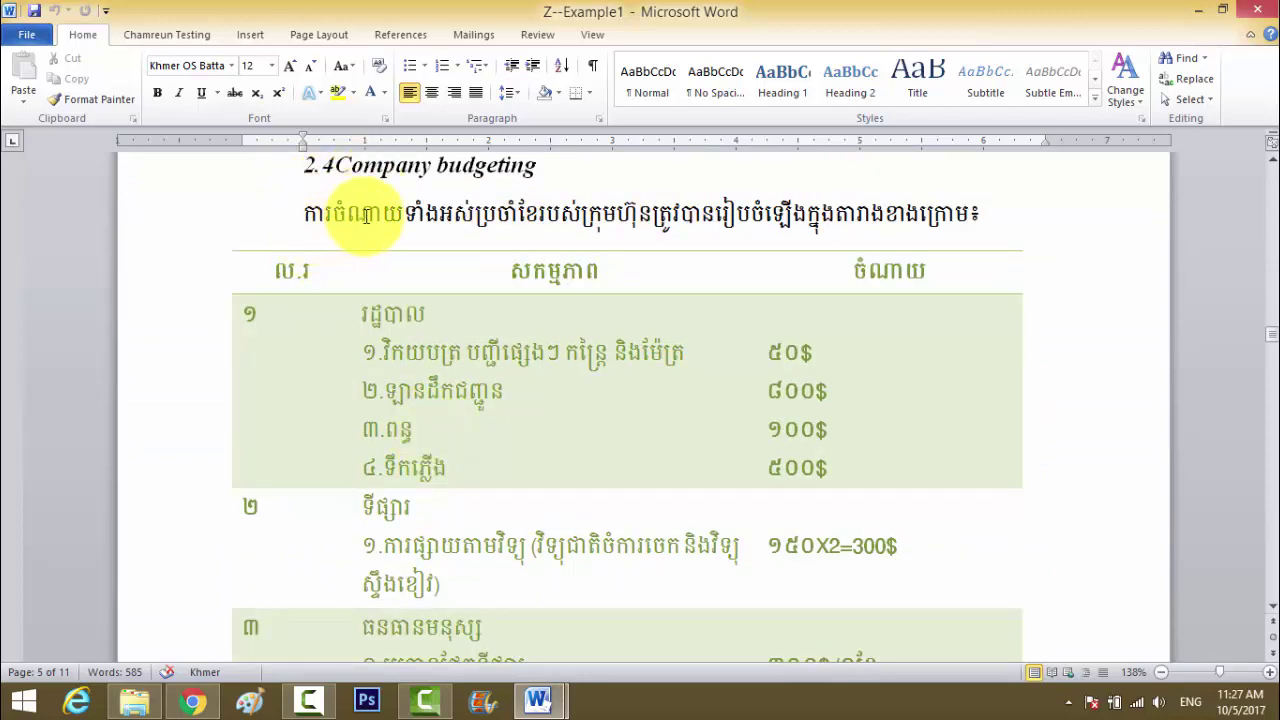
pyautogui.scroll(-3, 605, 395)
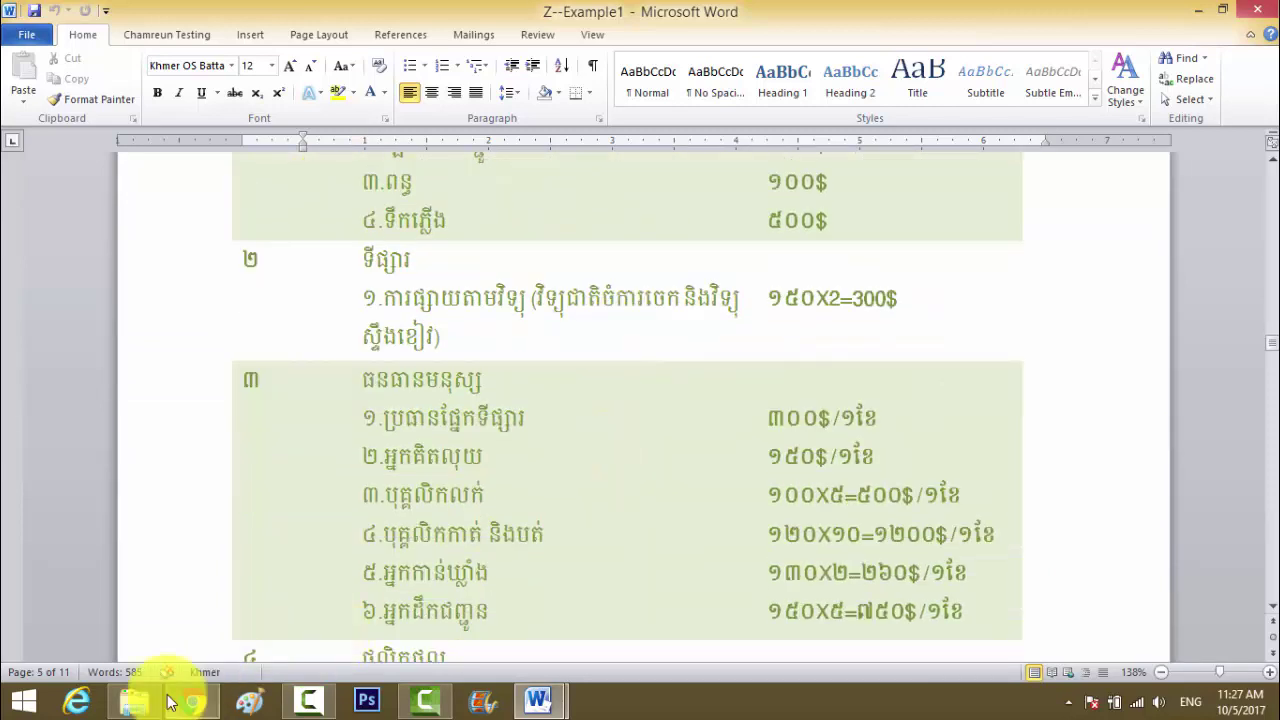
pyautogui.click(530, 697)
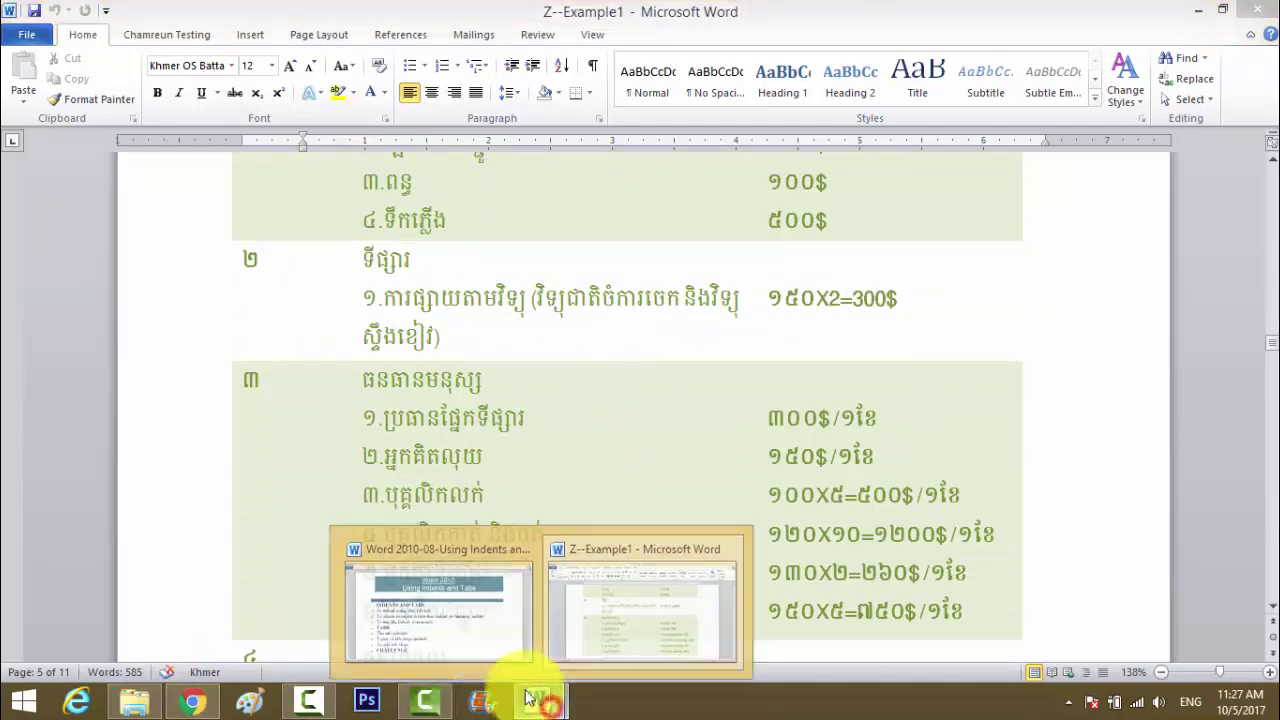
# Return to the Using Indents and Tabs document and select the sample letter picture.
pyautogui.click(434, 629)
pyautogui.scroll(-1, 631, 551)
pyautogui.scroll(-3, 627, 556)
pyautogui.scroll(-2, 627, 556)
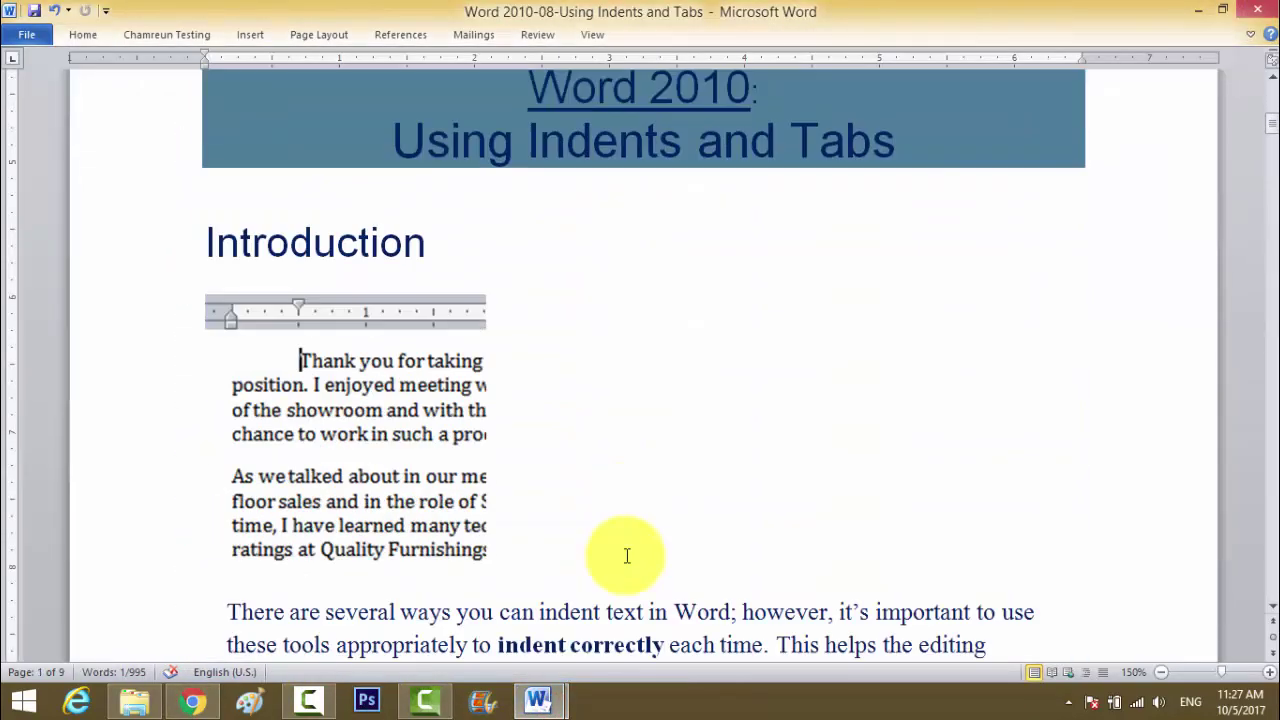
pyautogui.scroll(-3, 627, 556)
pyautogui.scroll(-3, 627, 556)
pyautogui.scroll(-3, 627, 556)
pyautogui.scroll(-2, 627, 556)
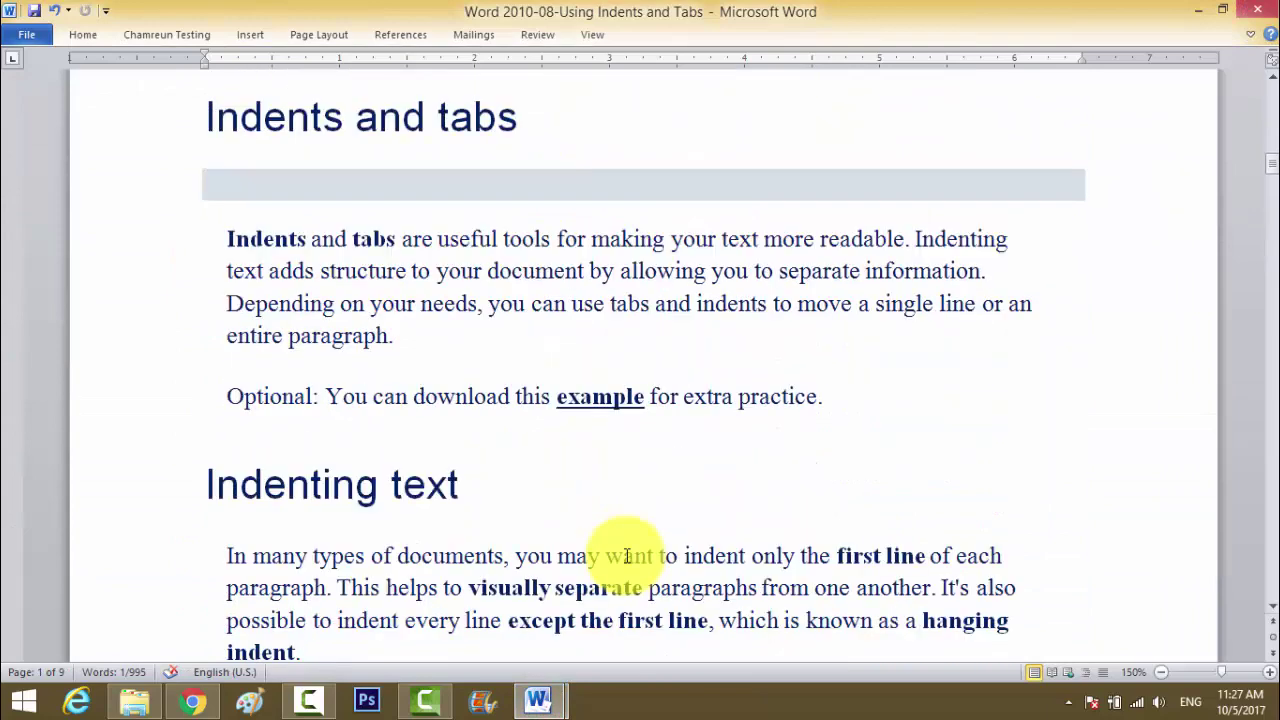
pyautogui.scroll(-3, 627, 556)
pyautogui.scroll(-1, 627, 556)
pyautogui.scroll(-4, 626, 558)
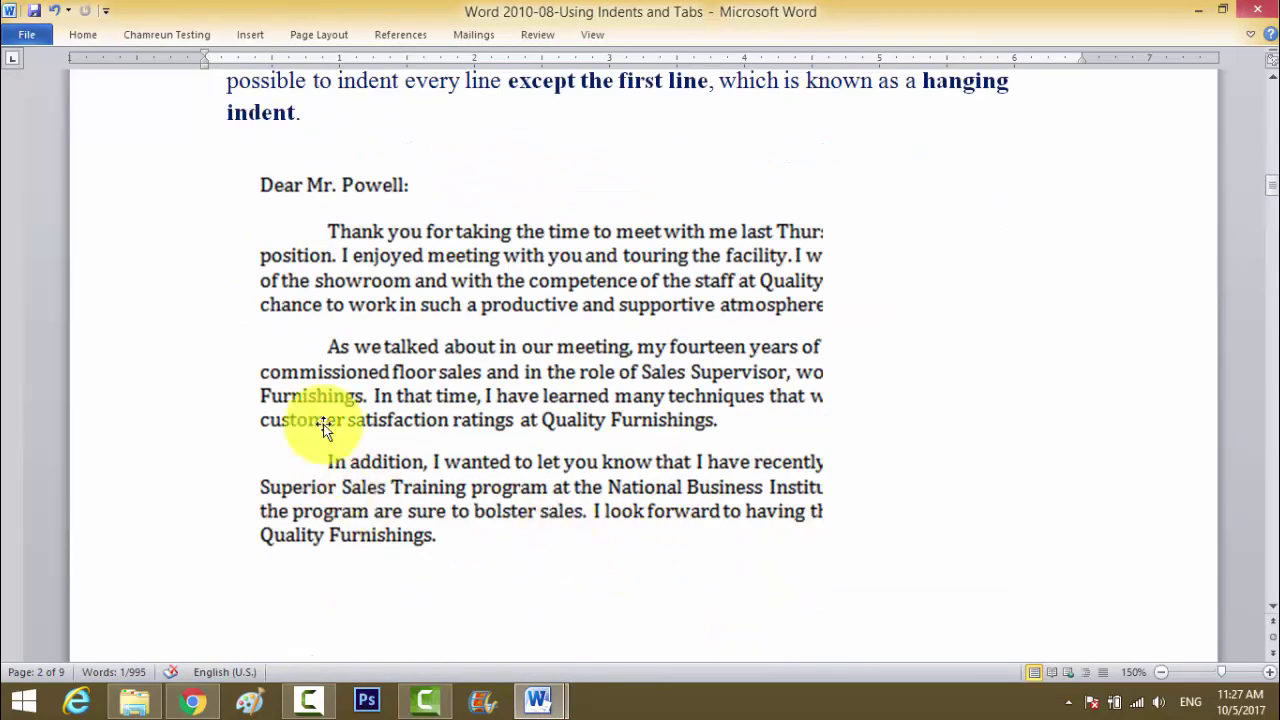
pyautogui.click(331, 237)
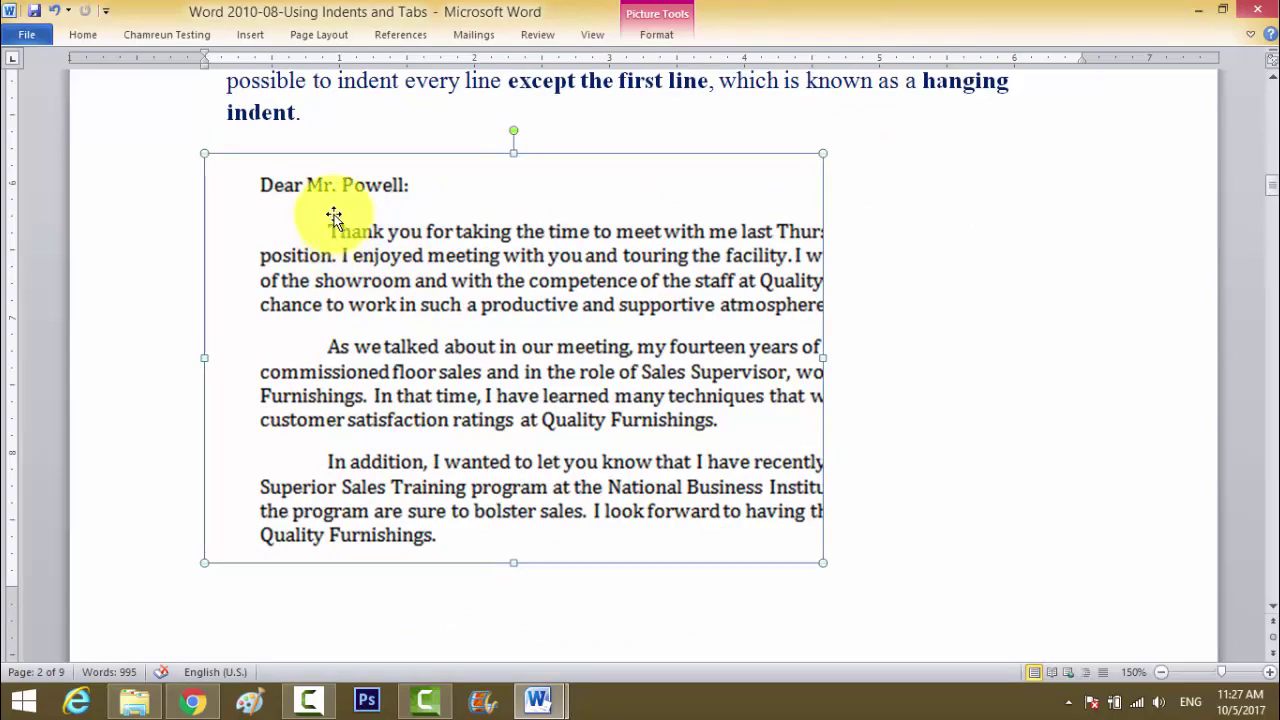
# Review the remaining indent sections, then go back to the title and expand the ribbon.
pyautogui.scroll(-5, 350, 460)
pyautogui.scroll(-3, 357, 471)
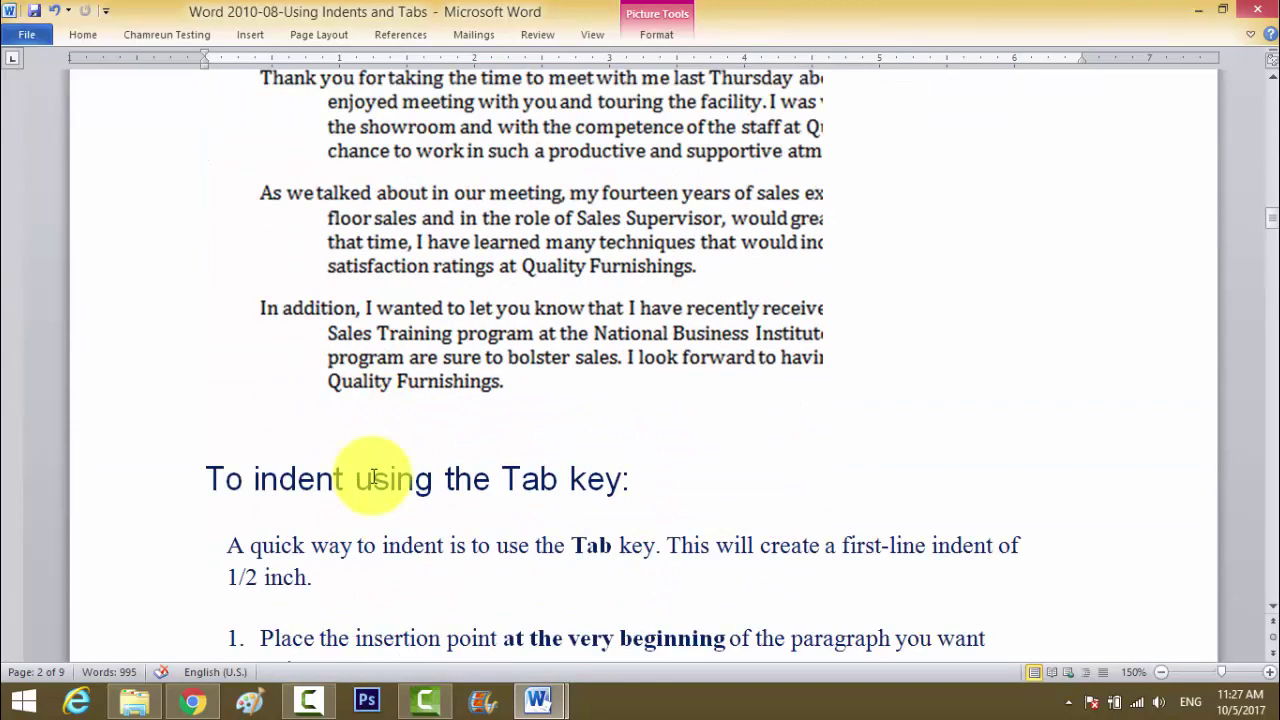
pyautogui.scroll(-1, 414, 295)
pyautogui.scroll(-5, 420, 297)
pyautogui.scroll(-2, 418, 300)
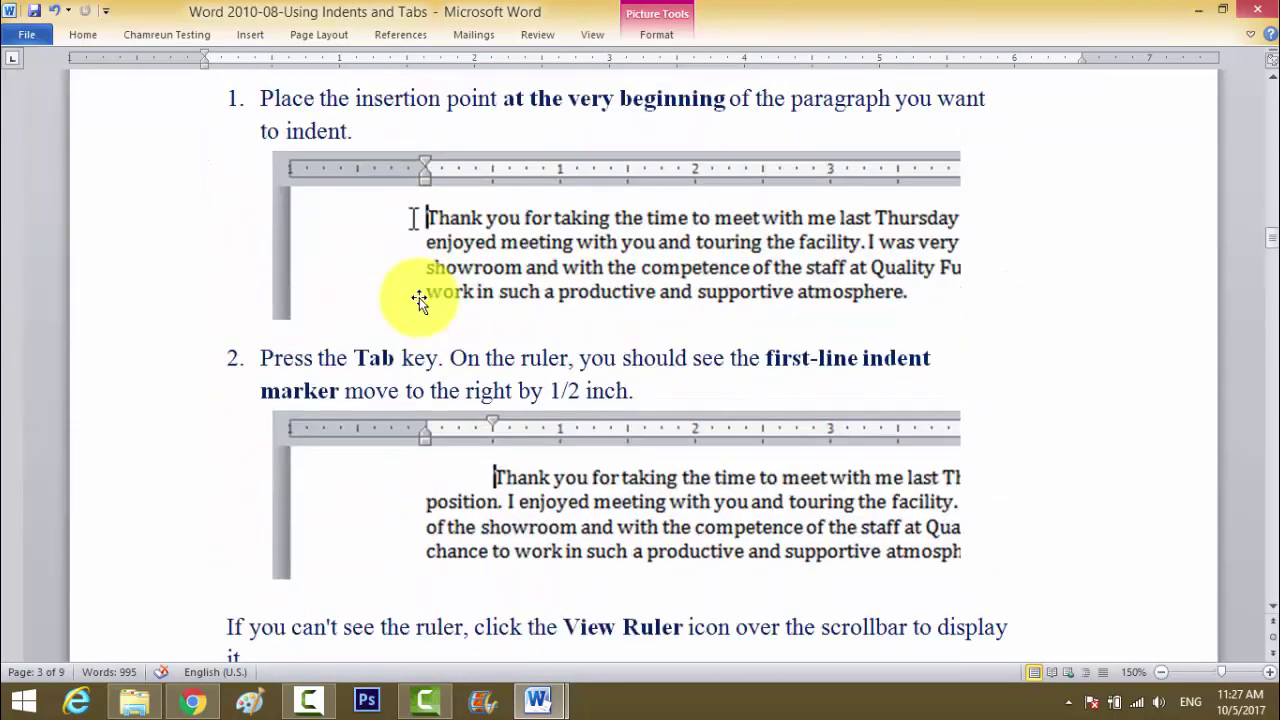
pyautogui.scroll(-1, 419, 300)
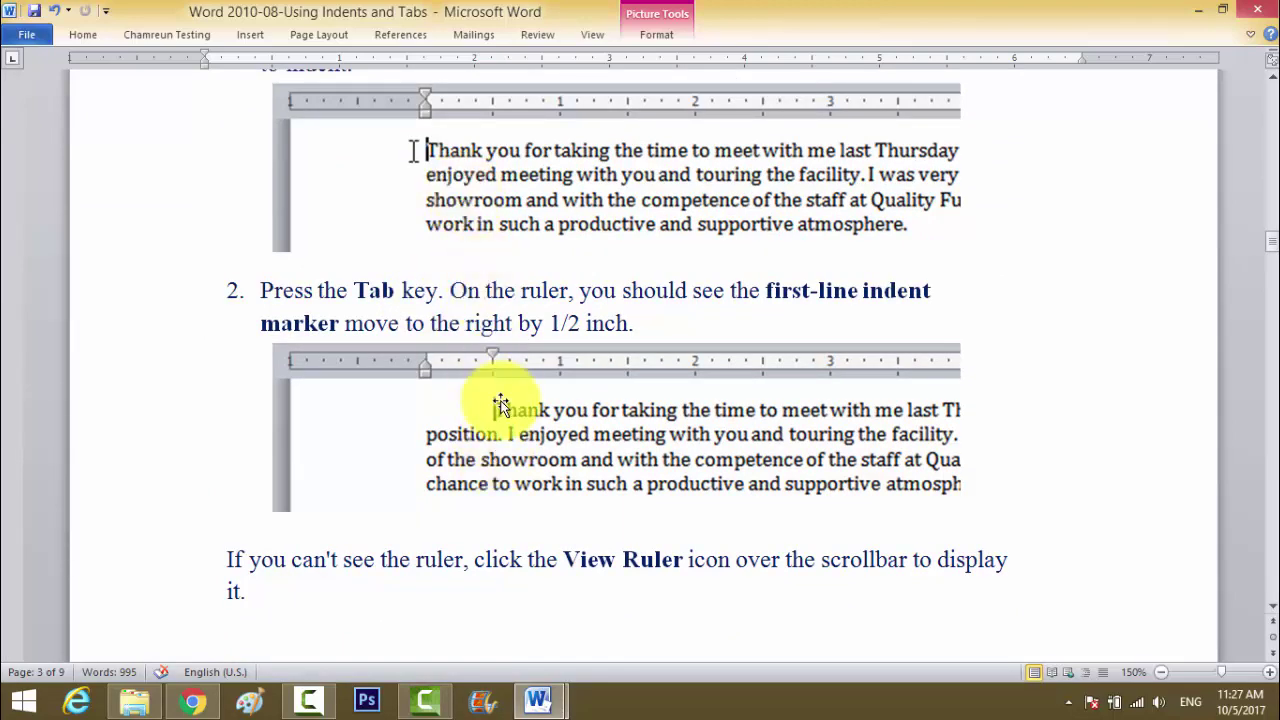
pyautogui.scroll(2, 495, 395)
pyautogui.scroll(-1, 491, 343)
pyautogui.scroll(-1, 505, 385)
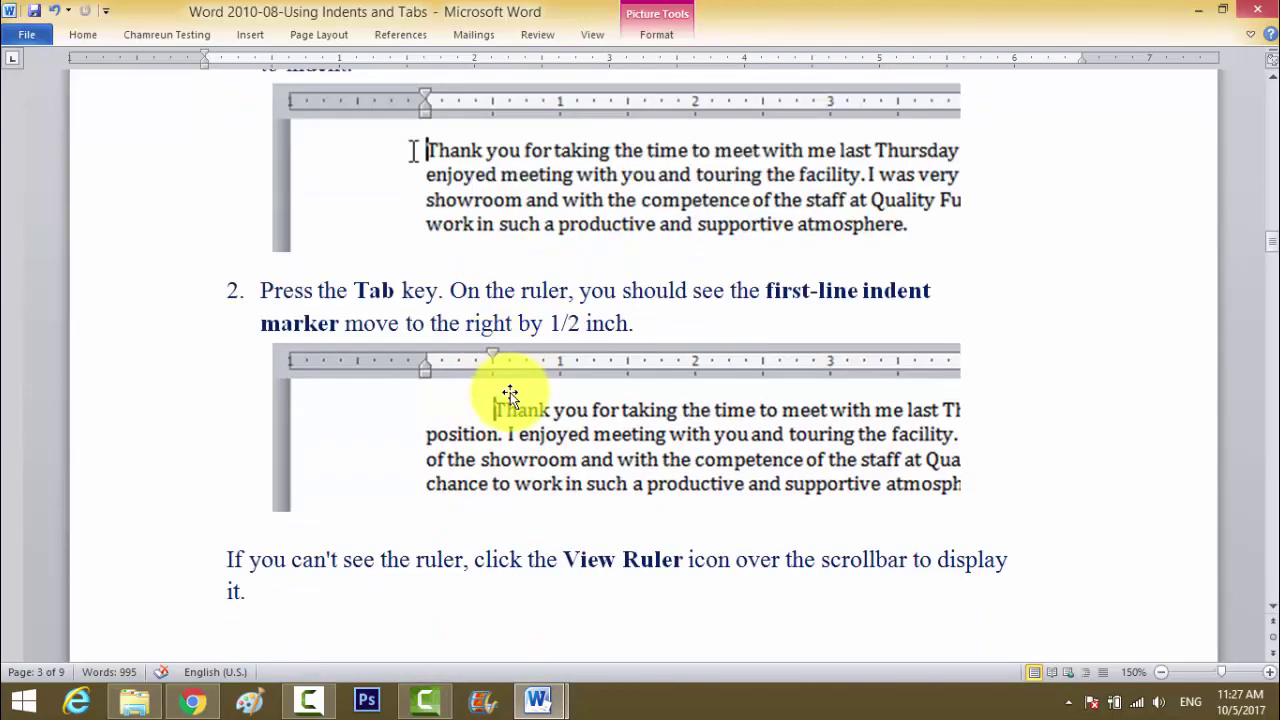
pyautogui.scroll(-4, 511, 420)
pyautogui.scroll(-1, 511, 420)
pyautogui.scroll(-5, 511, 422)
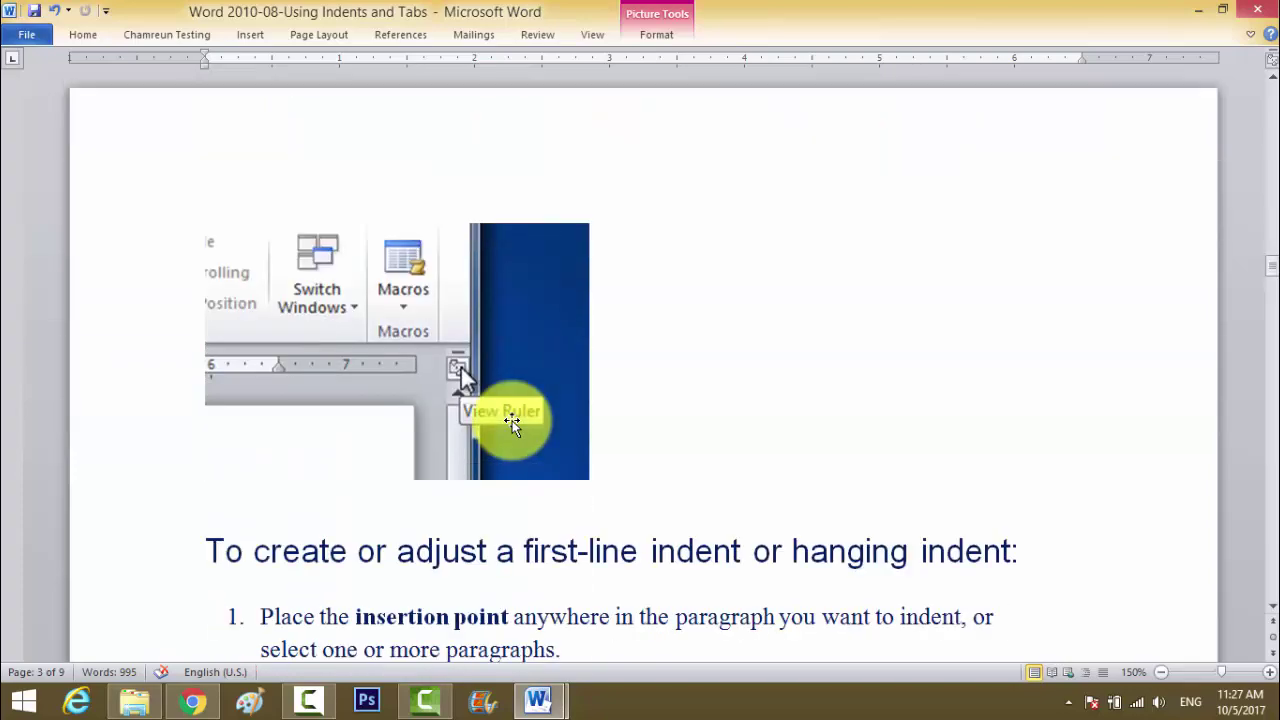
pyautogui.scroll(-3, 511, 422)
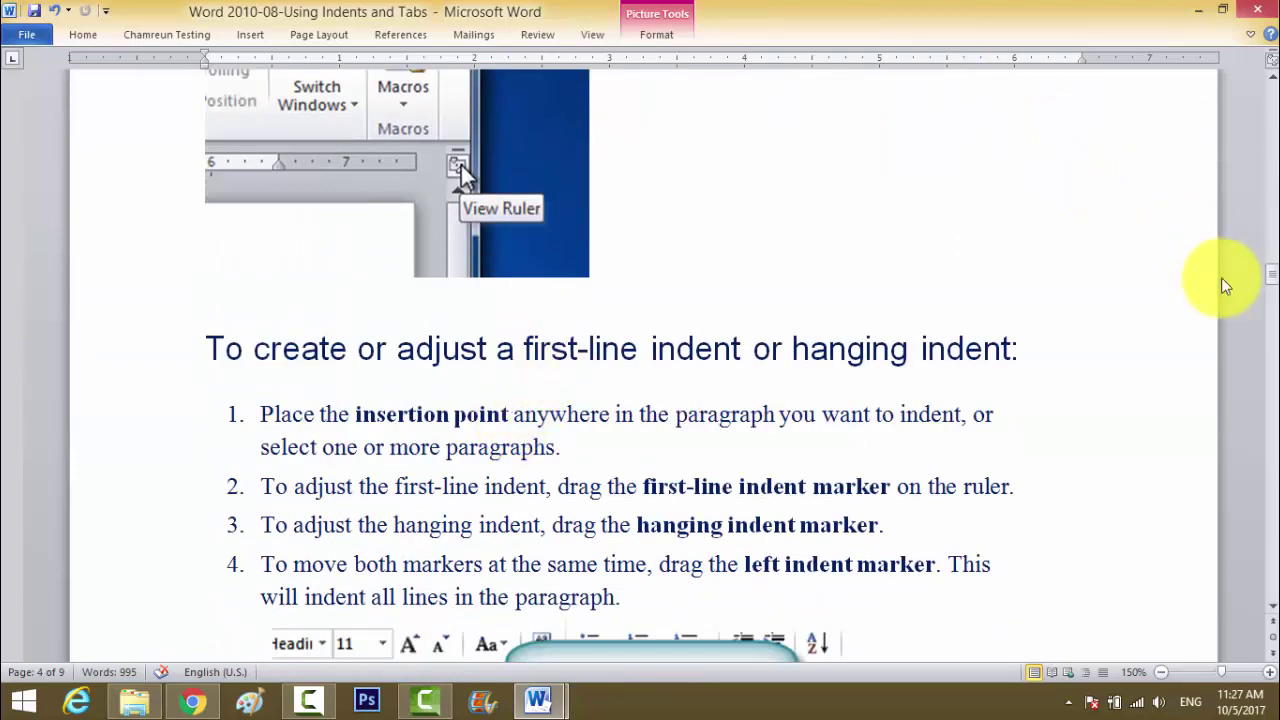
pyautogui.moveTo(1271, 272); pyautogui.dragTo(1268, 98)
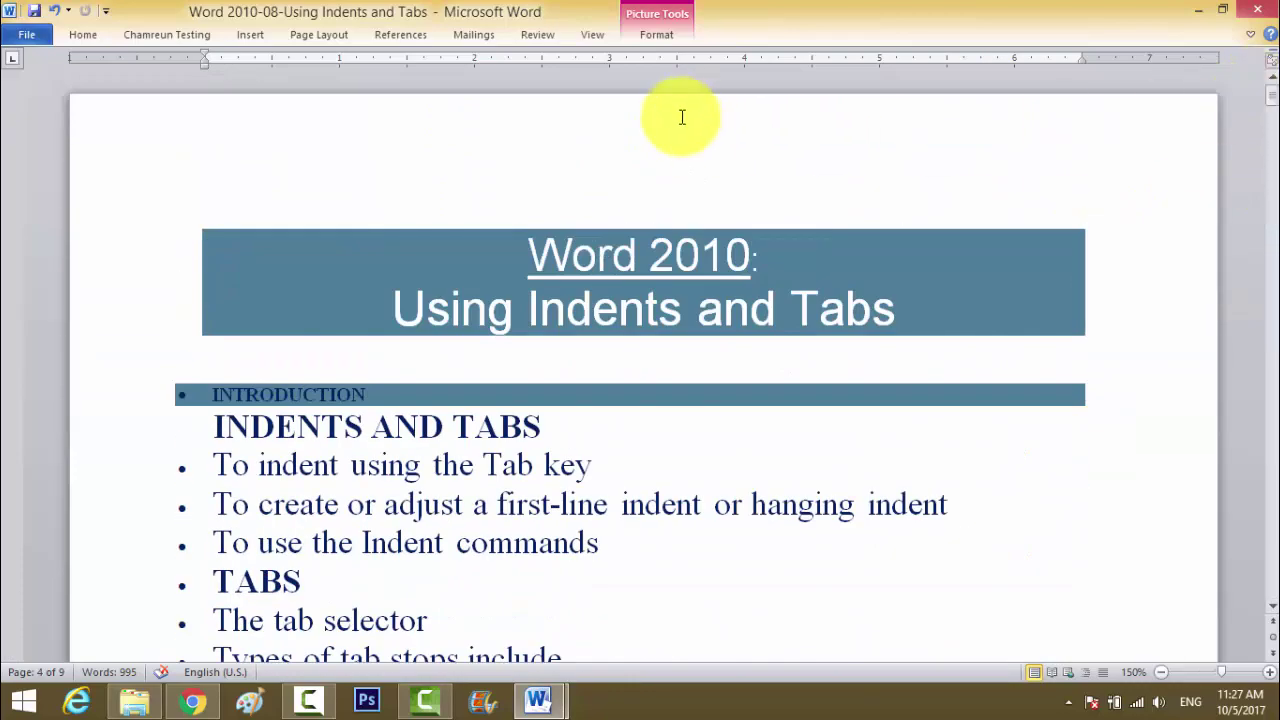
pyautogui.click(1251, 36)
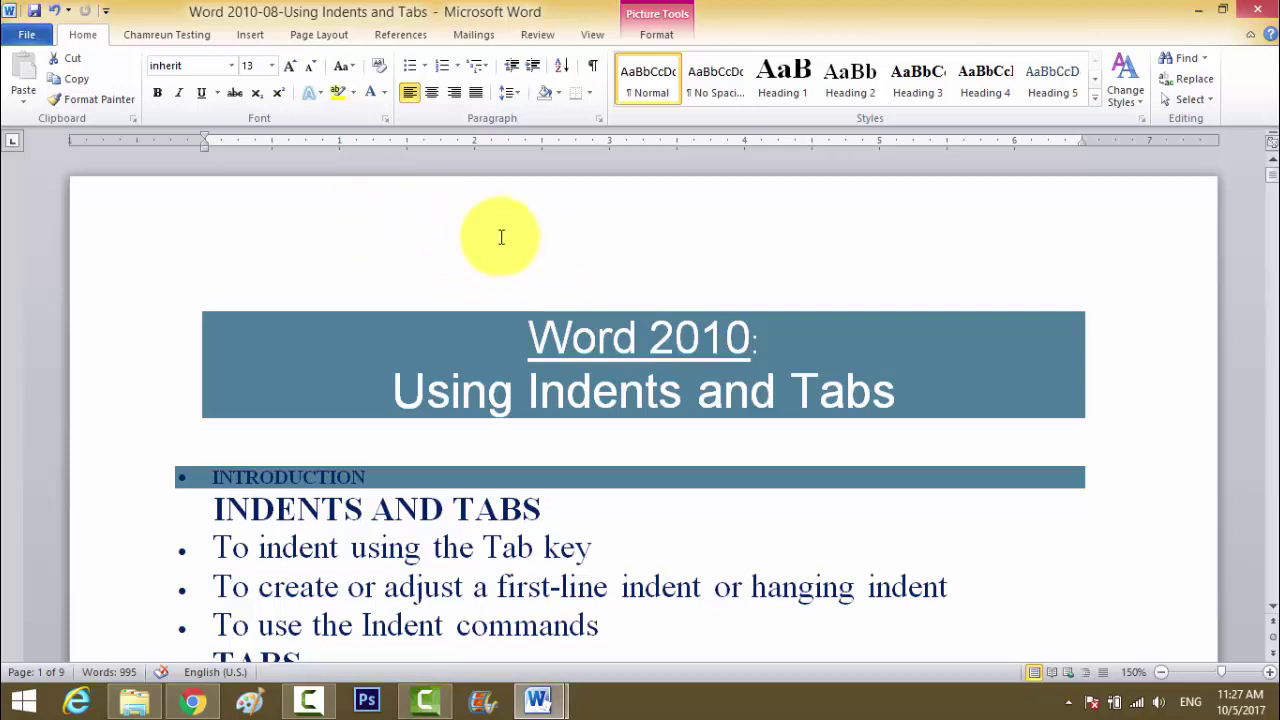
pyautogui.scroll(-3, 371, 237)
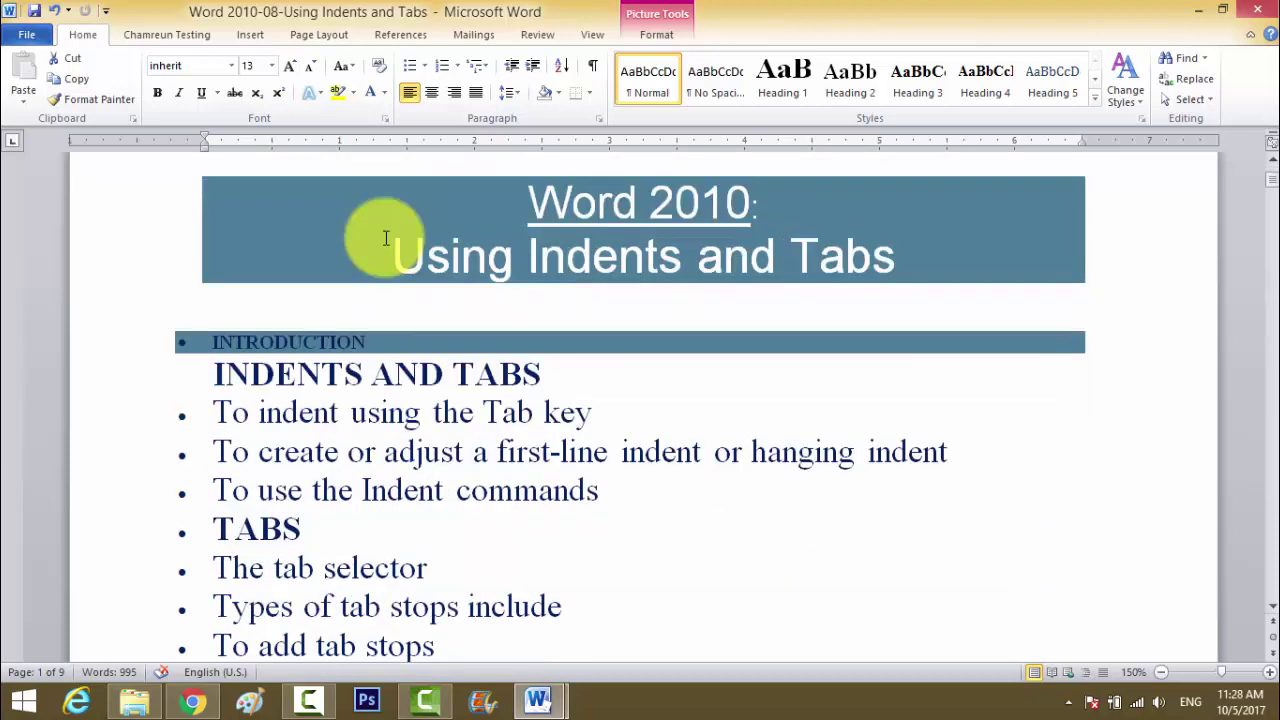
pyautogui.click(215, 348)
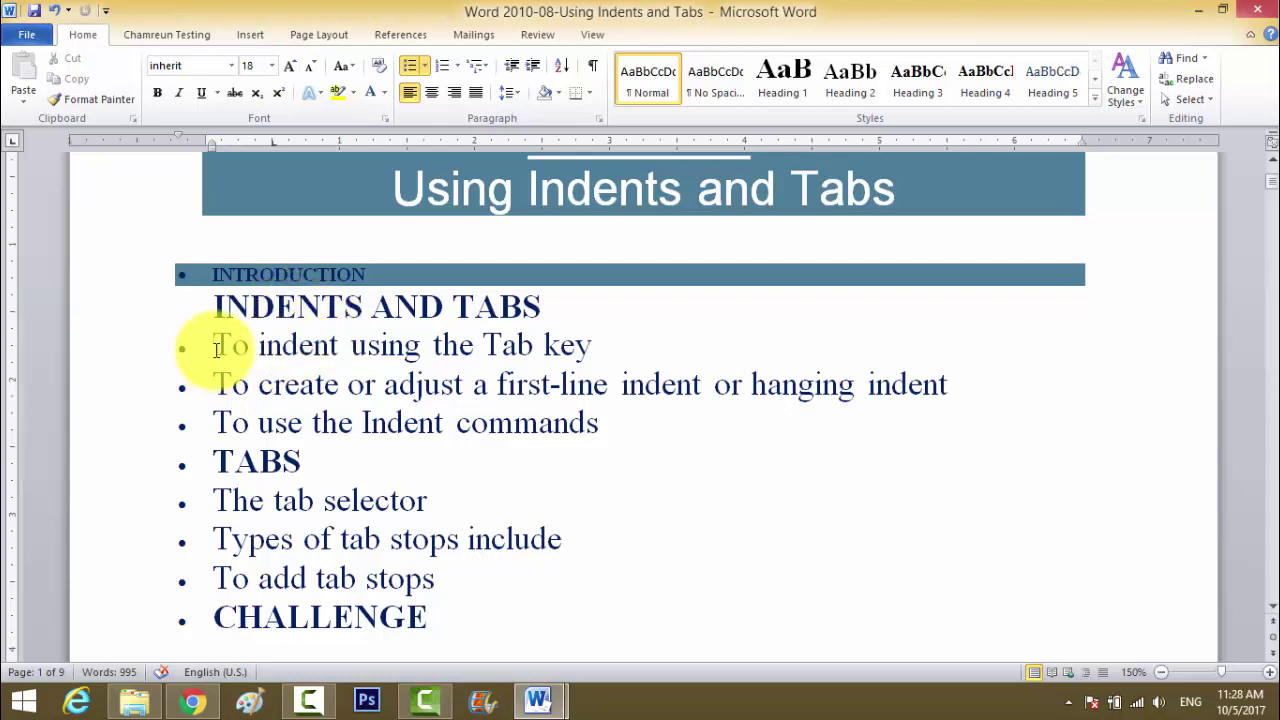
pyautogui.press('Tab')
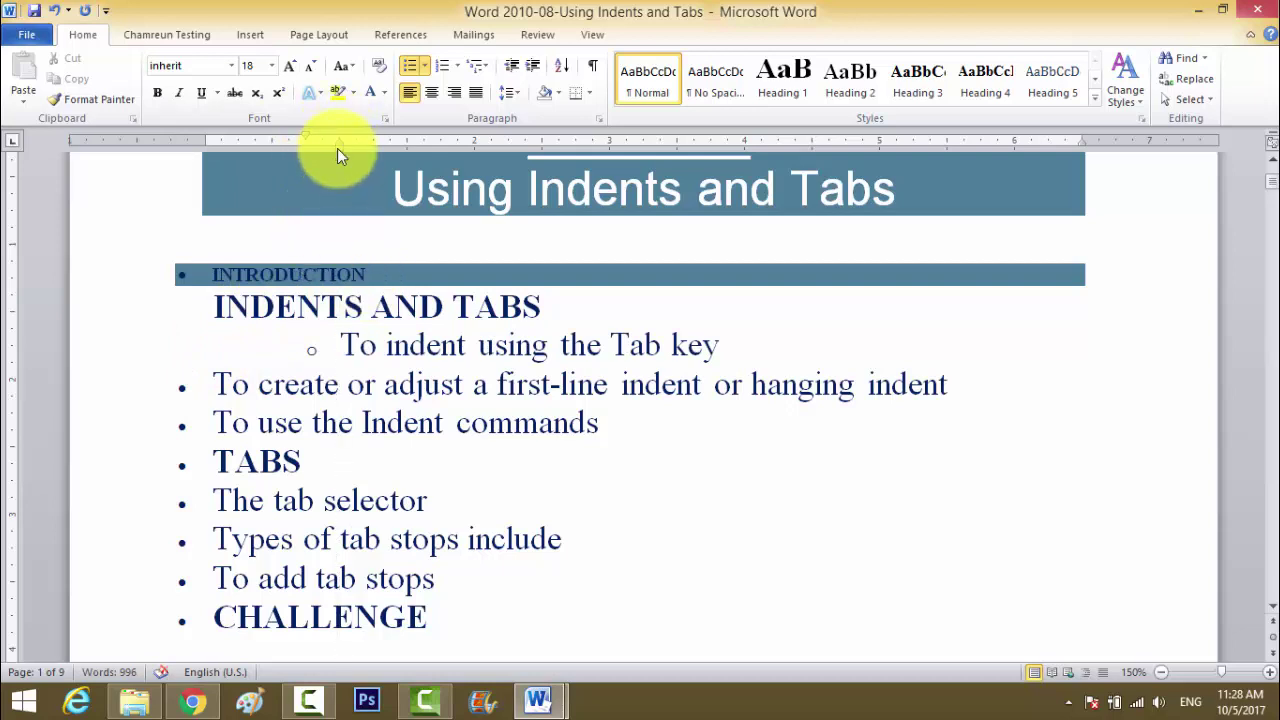
pyautogui.hotkey('ctrl', 'Home')
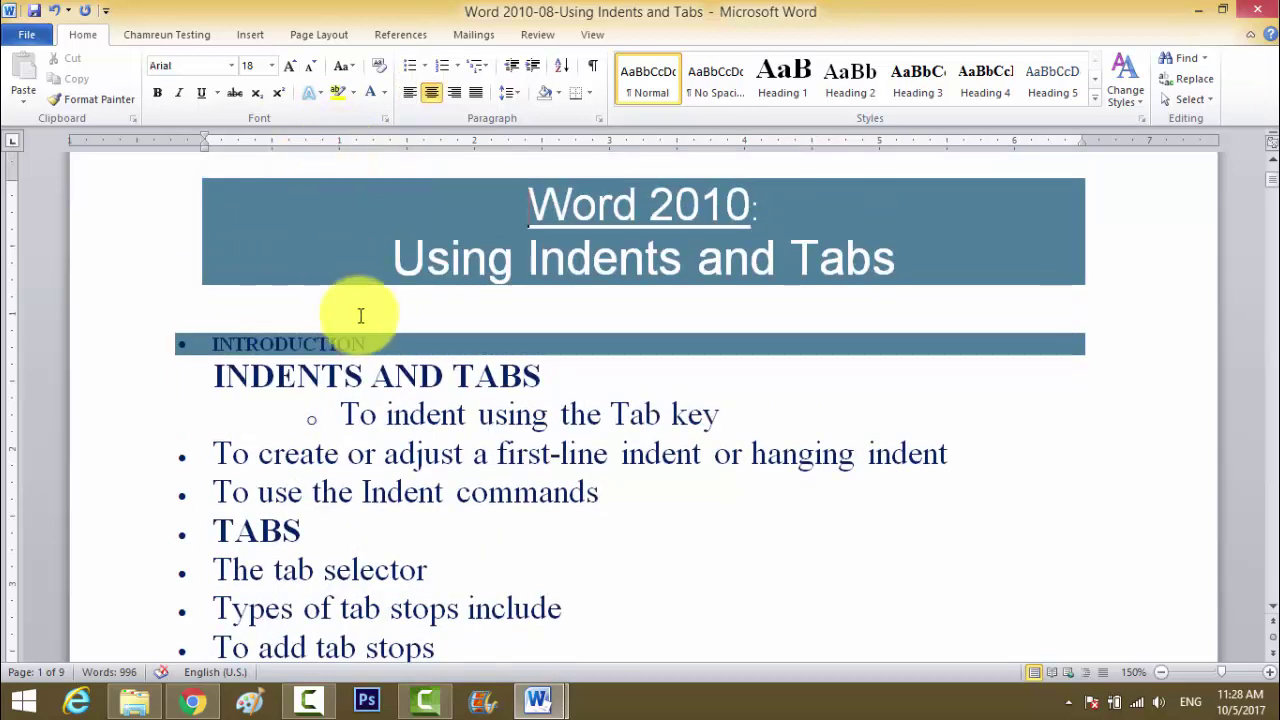
pyautogui.click(296, 378)
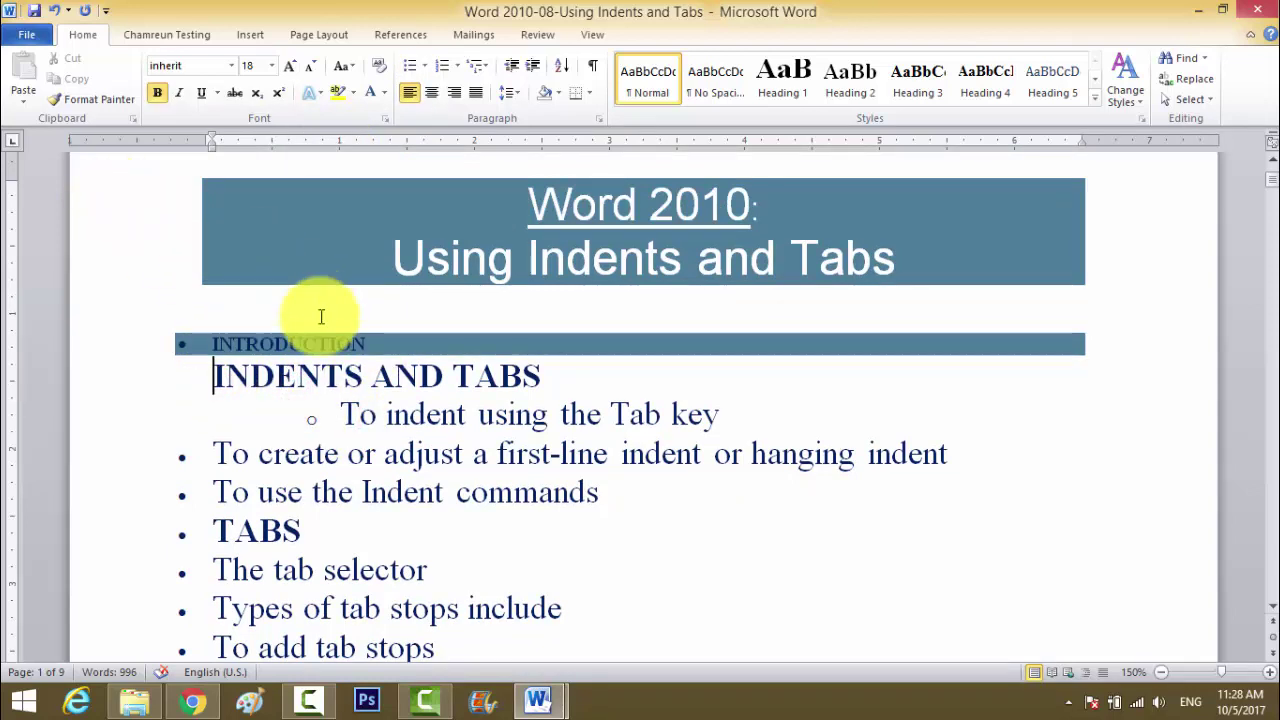
pyautogui.press('Home')
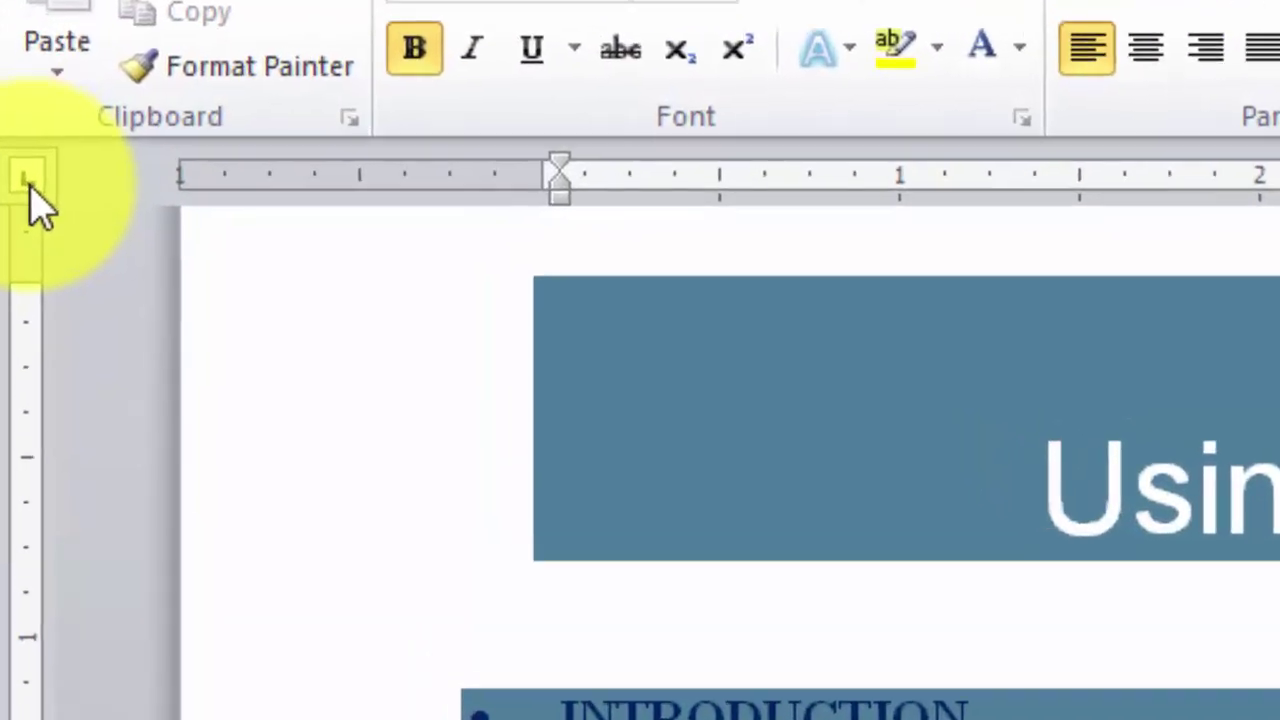
# Cycle the ruler's tab selector through the tab types until Center Tab is active.
pyautogui.click(25, 173)
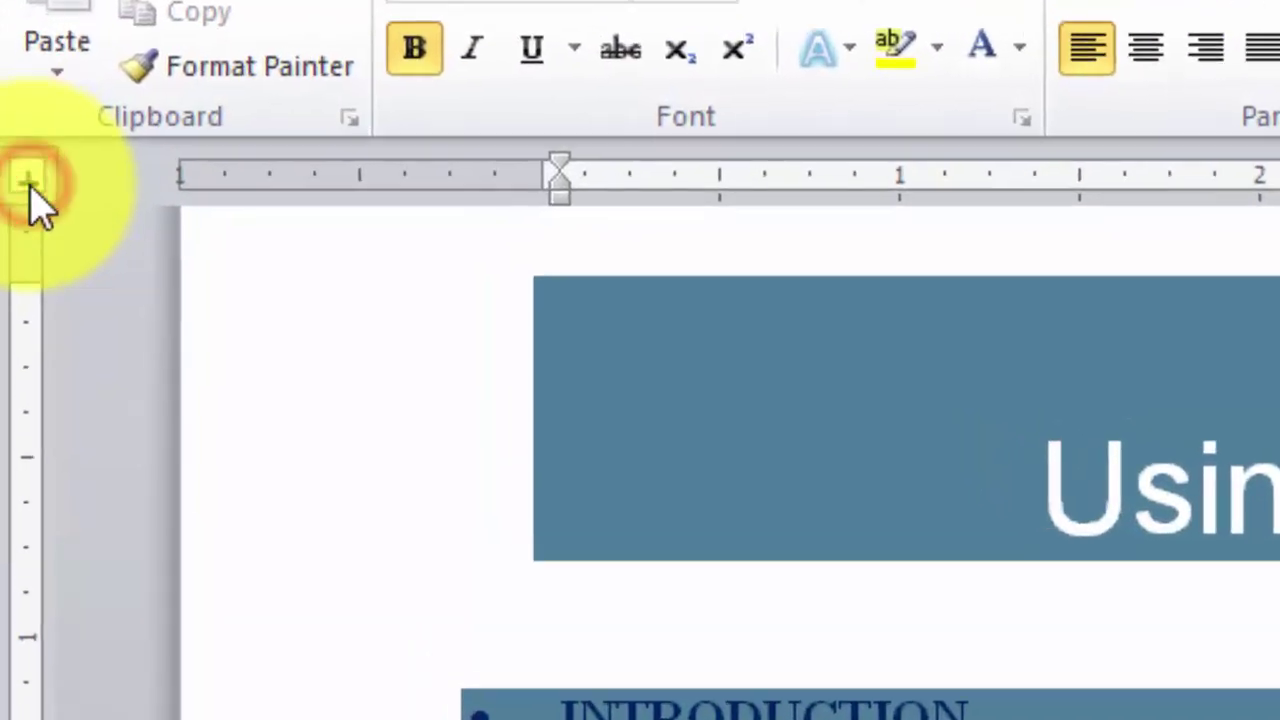
pyautogui.click(25, 173)
pyautogui.click(29, 183)
pyautogui.click(34, 184)
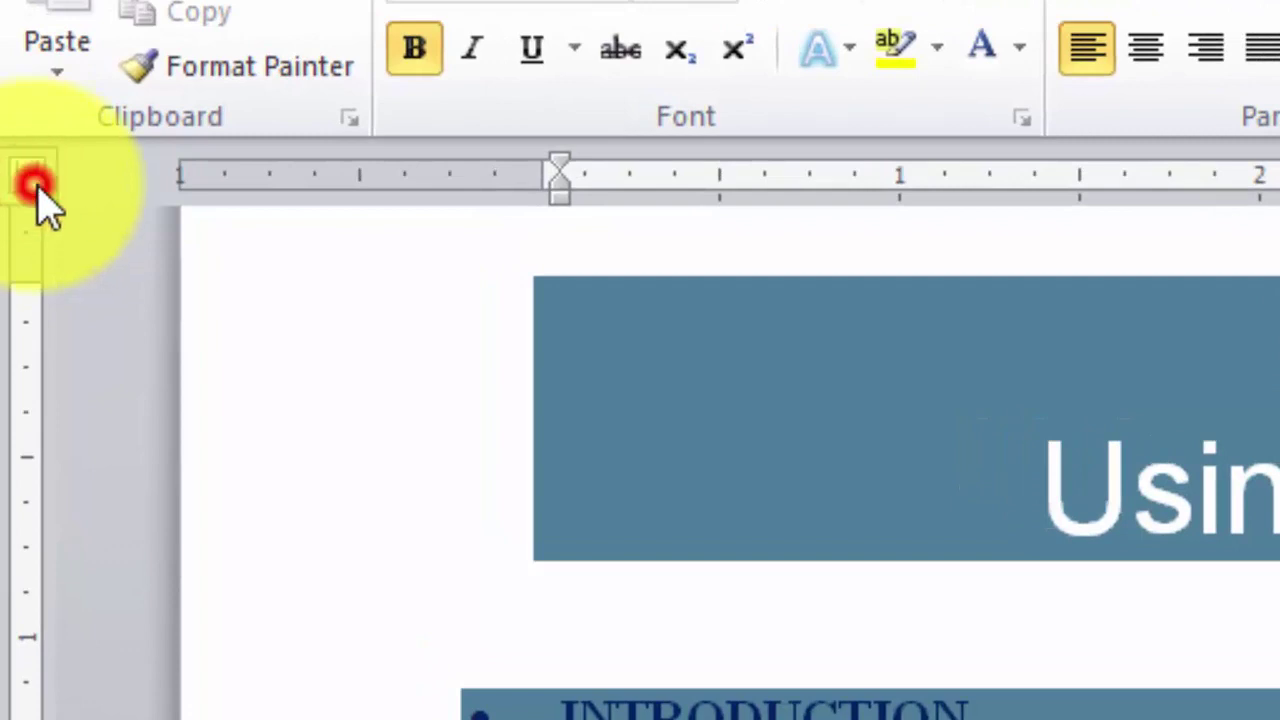
pyautogui.click(36, 187)
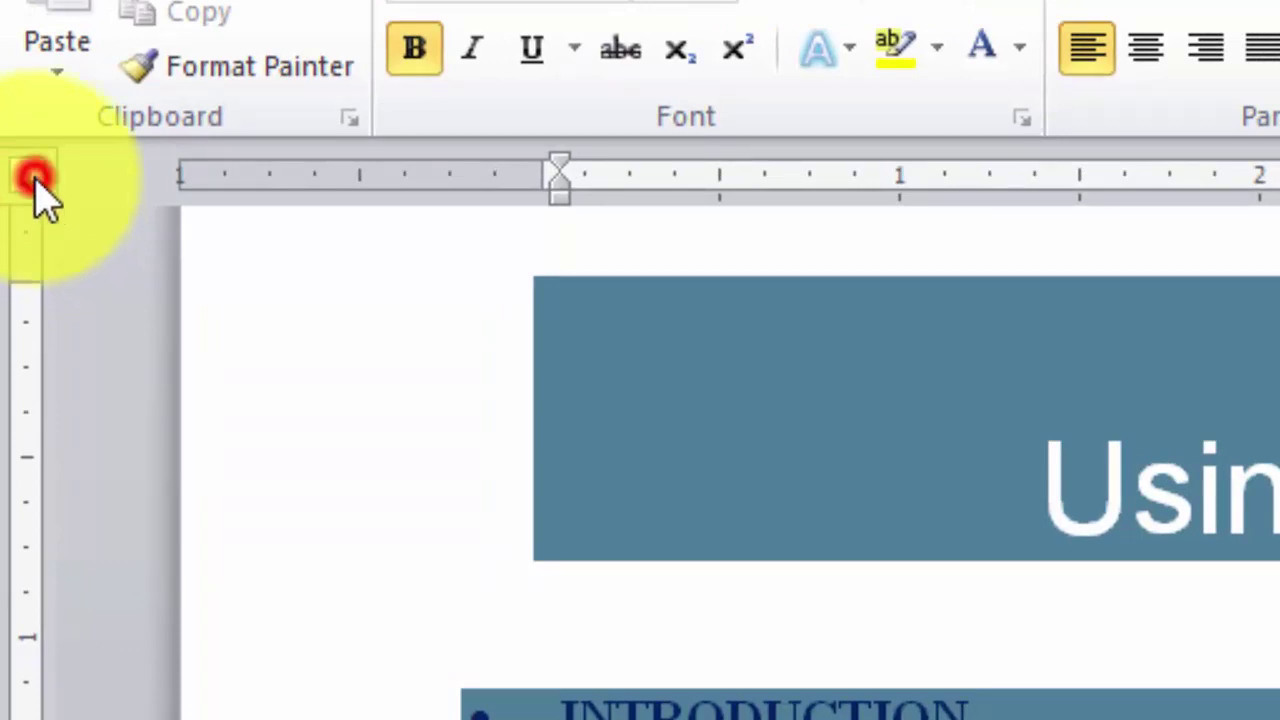
pyautogui.click(34, 182)
pyautogui.click(34, 183)
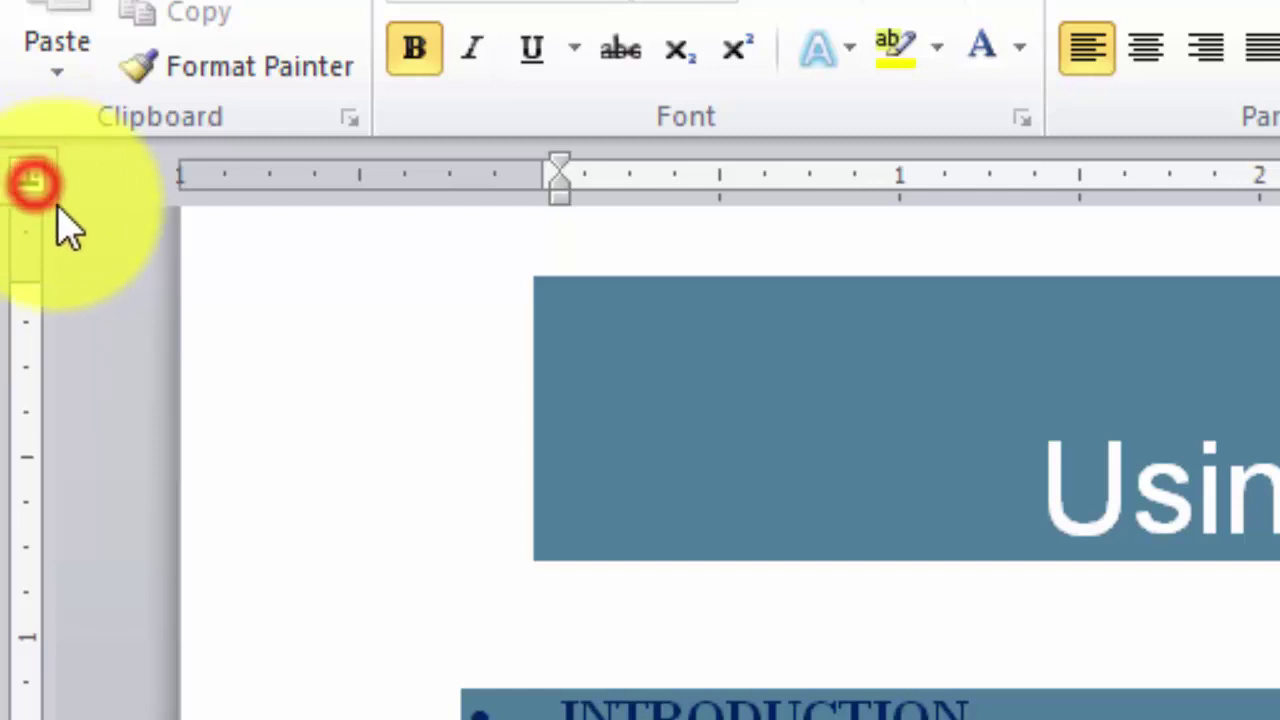
# Scroll down to the 'To indent using the Tab key' section.
pyautogui.scroll(-5, 948, 423)
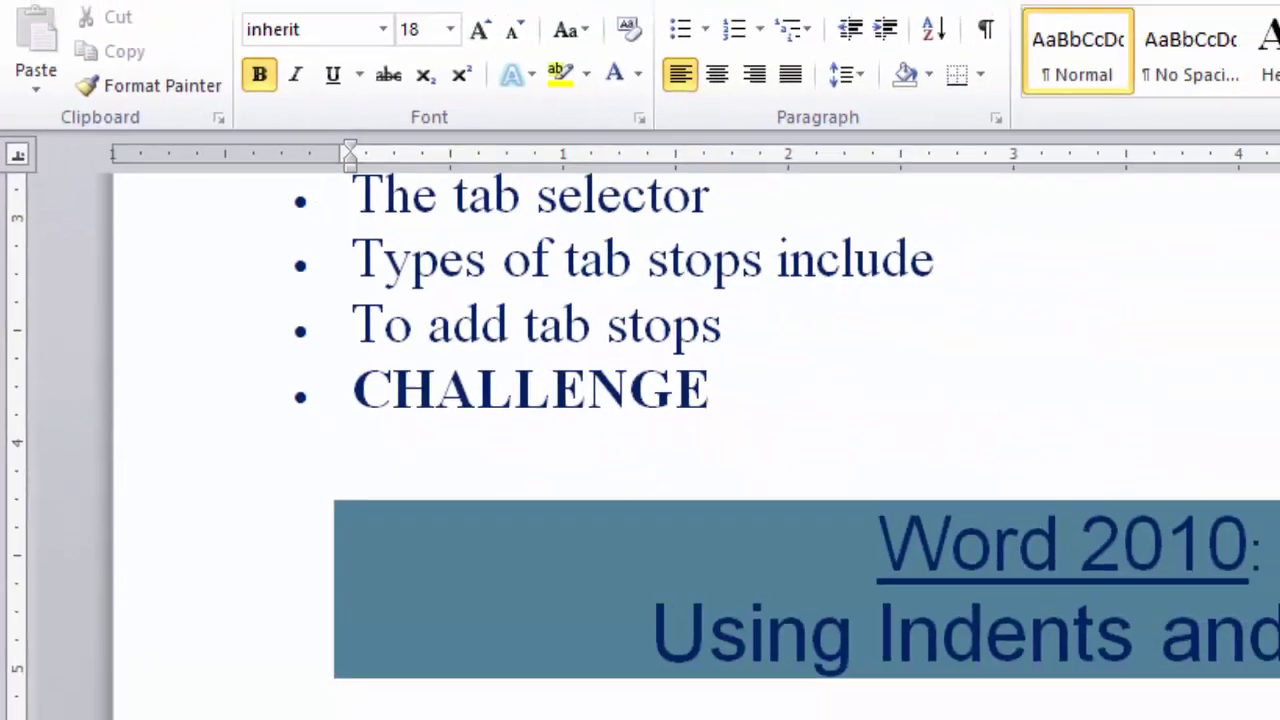
pyautogui.scroll(-5, 866, 409)
pyautogui.scroll(-5, 868, 410)
pyautogui.scroll(-5, 868, 410)
# Scroll past the indent and tab selector sections to the tab stop types list on page 6.
pyautogui.scroll(-5, 868, 410)
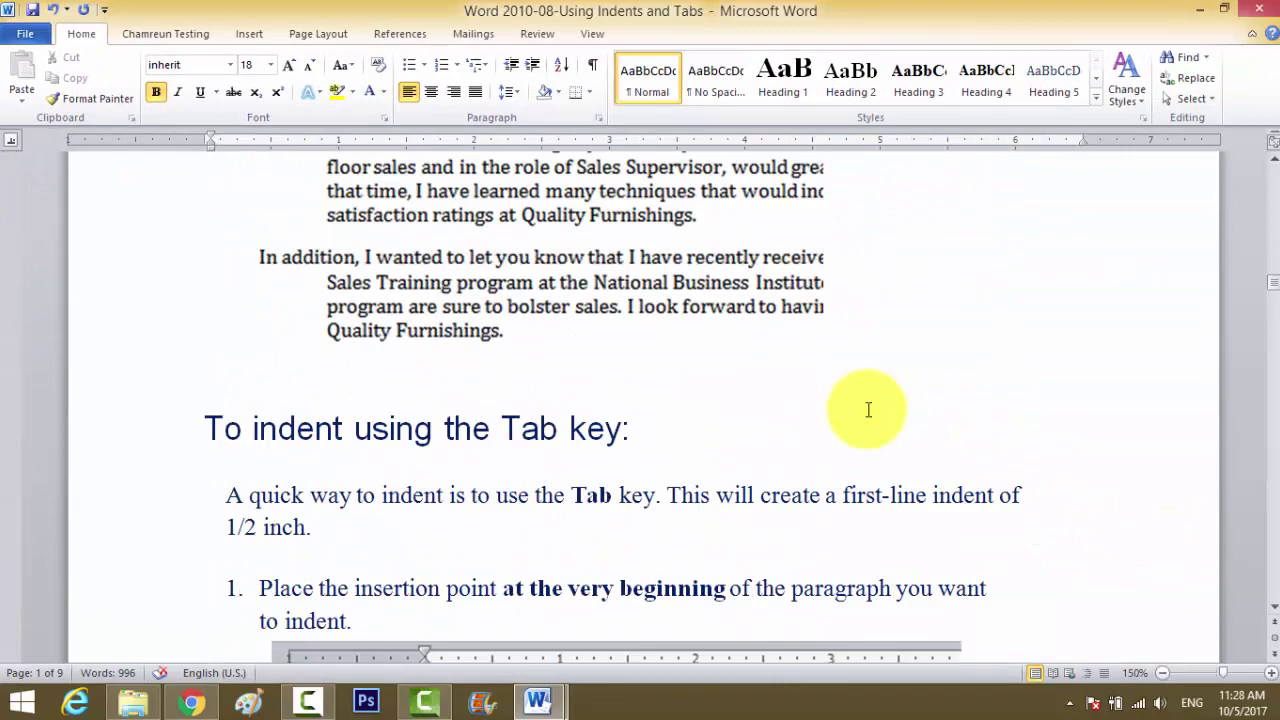
pyautogui.scroll(-5, 868, 410)
pyautogui.scroll(-5, 868, 410)
pyautogui.scroll(-5, 868, 410)
pyautogui.scroll(-5, 868, 410)
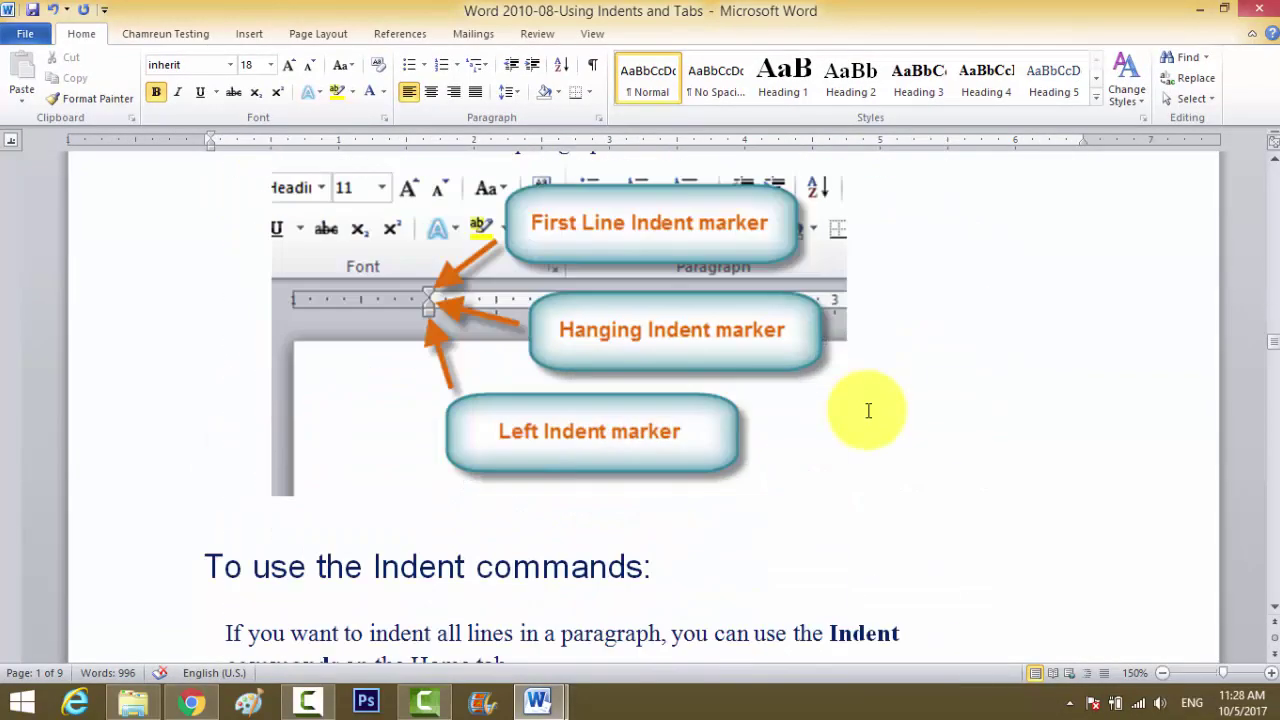
pyautogui.scroll(-5, 868, 410)
pyautogui.scroll(-5, 868, 412)
pyautogui.scroll(-5, 868, 412)
pyautogui.scroll(-5, 868, 412)
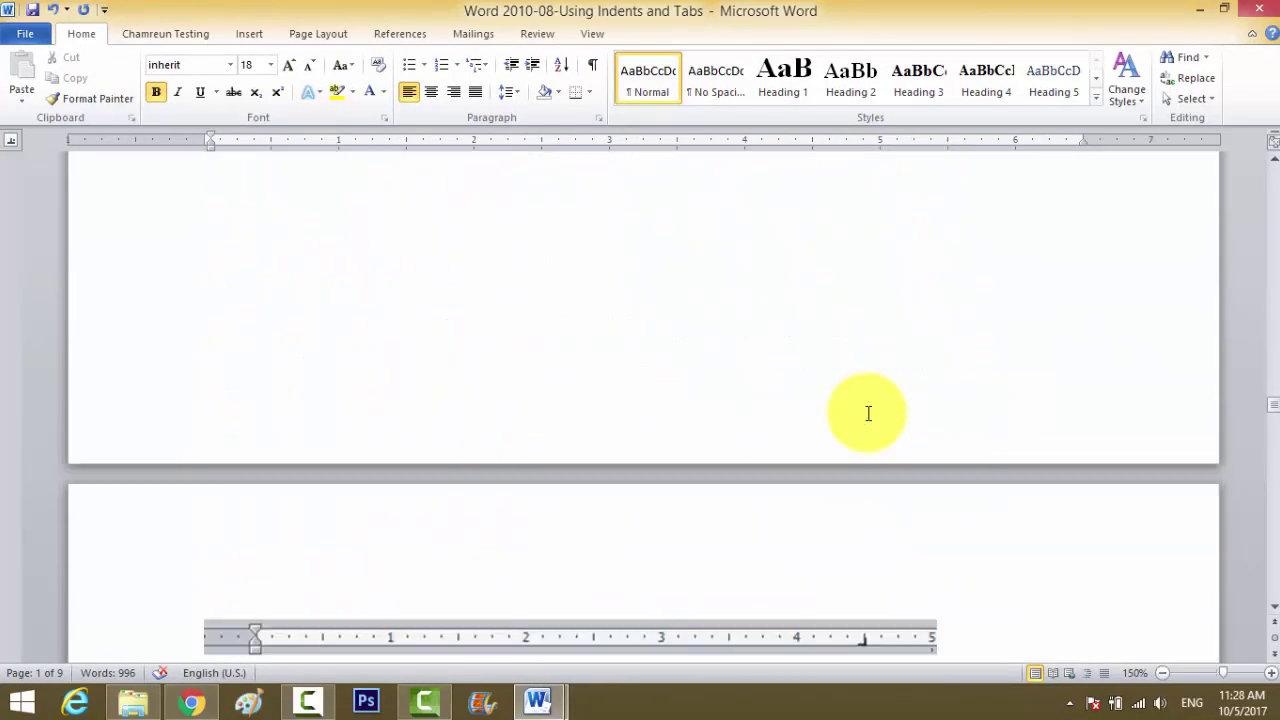
pyautogui.scroll(-5, 868, 412)
pyautogui.scroll(-5, 868, 416)
pyautogui.scroll(-5, 867, 415)
pyautogui.scroll(2, 867, 415)
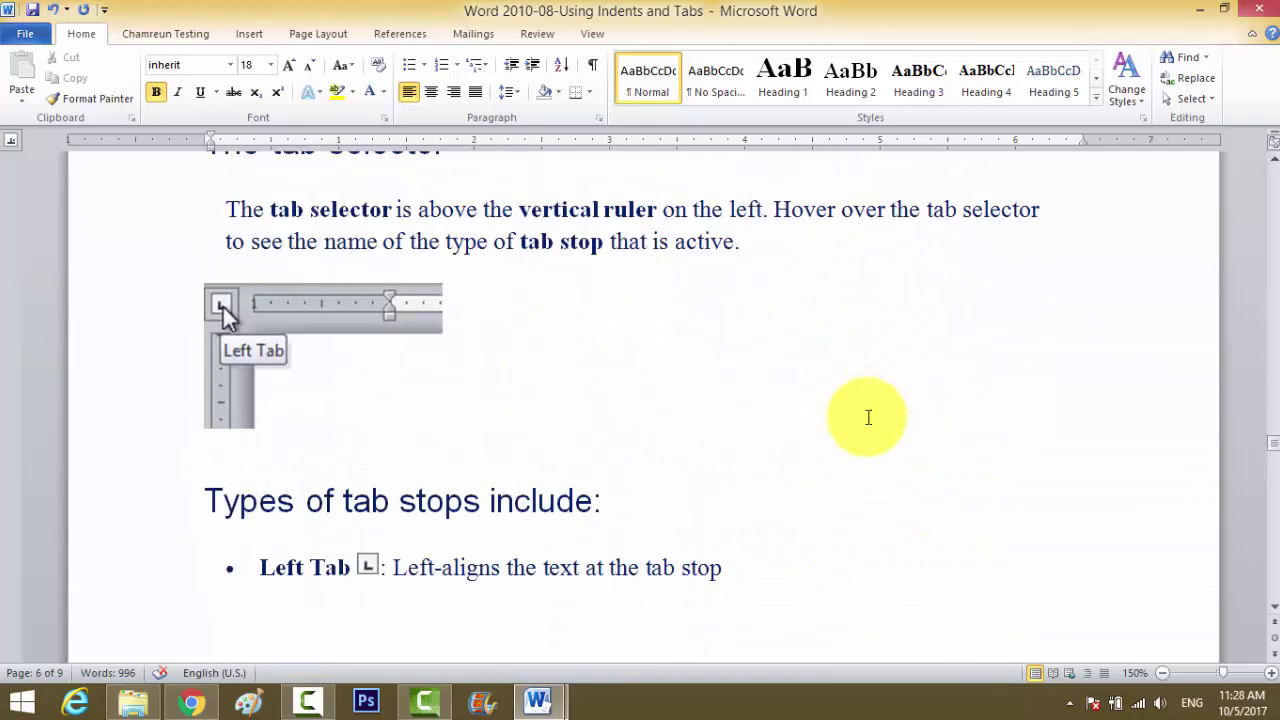
pyautogui.scroll(1, 867, 415)
pyautogui.scroll(-1, 867, 415)
pyautogui.scroll(1, 903, 427)
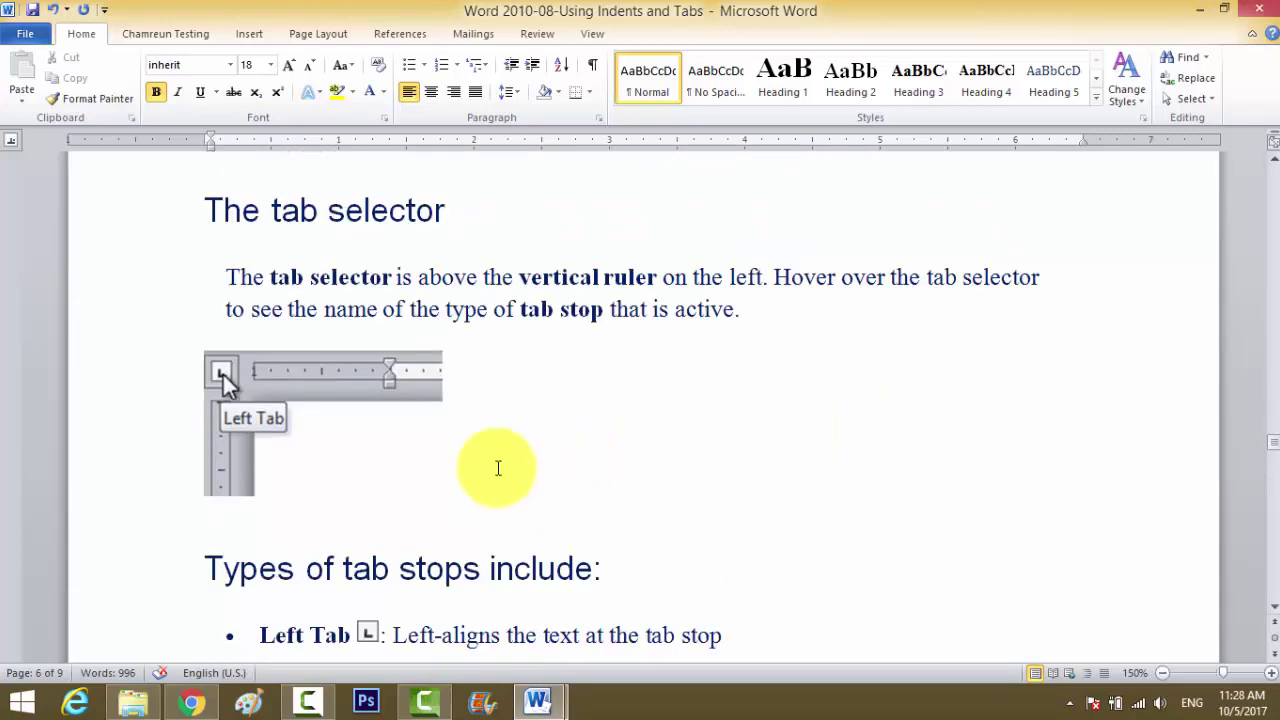
pyautogui.scroll(-5, 326, 443)
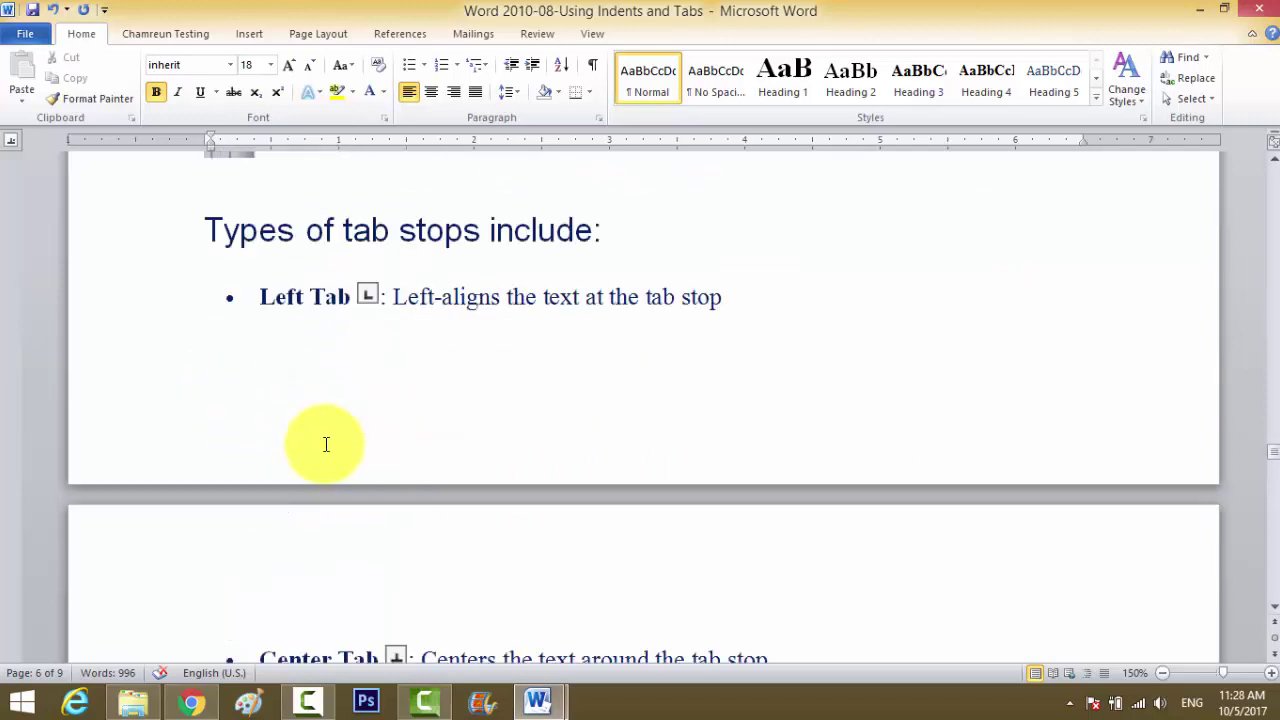
pyautogui.scroll(-1, 364, 332)
pyautogui.scroll(1, 371, 329)
# Insert a page break before the 'Types of tab stops include' heading with Ctrl+Enter.
pyautogui.scroll(1, 371, 329)
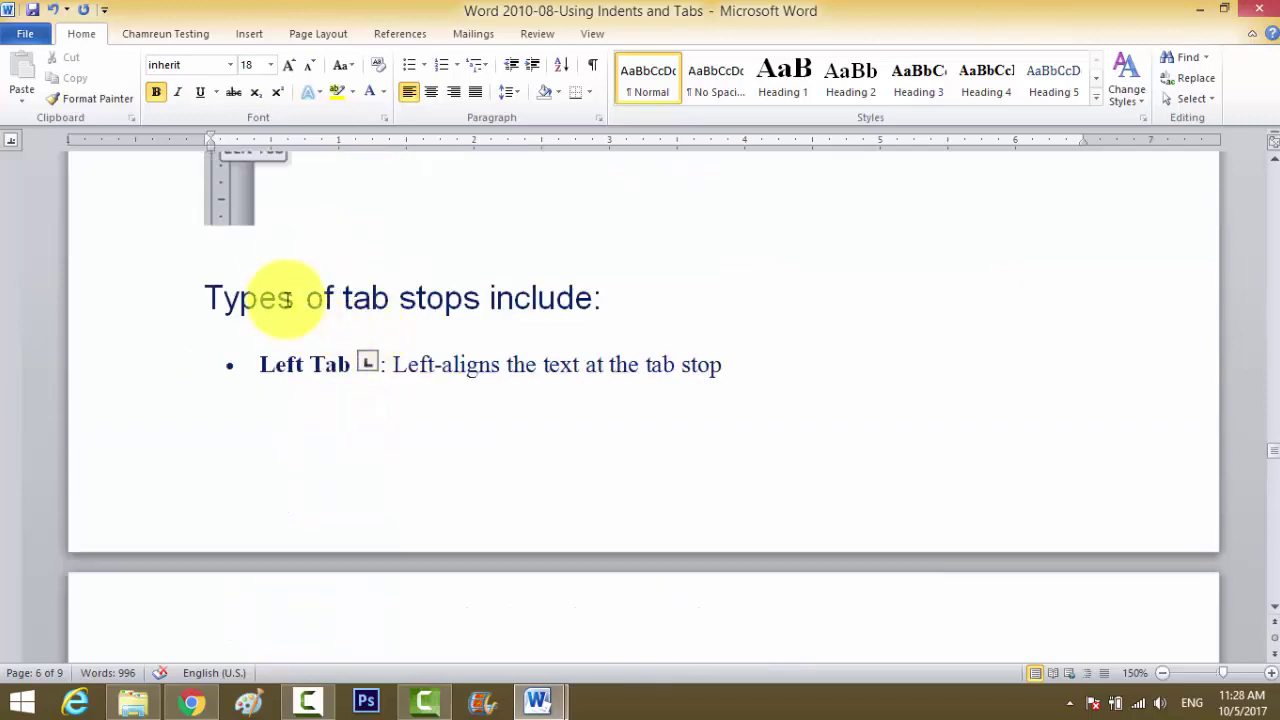
pyautogui.click(291, 271)
pyautogui.click(203, 285)
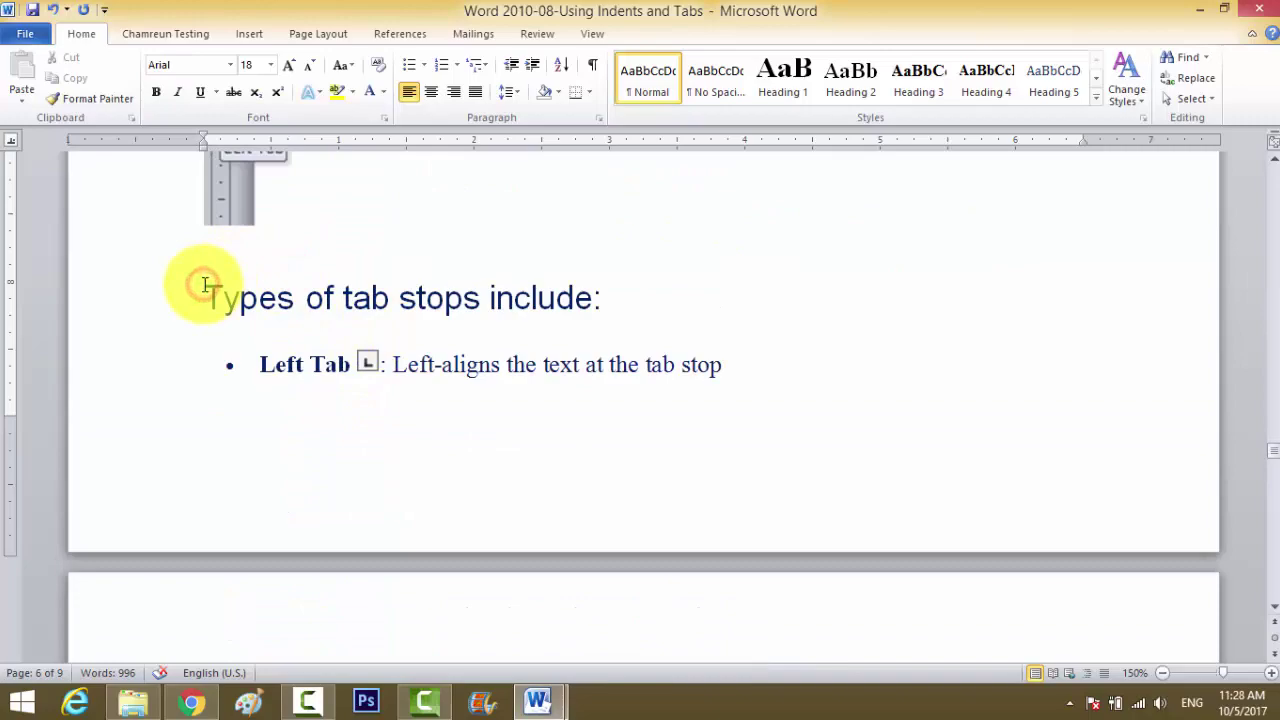
pyautogui.hotkey('ctrl', 'Return')
pyautogui.scroll(-4, 229, 300)
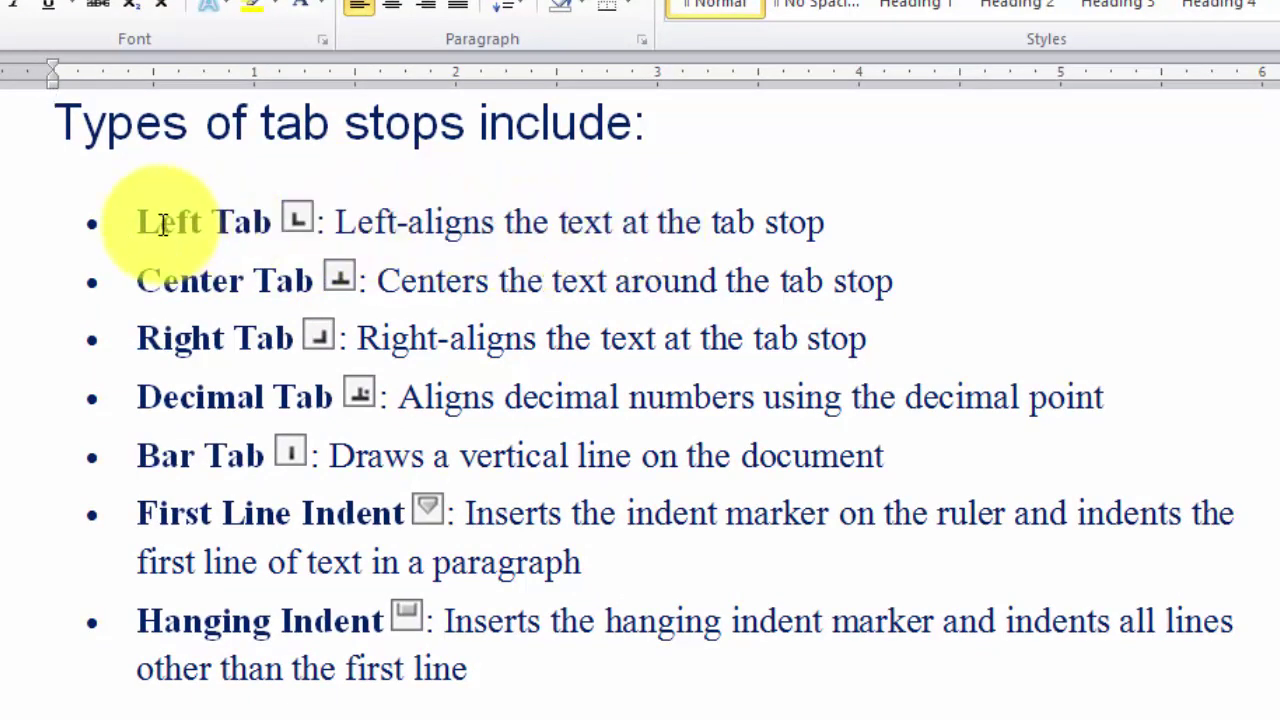
# Select the Left Tab and Center Tab labels, then click into the Hanging Indent line.
pyautogui.moveTo(132, 222); pyautogui.dragTo(365, 218)
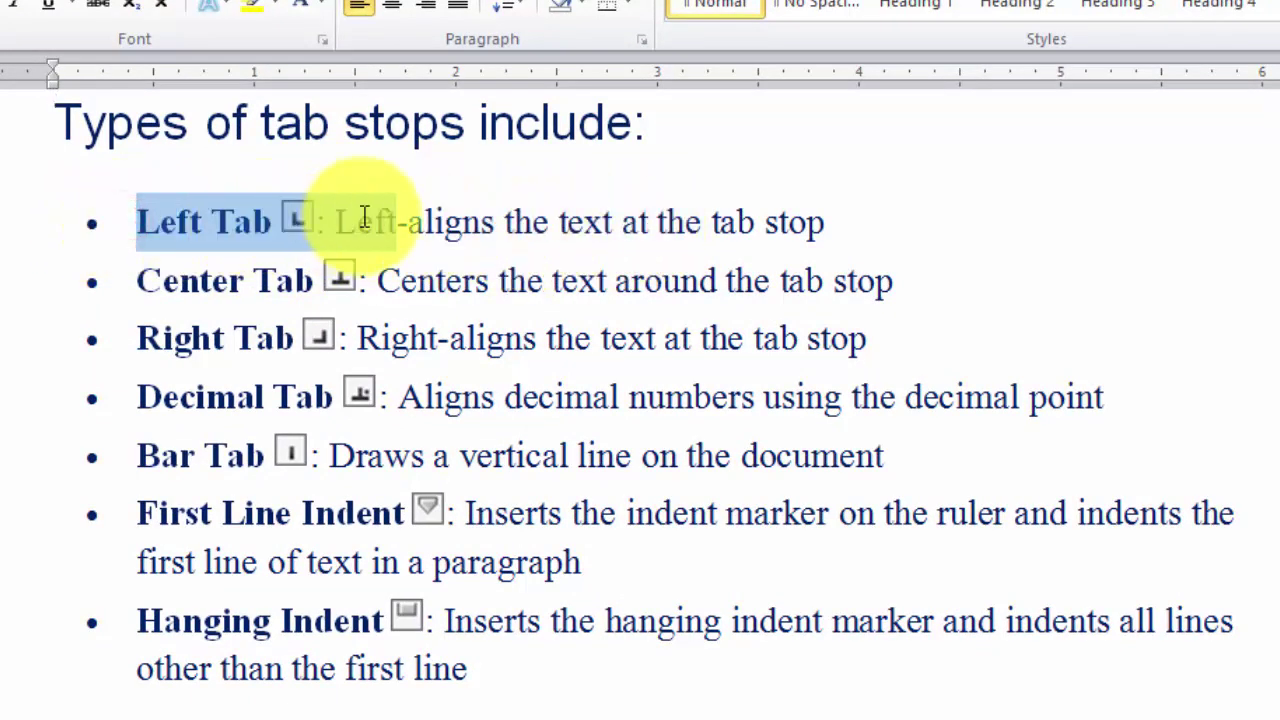
pyautogui.click(145, 278)
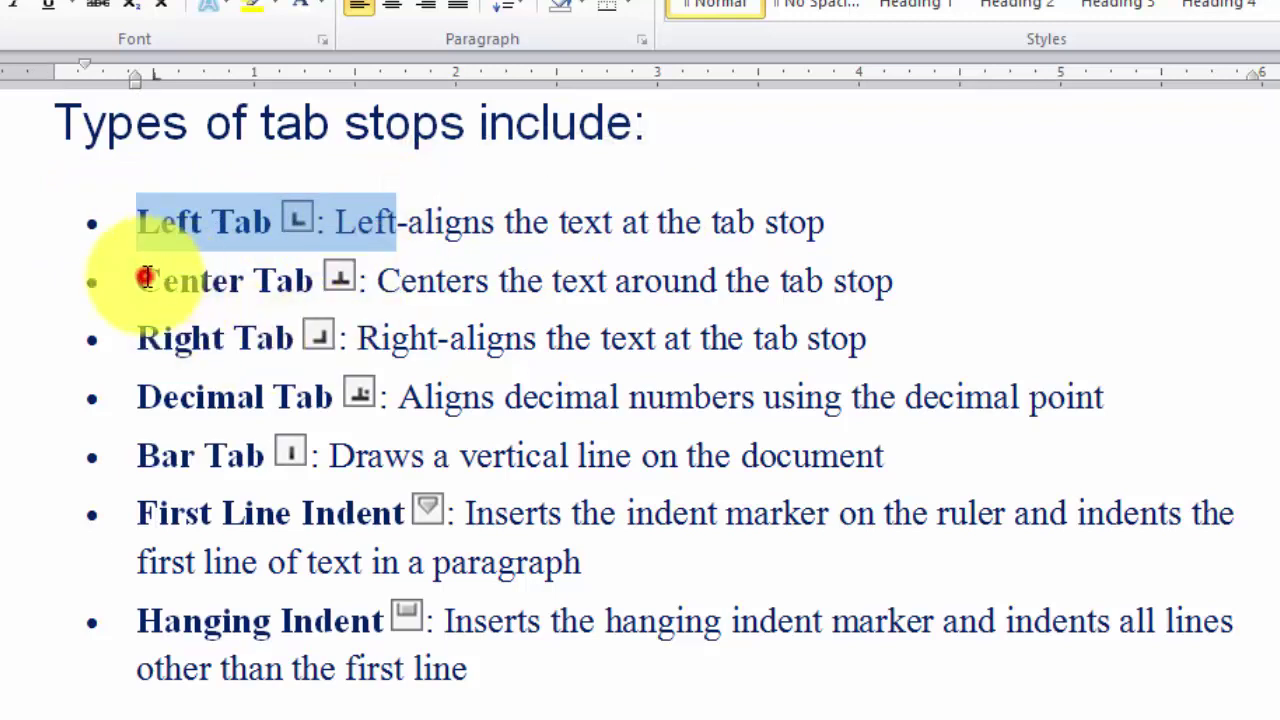
pyautogui.moveTo(145, 278); pyautogui.dragTo(334, 280)
pyautogui.click(452, 280)
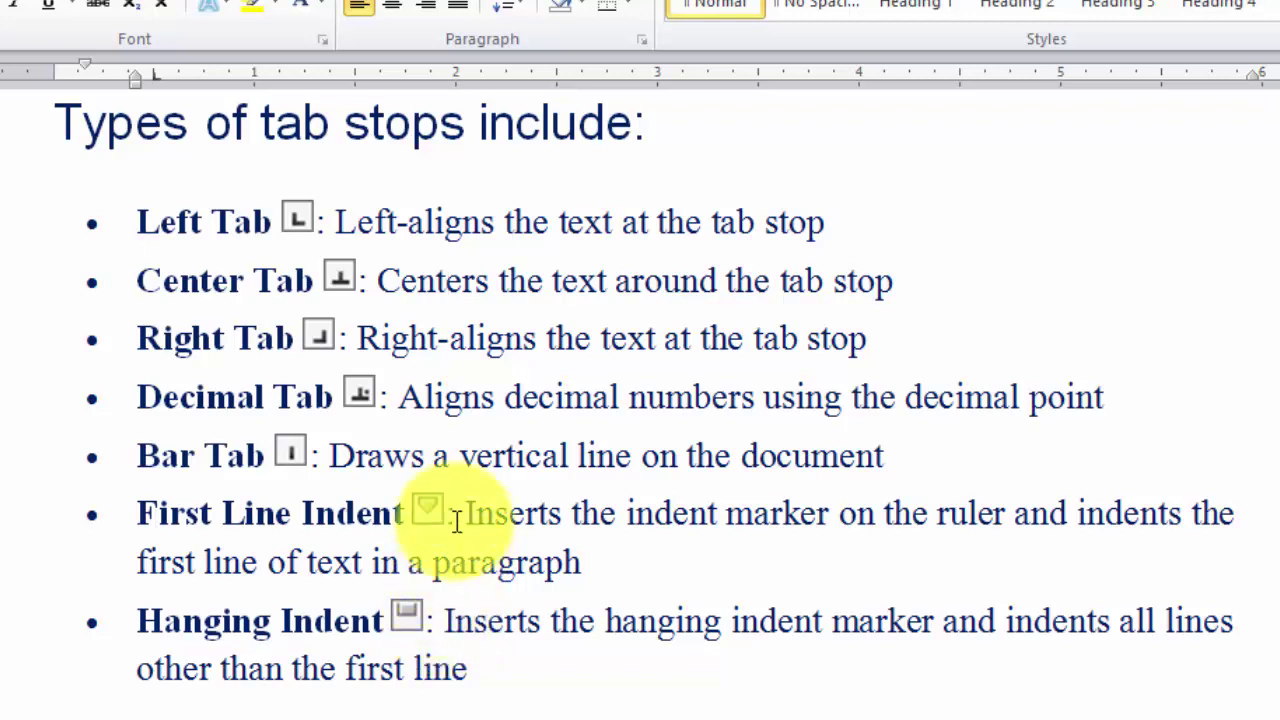
pyautogui.click(443, 620)
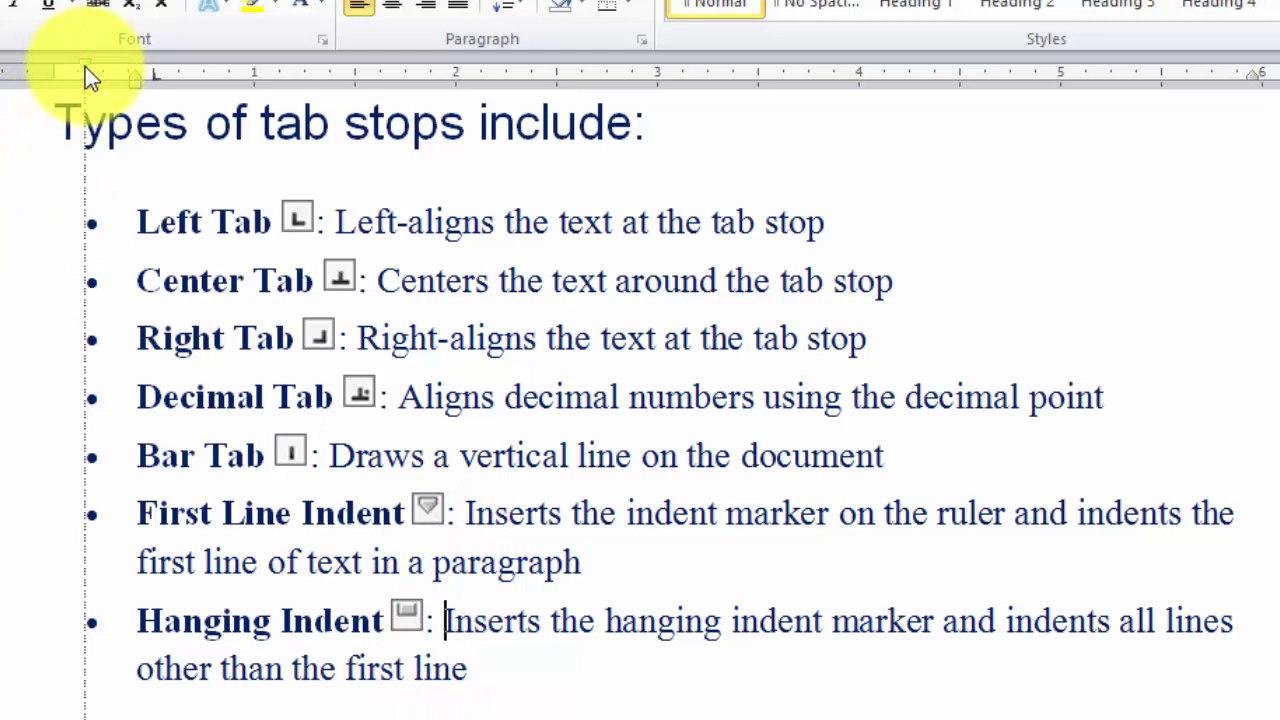
pyautogui.moveTo(86, 76); pyautogui.dragTo(135, 80)
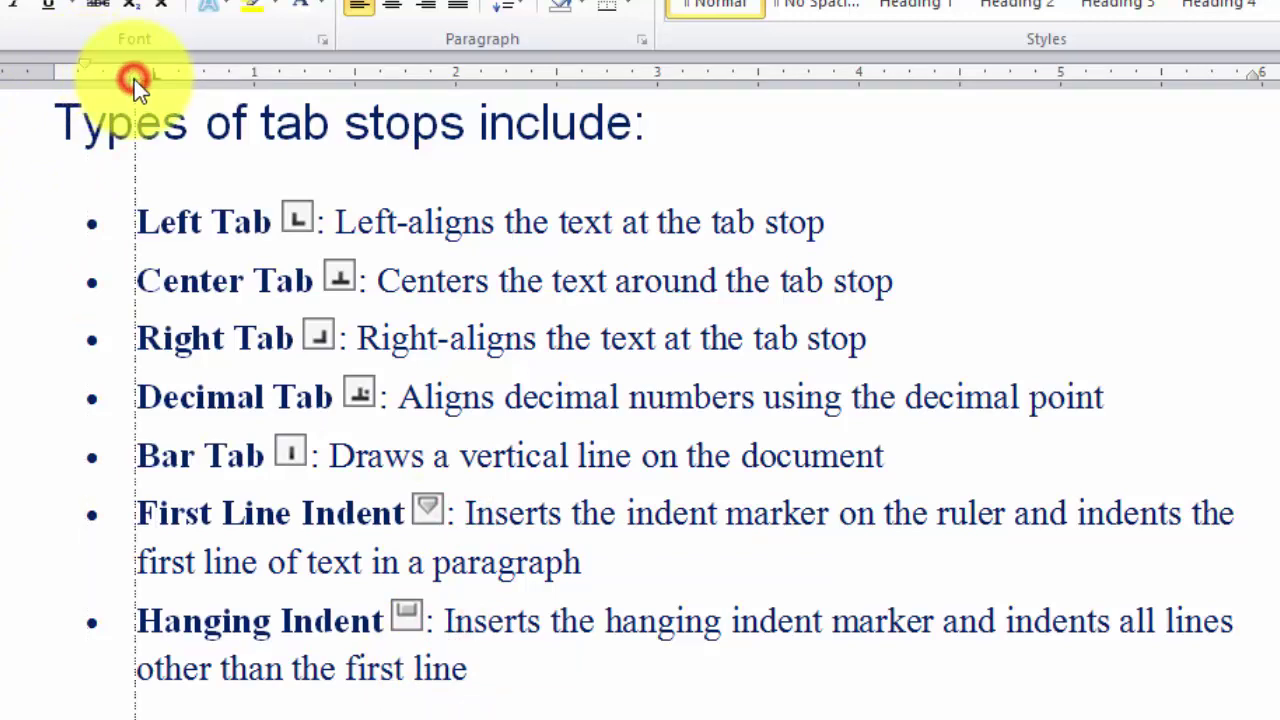
pyautogui.doubleClick(134, 79)
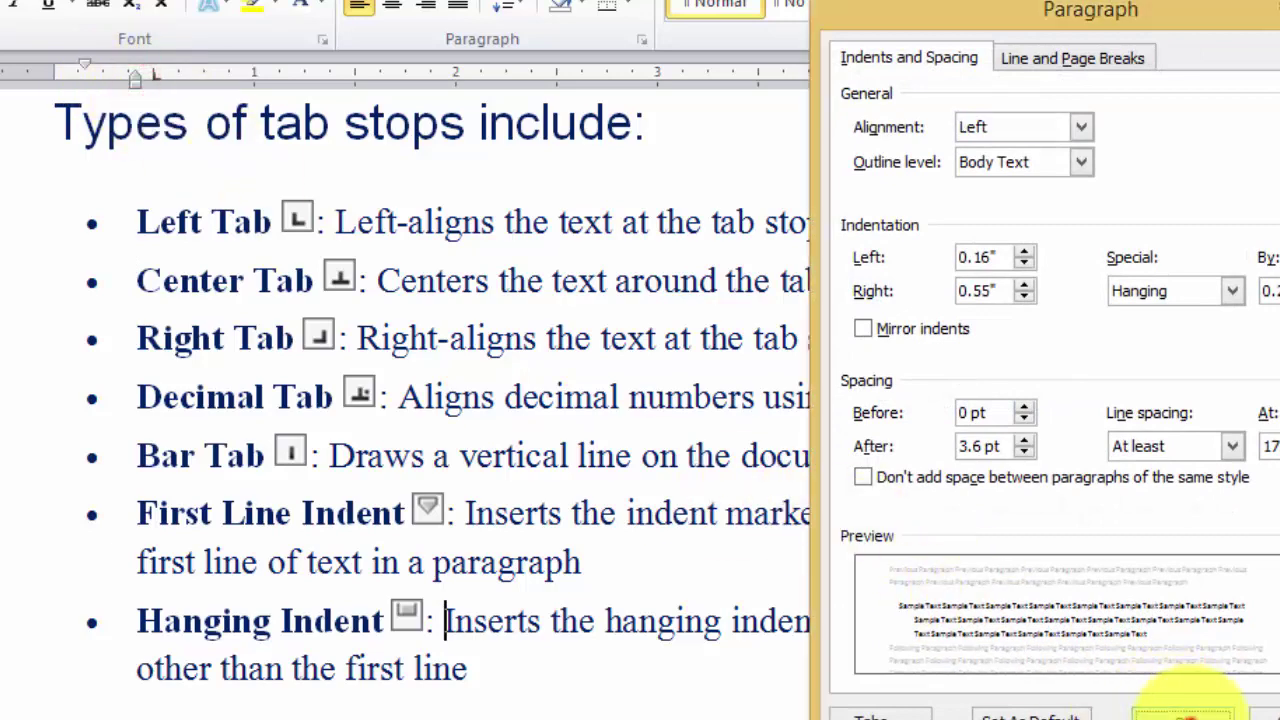
pyautogui.click(1183, 712)
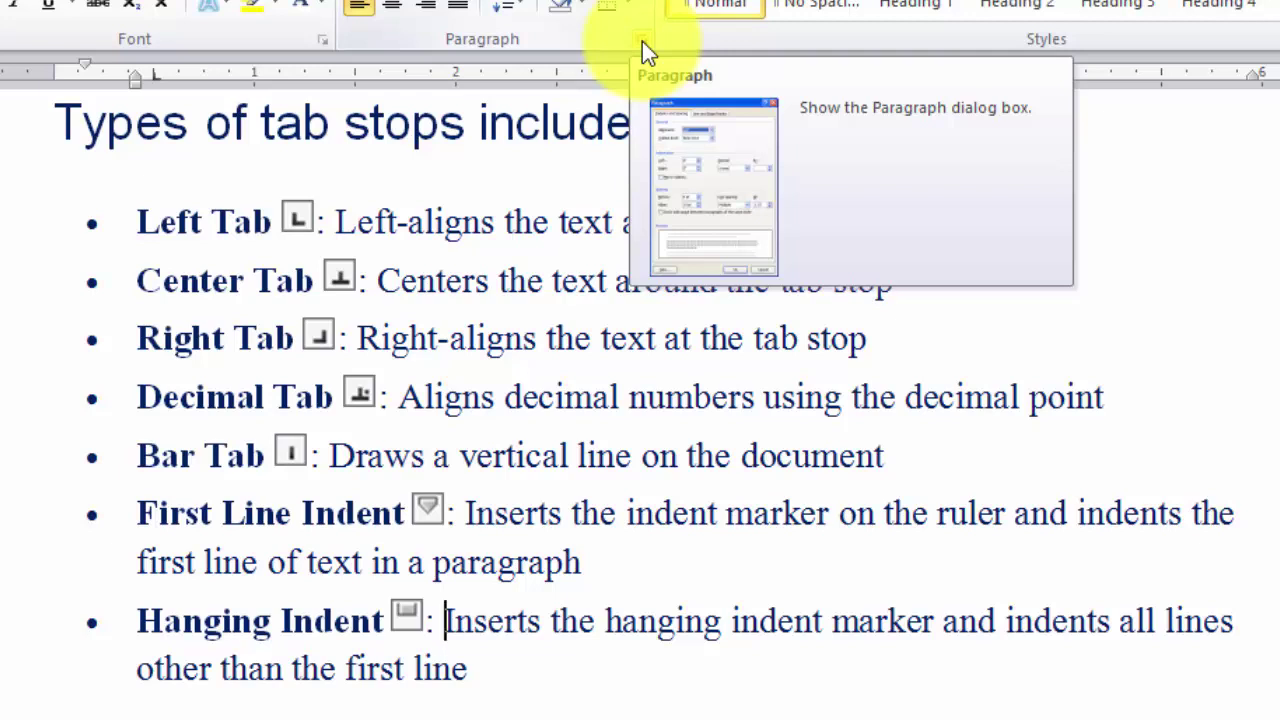
pyautogui.click(642, 41)
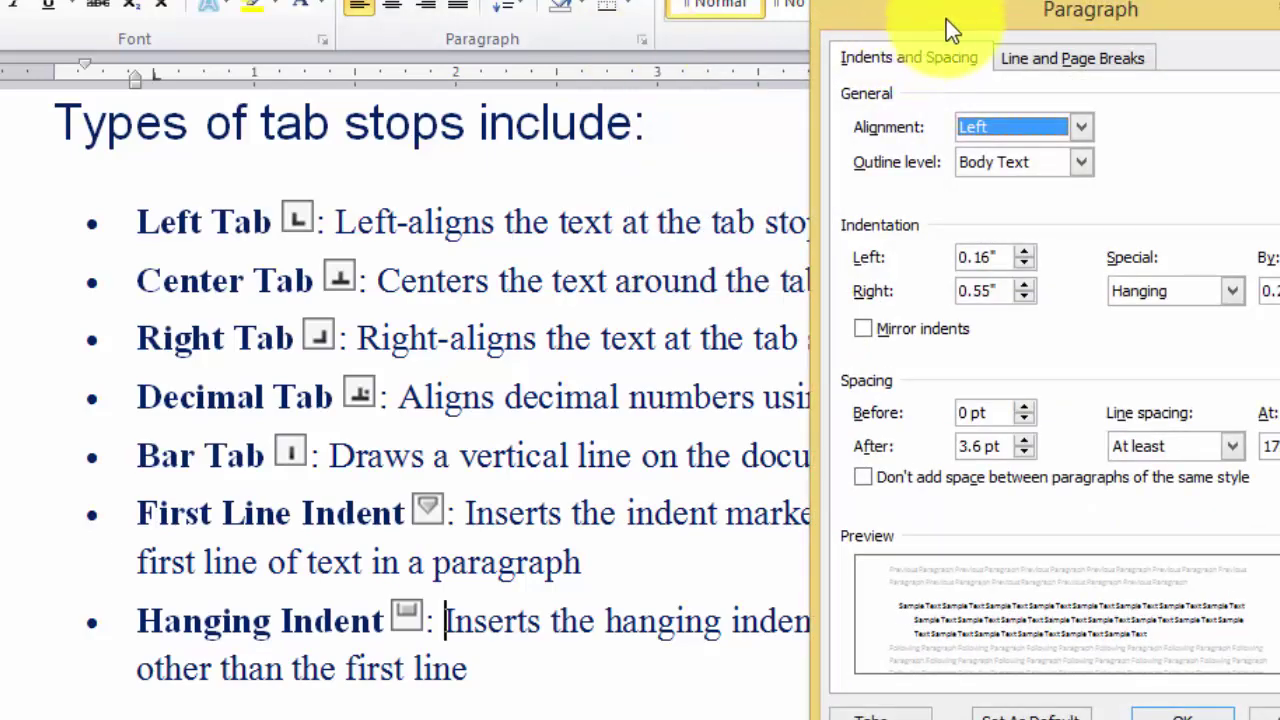
pyautogui.moveTo(1060, 30); pyautogui.dragTo(946, 12)
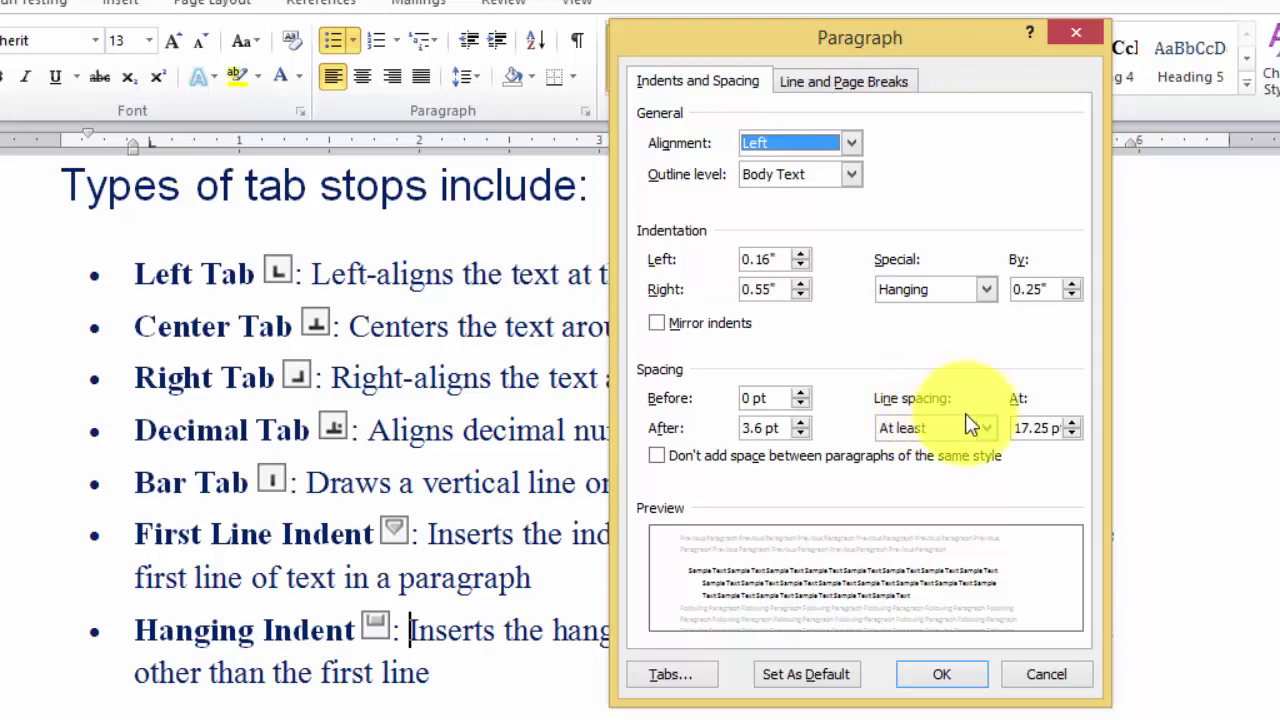
pyautogui.click(987, 428)
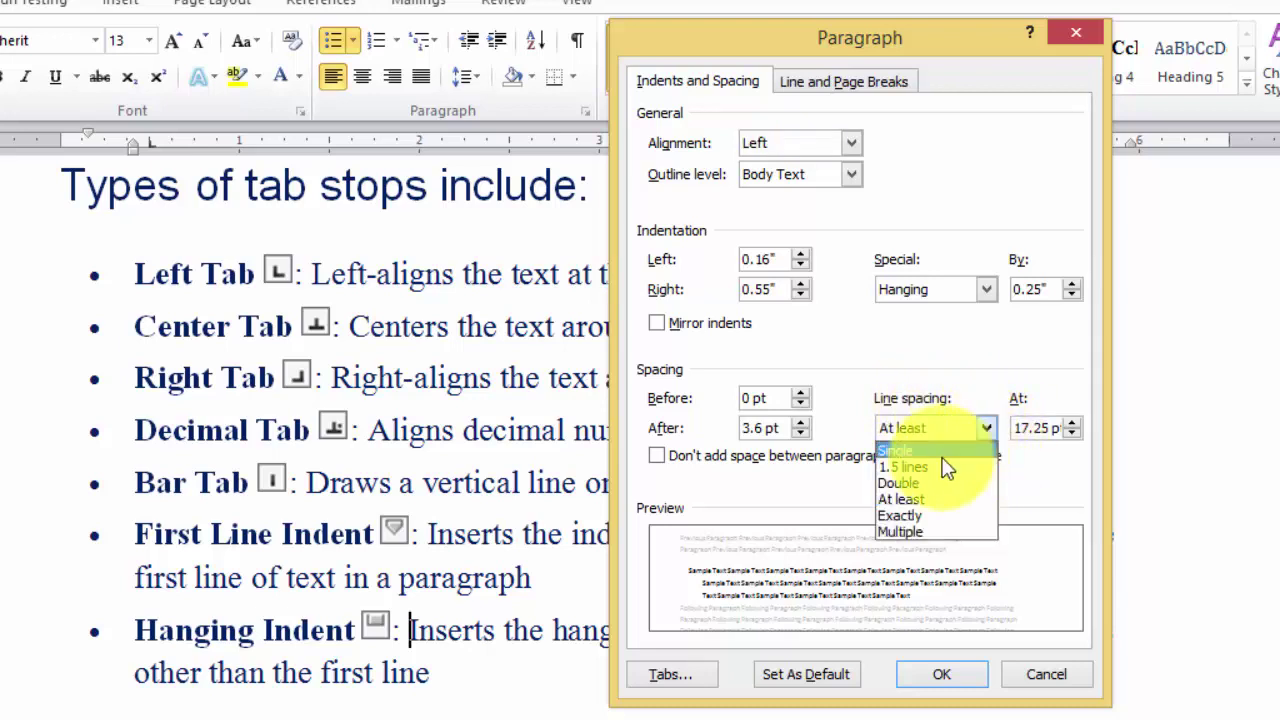
pyautogui.click(941, 456)
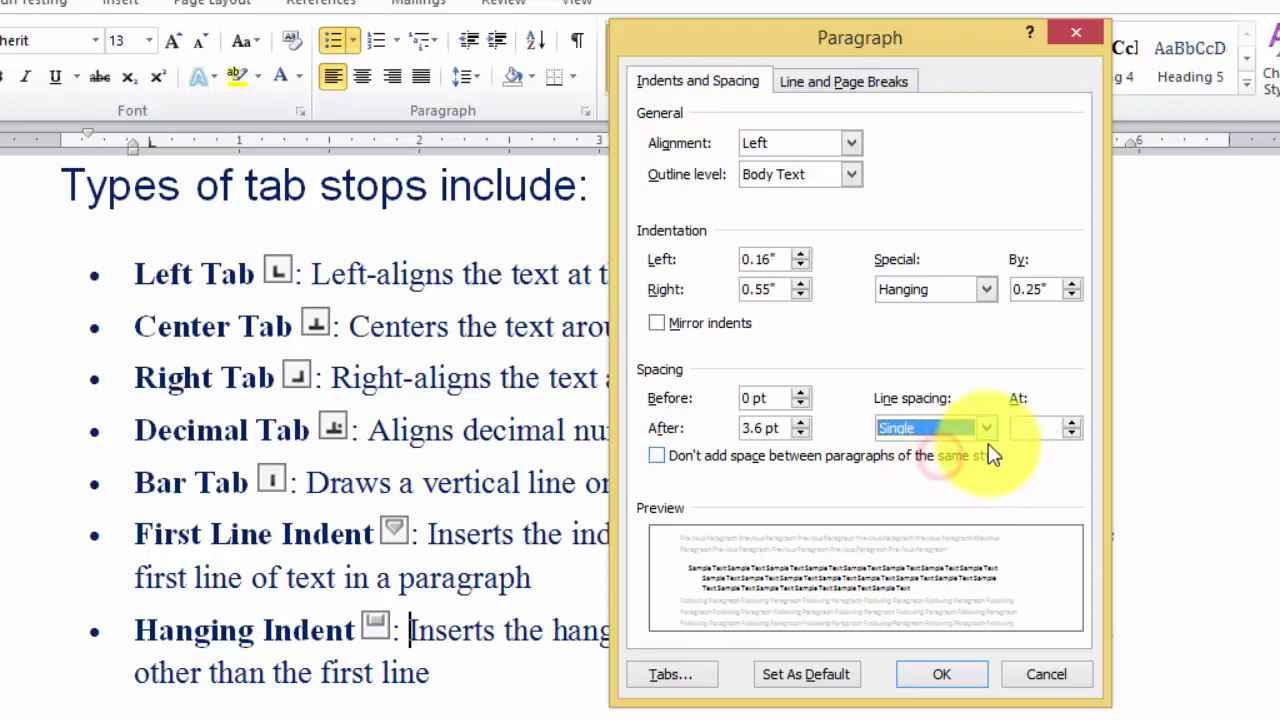
pyautogui.click(987, 430)
pyautogui.click(908, 467)
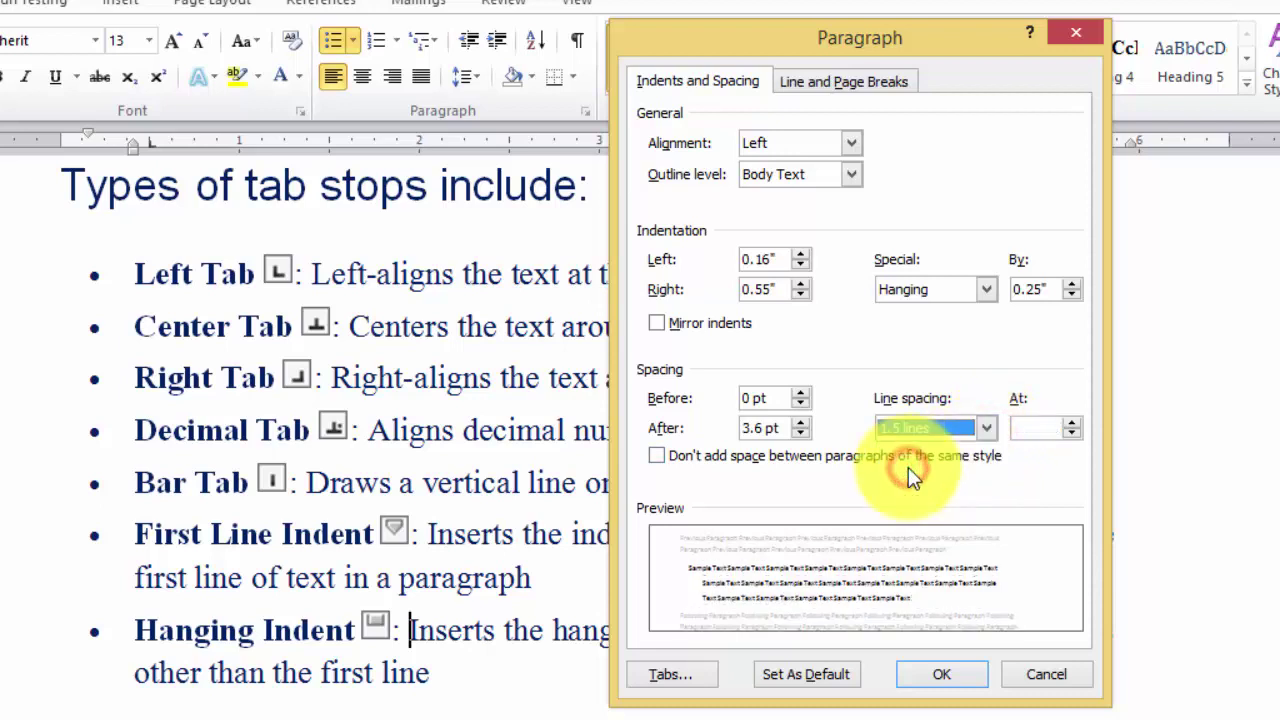
pyautogui.click(987, 430)
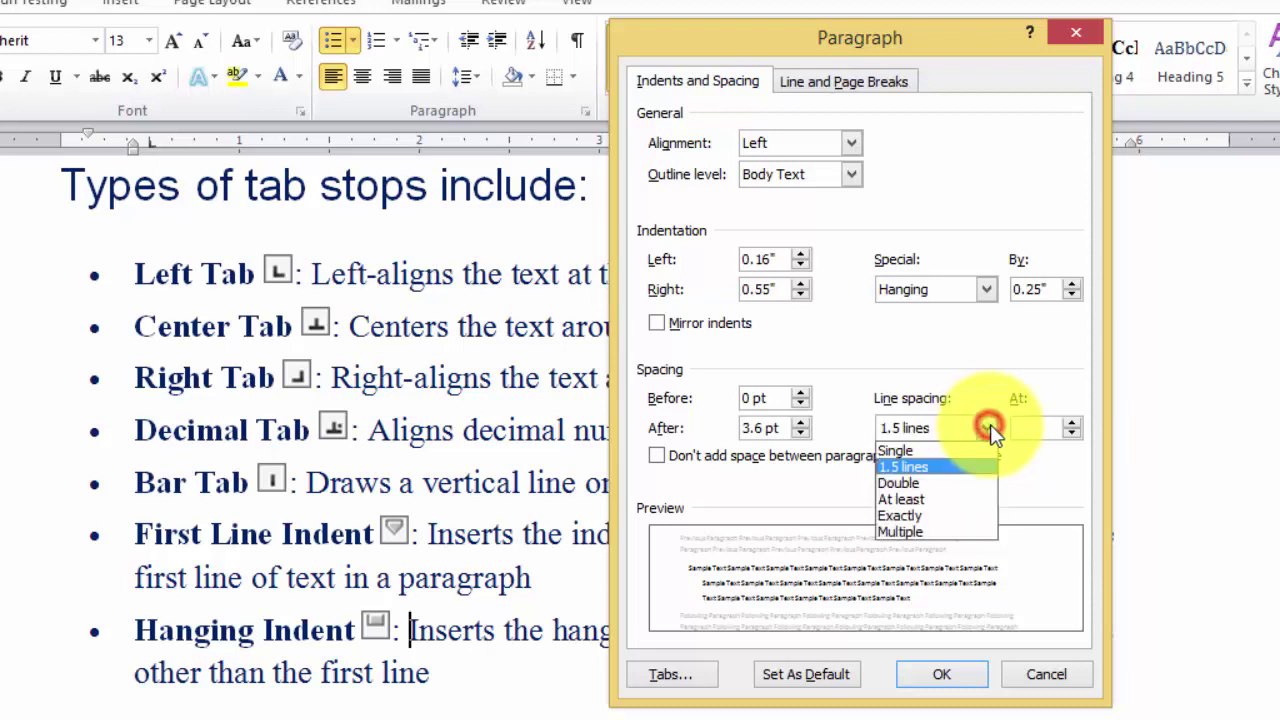
pyautogui.click(921, 485)
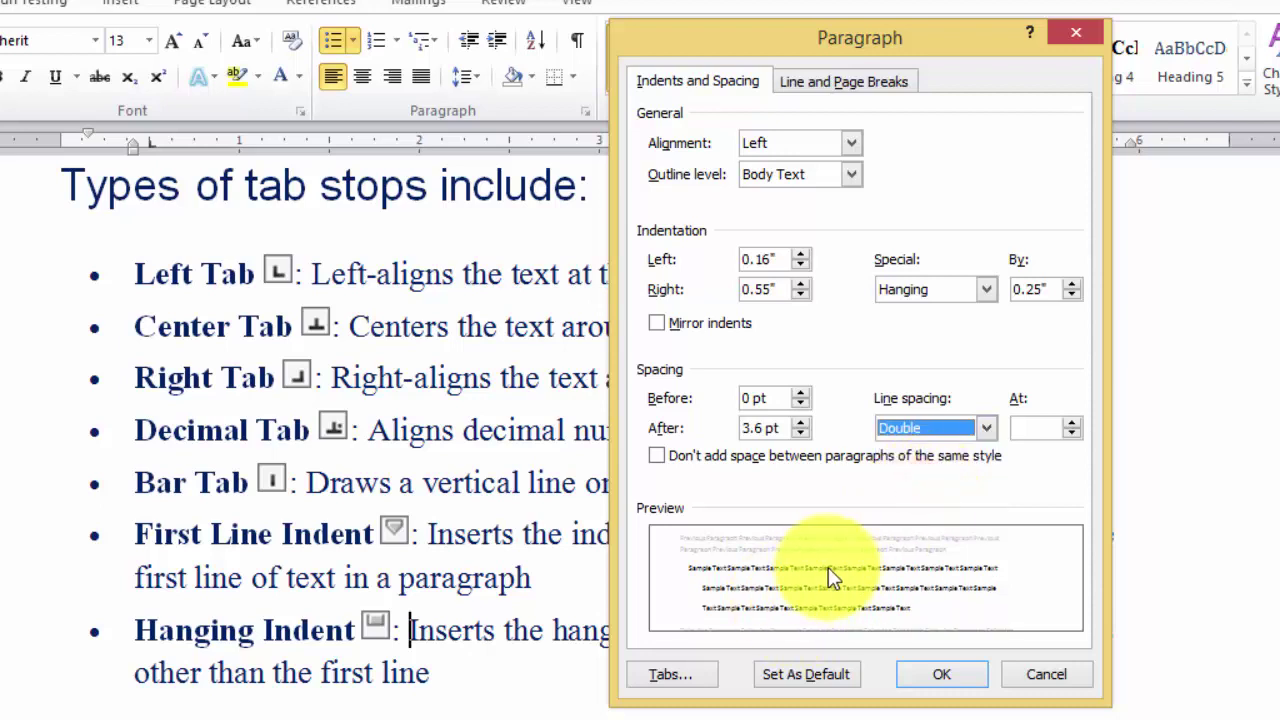
pyautogui.click(1030, 668)
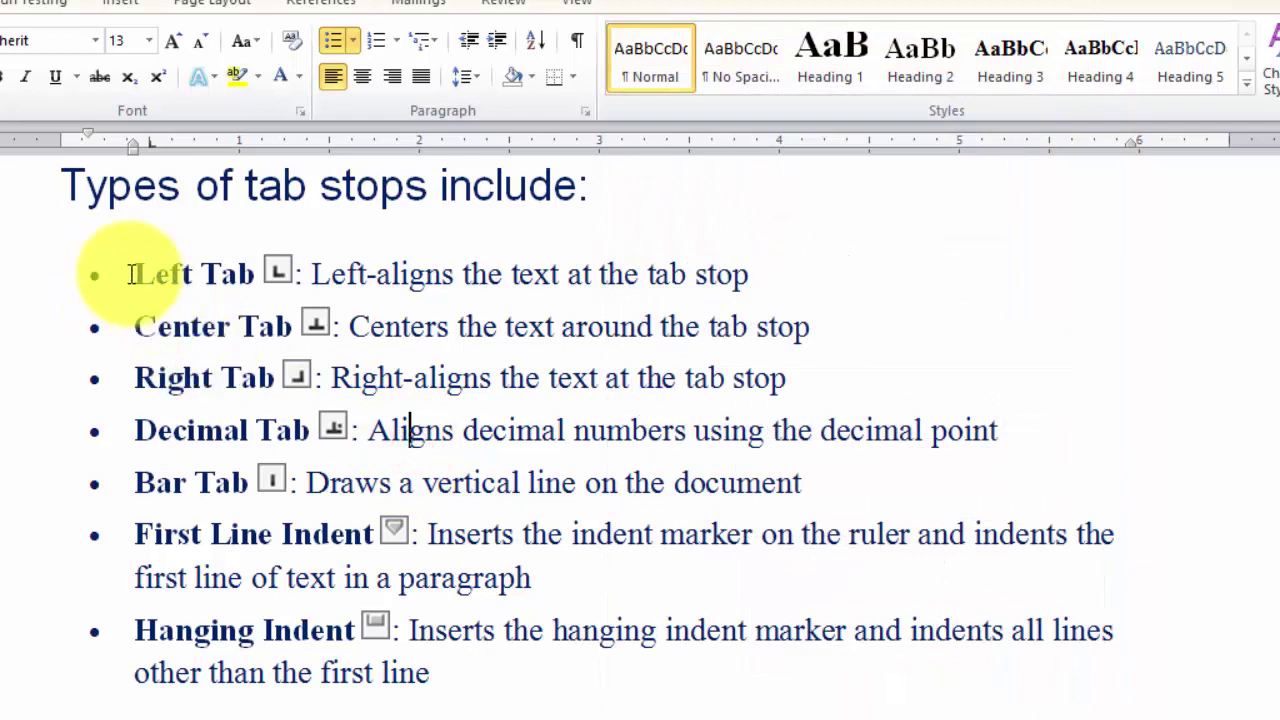
# Give the selected tab-type bullet lines Single line spacing with 0 pt space after.
pyautogui.moveTo(132, 274)
pyautogui.mouseDown()
pyautogui.moveTo(275, 378)
pyautogui.moveTo(800, 330)
pyautogui.mouseUp()
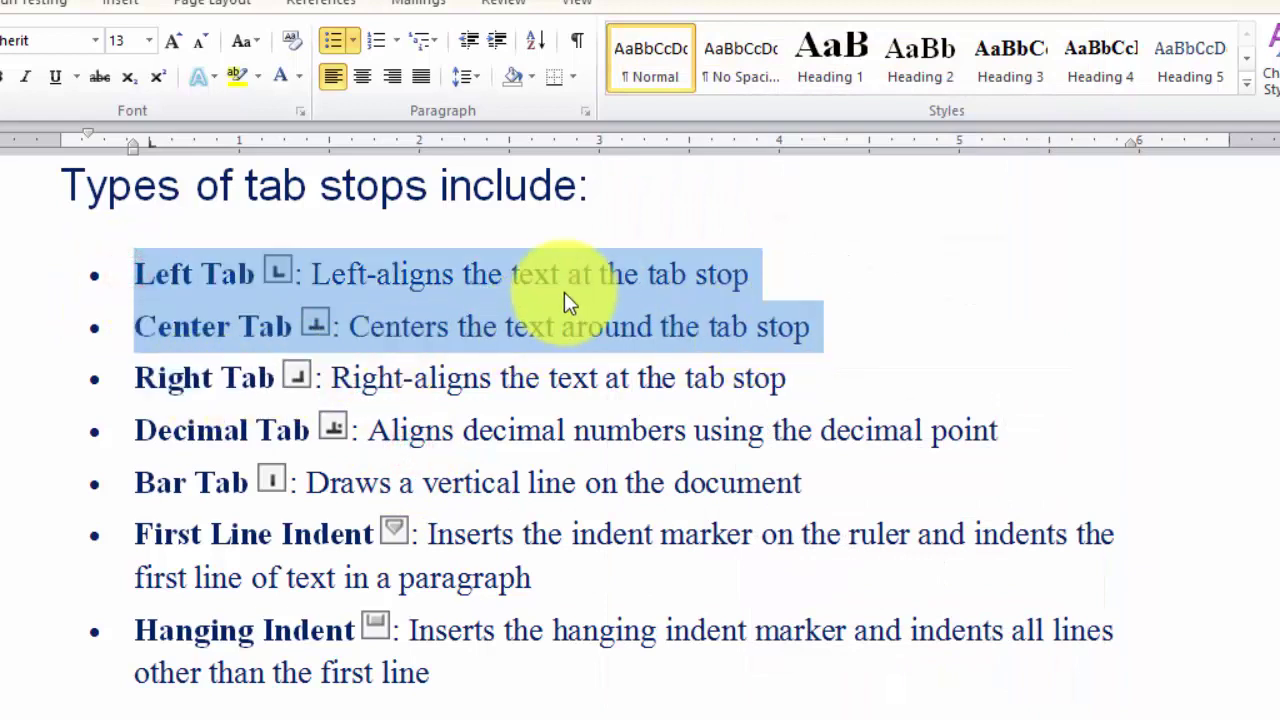
pyautogui.click(584, 107)
pyautogui.click(990, 428)
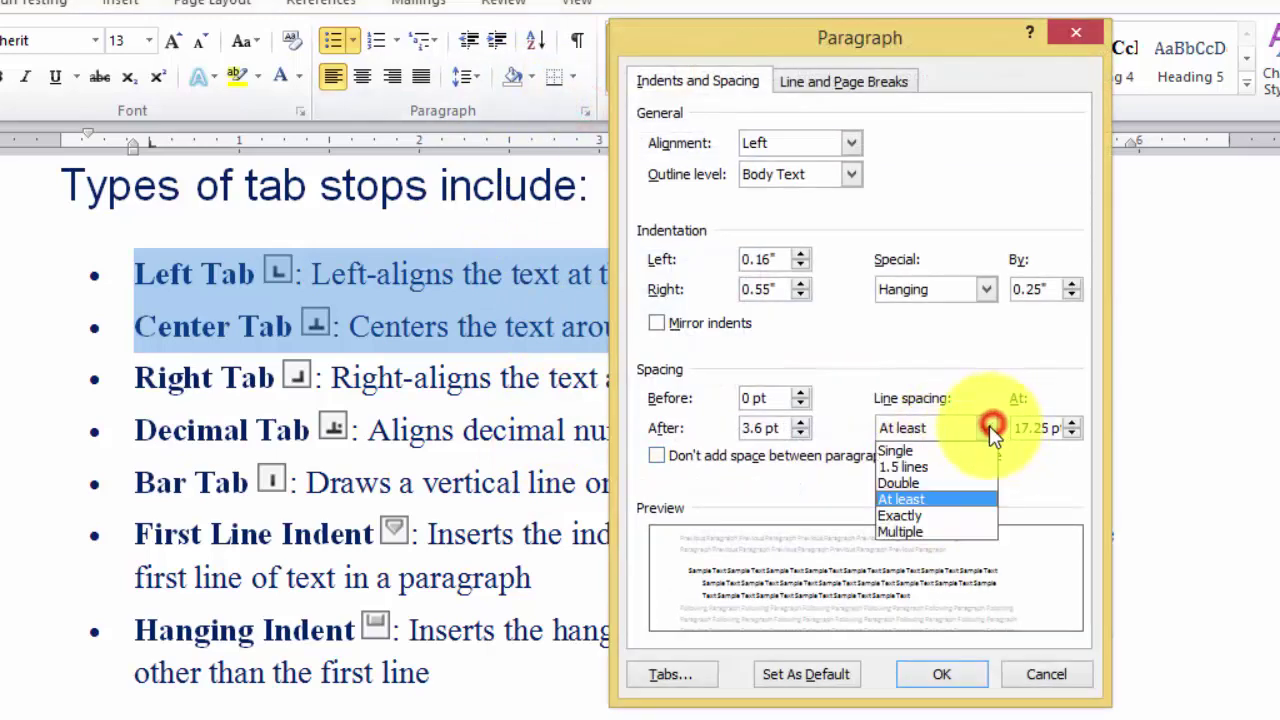
pyautogui.click(923, 450)
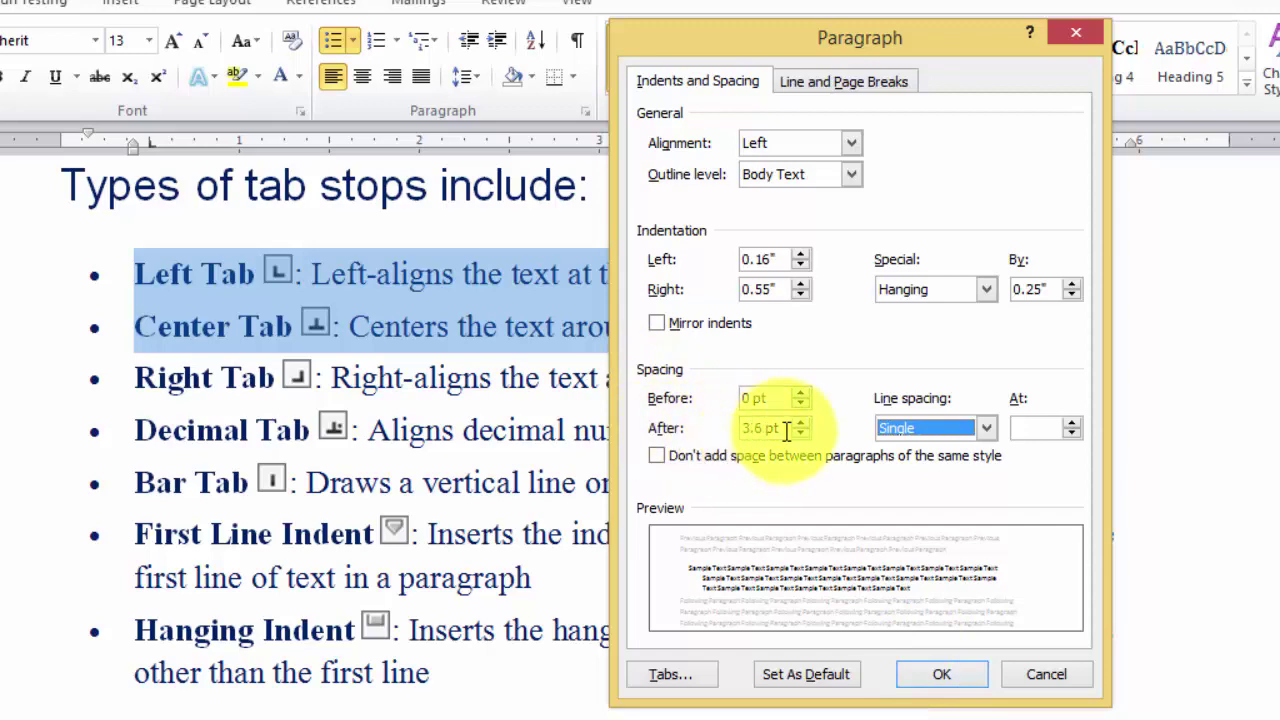
pyautogui.moveTo(785, 428); pyautogui.dragTo(648, 447)
pyautogui.write('0')
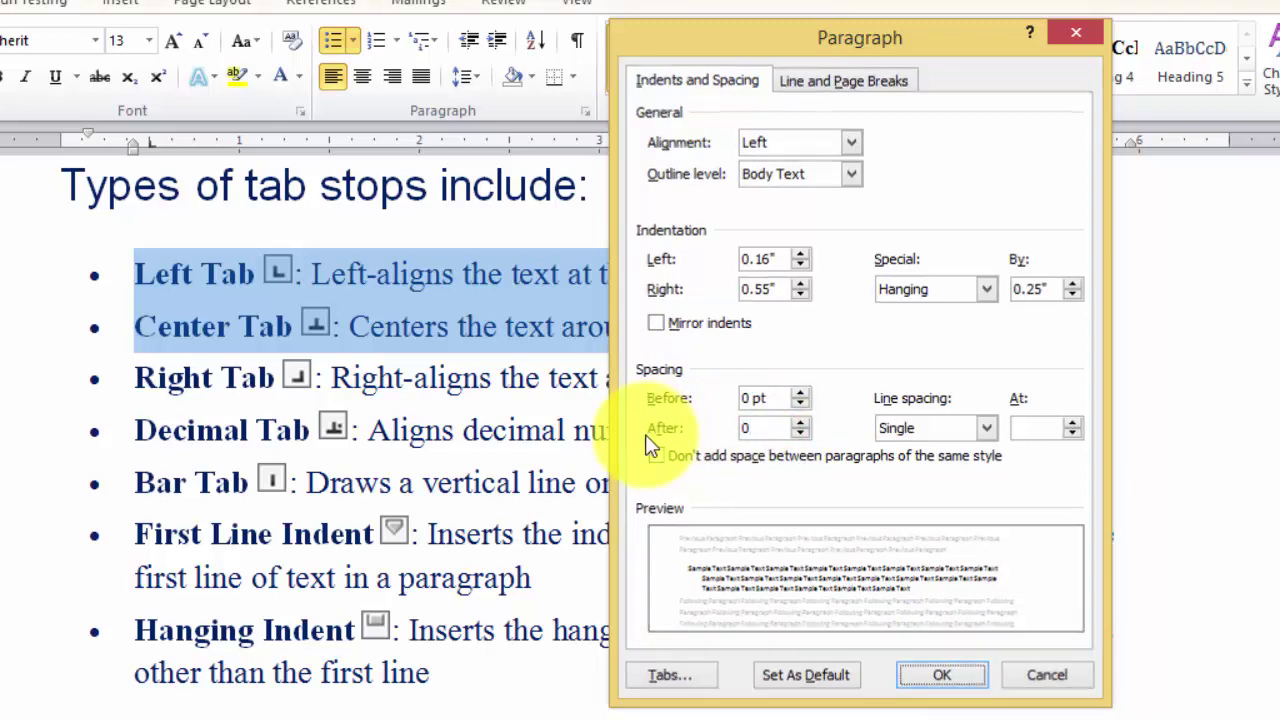
pyautogui.press('Return')
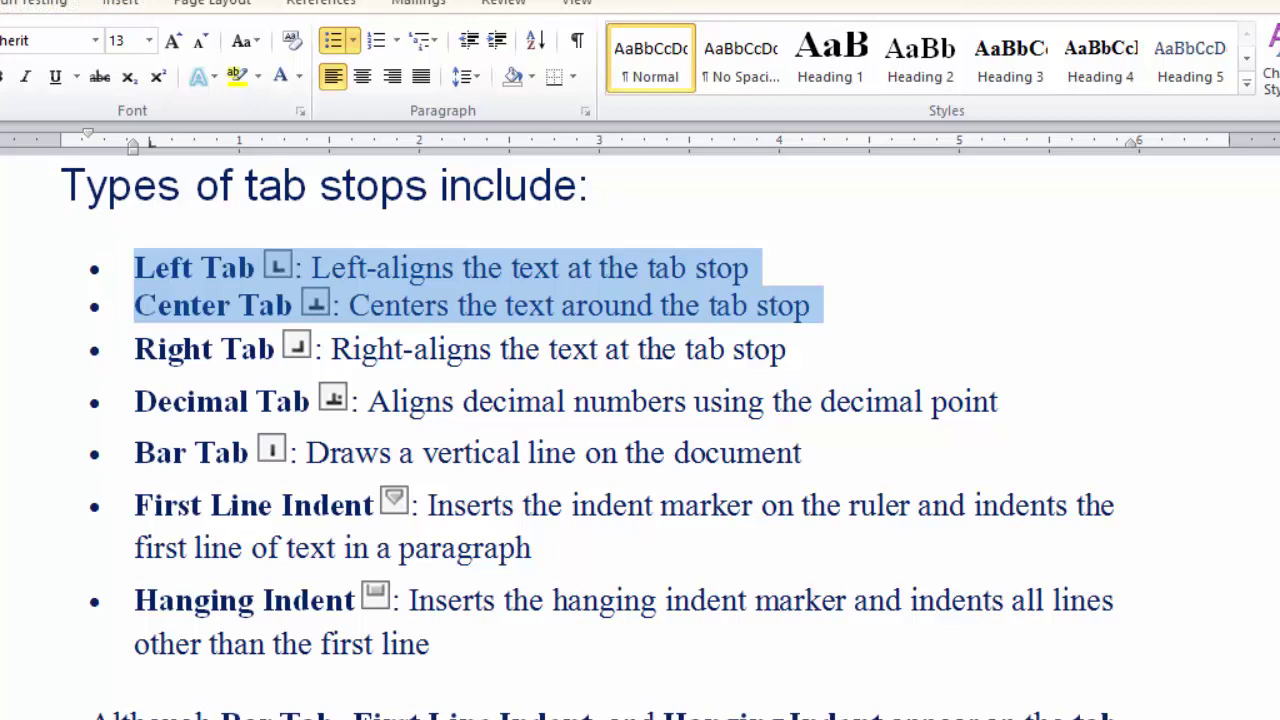
# Press Ctrl+Y on the tightened spacing and try 1.5 line spacing on the bullets.
pyautogui.hotkey('ctrl', 'y')
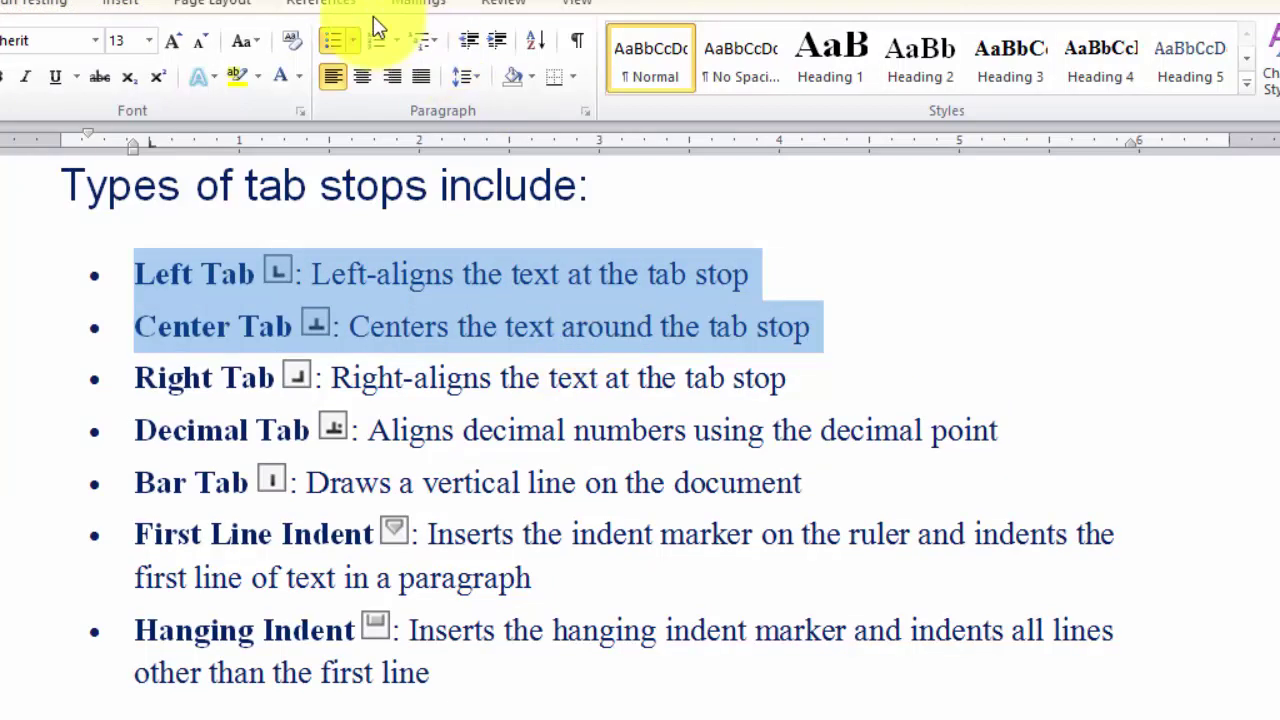
pyautogui.click(210, 6)
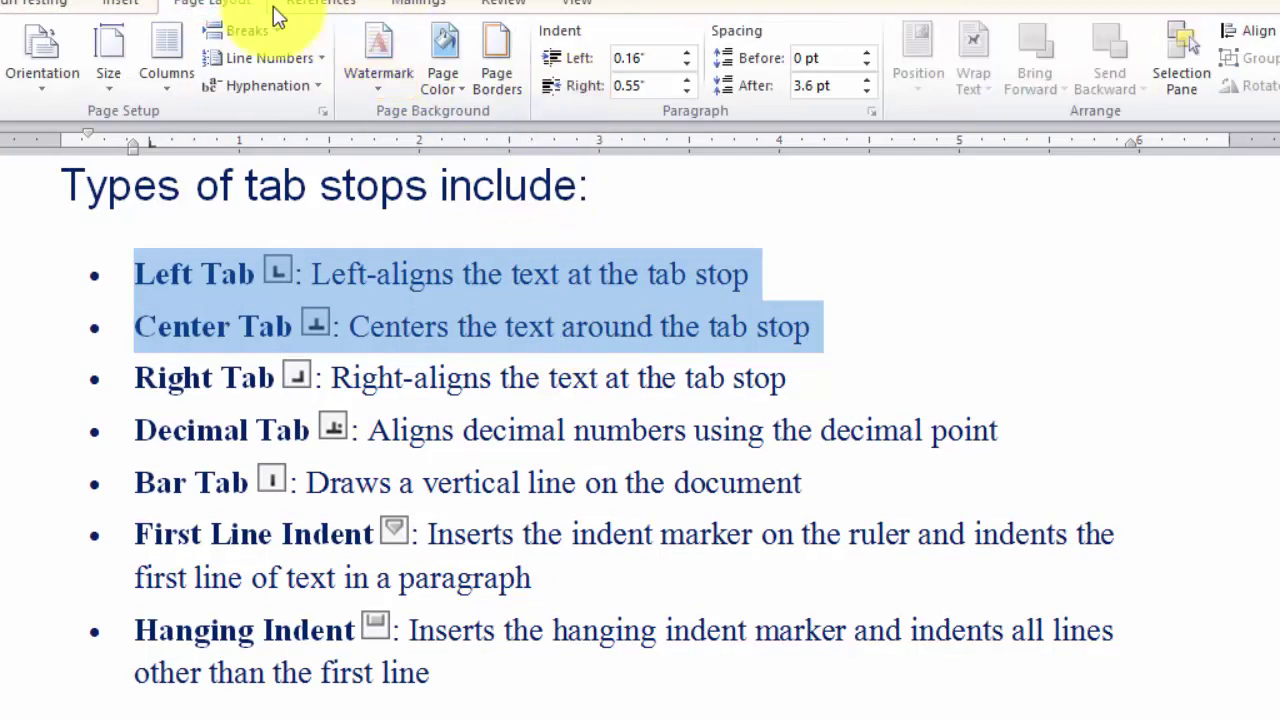
pyautogui.click(3, 12)
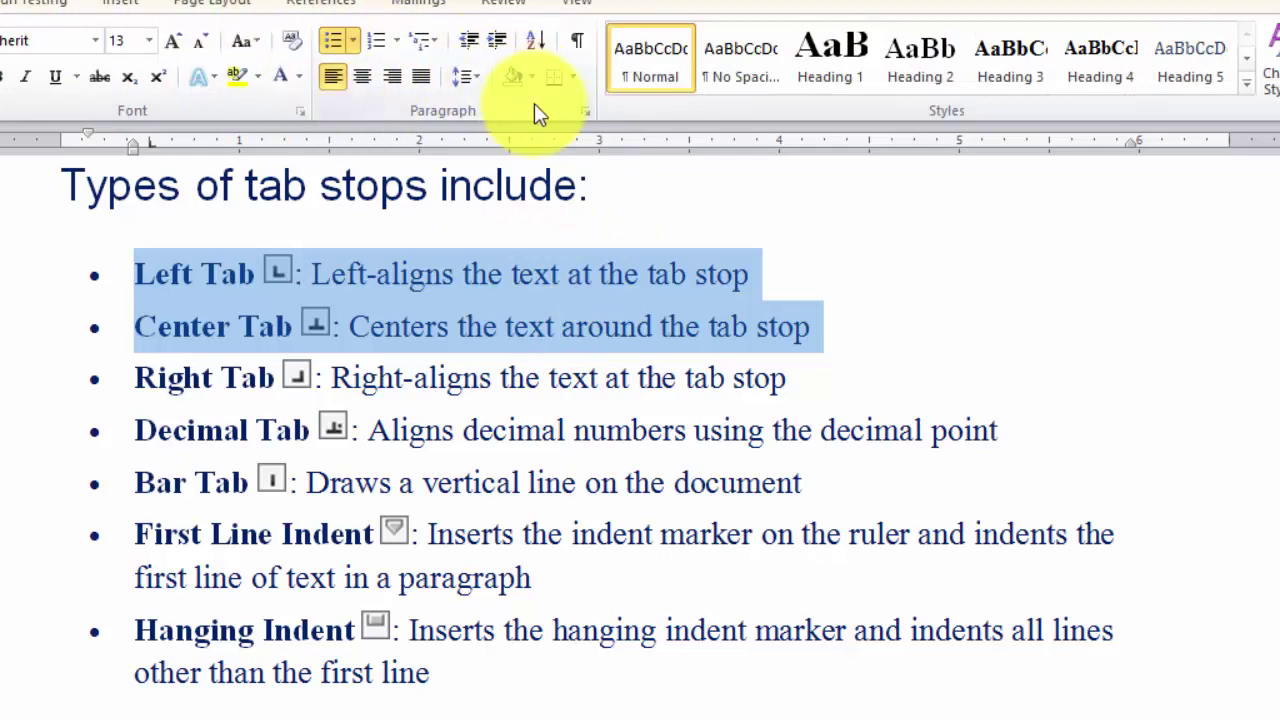
pyautogui.click(586, 112)
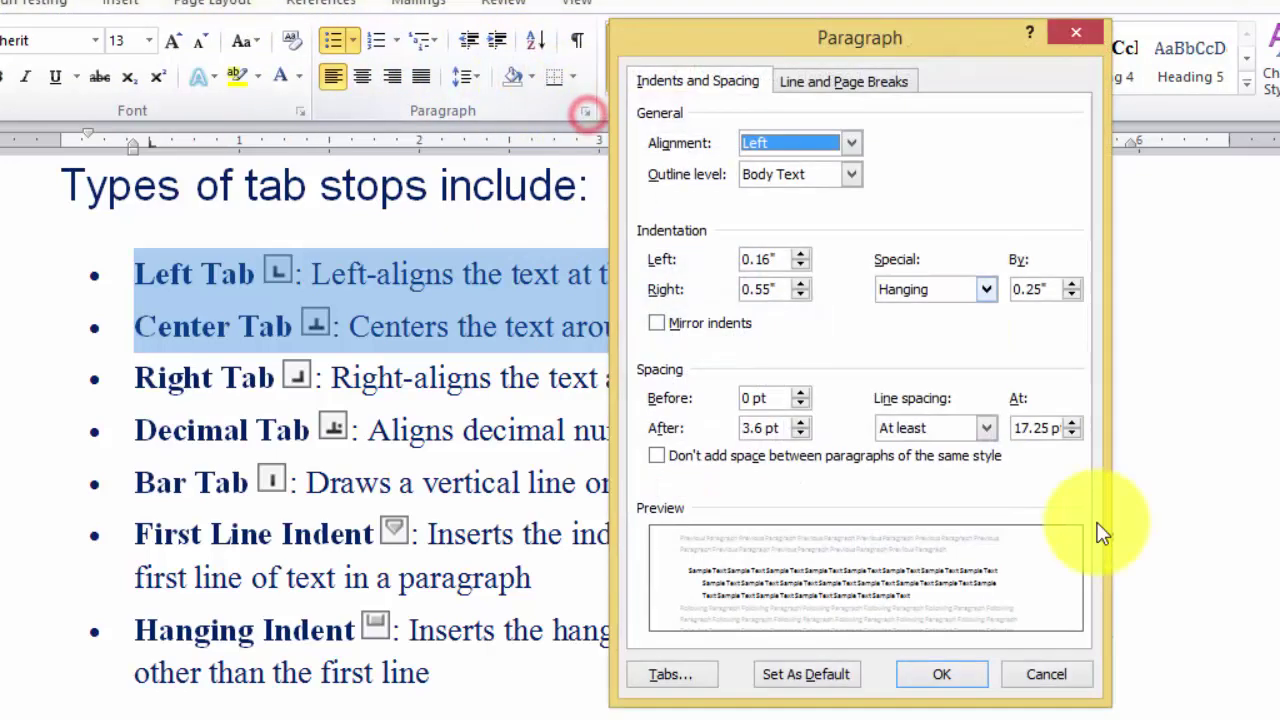
pyautogui.click(986, 428)
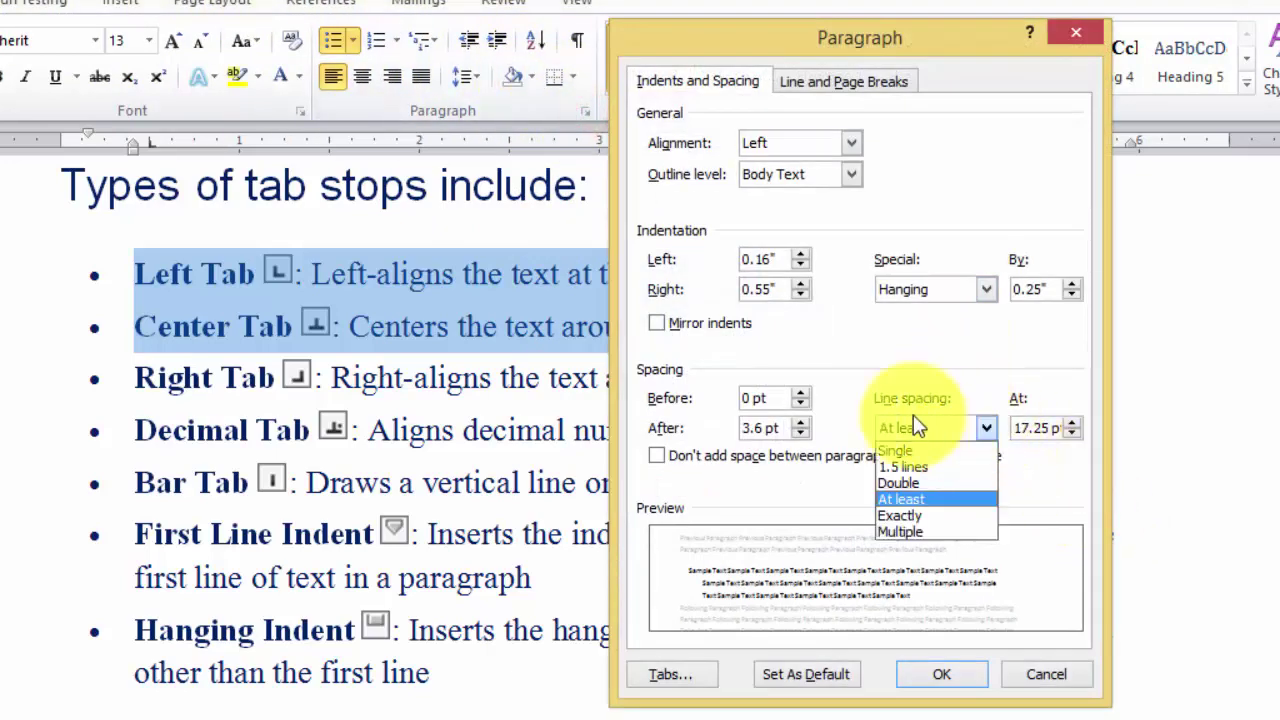
pyautogui.click(924, 464)
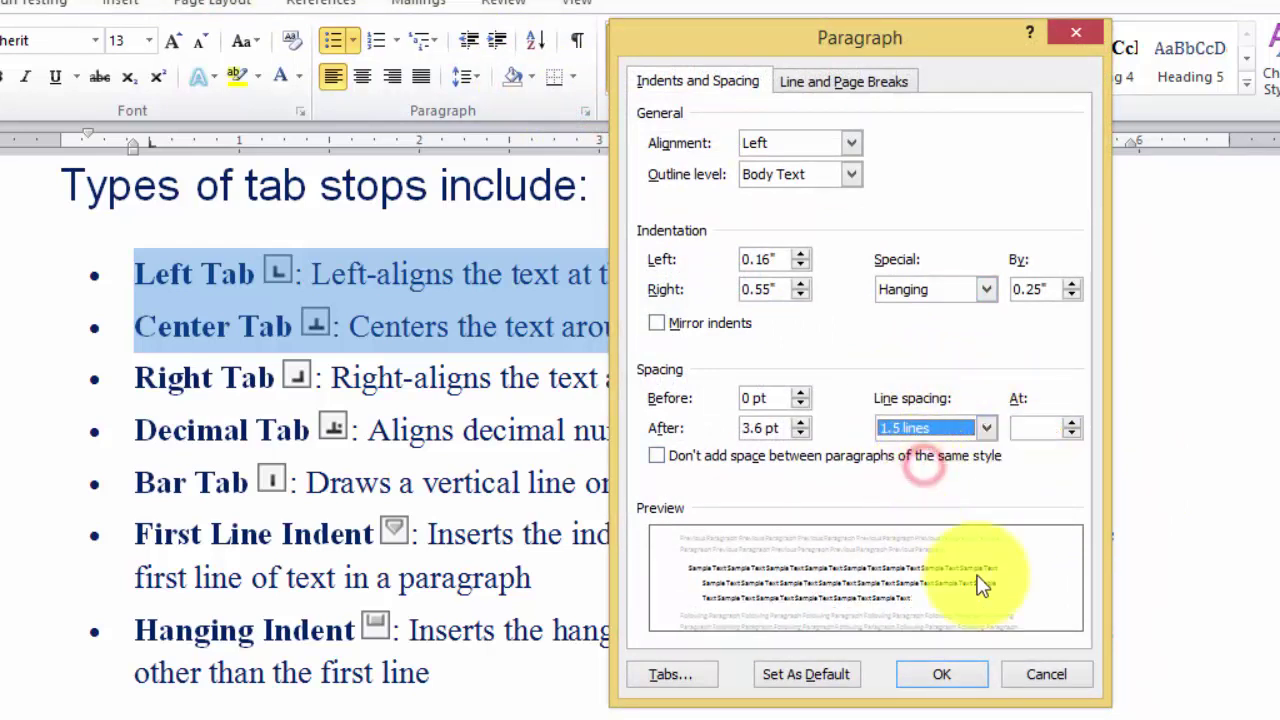
pyautogui.click(948, 684)
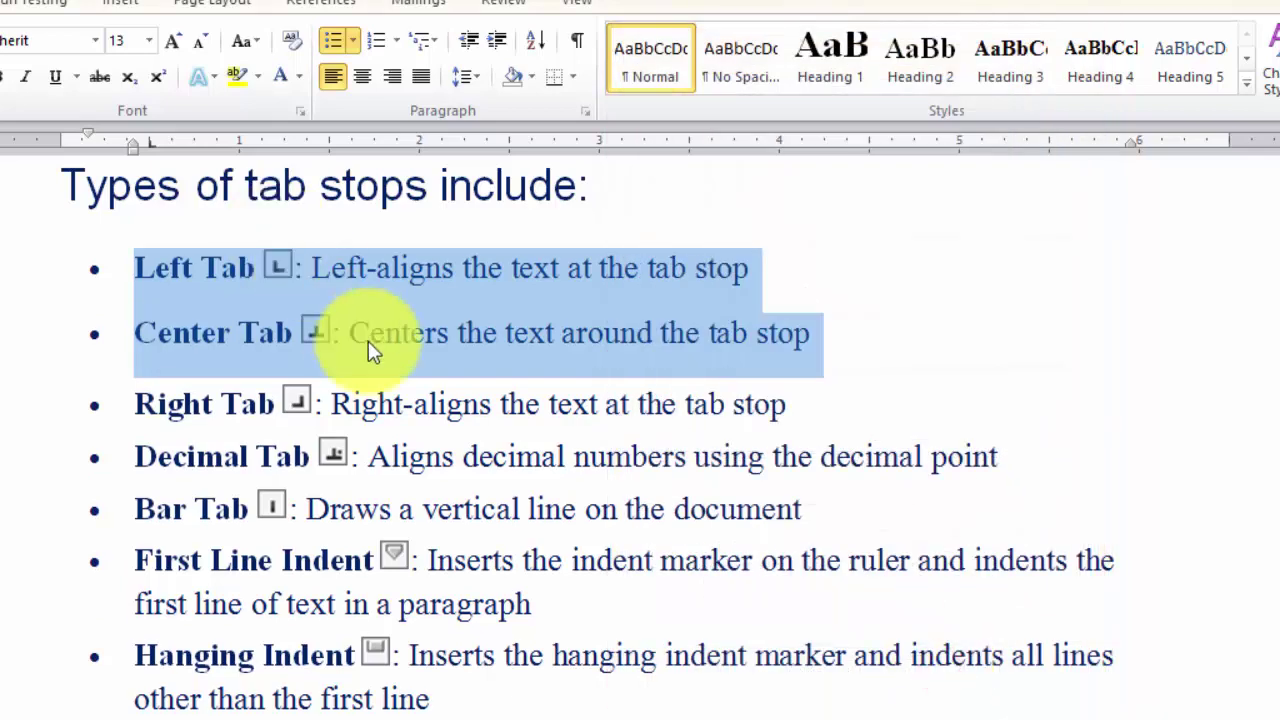
pyautogui.click(558, 349)
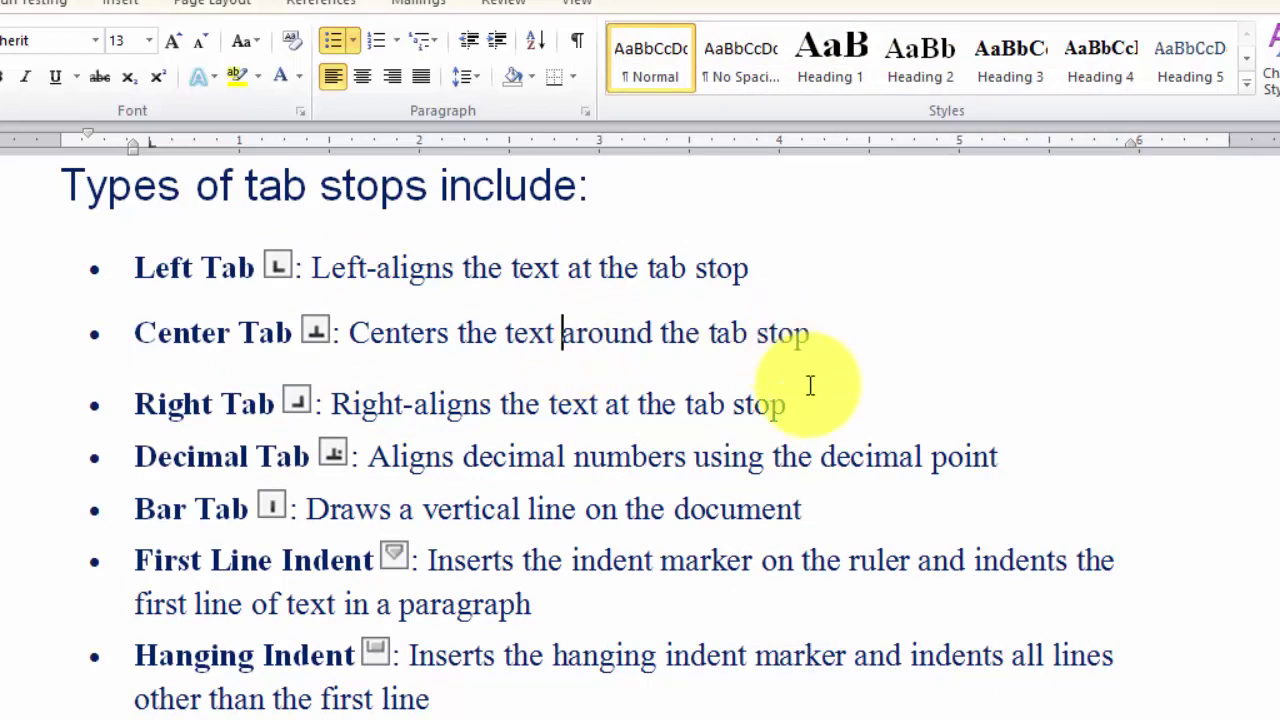
# Set the Left Tab and Center Tab lines to Double line spacing.
pyautogui.moveTo(811, 334); pyautogui.dragTo(136, 262)
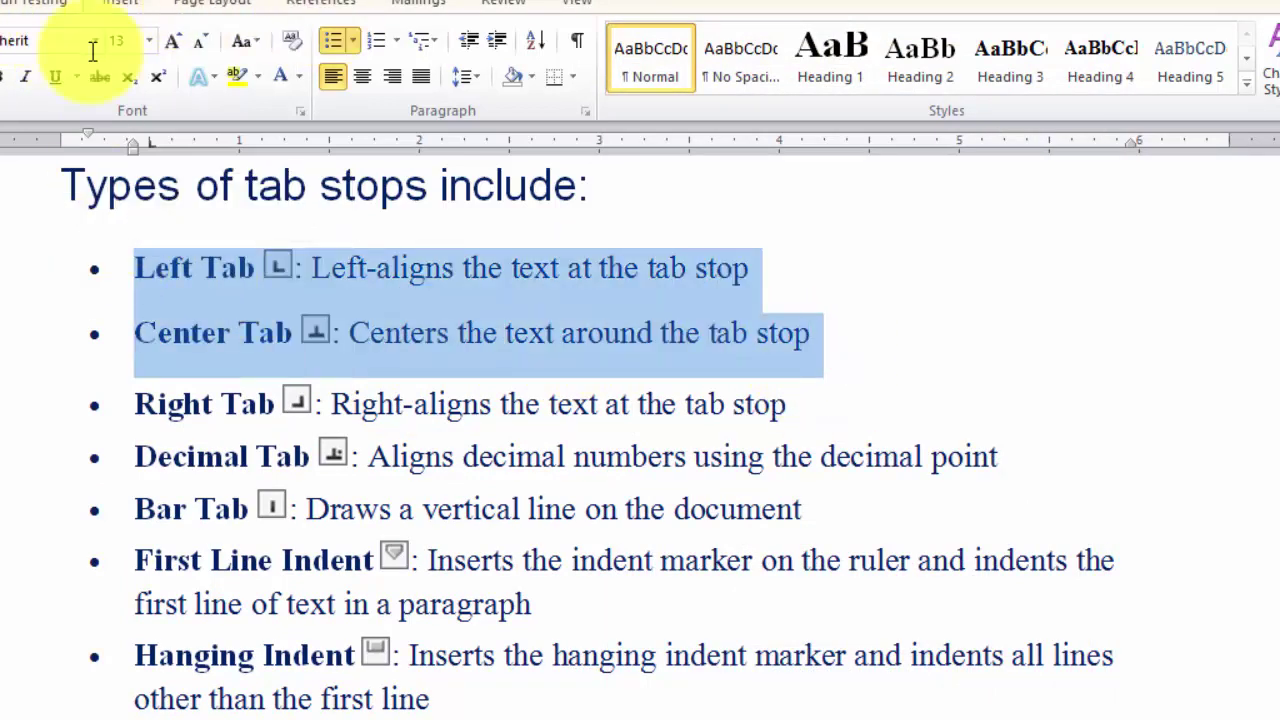
pyautogui.click(586, 112)
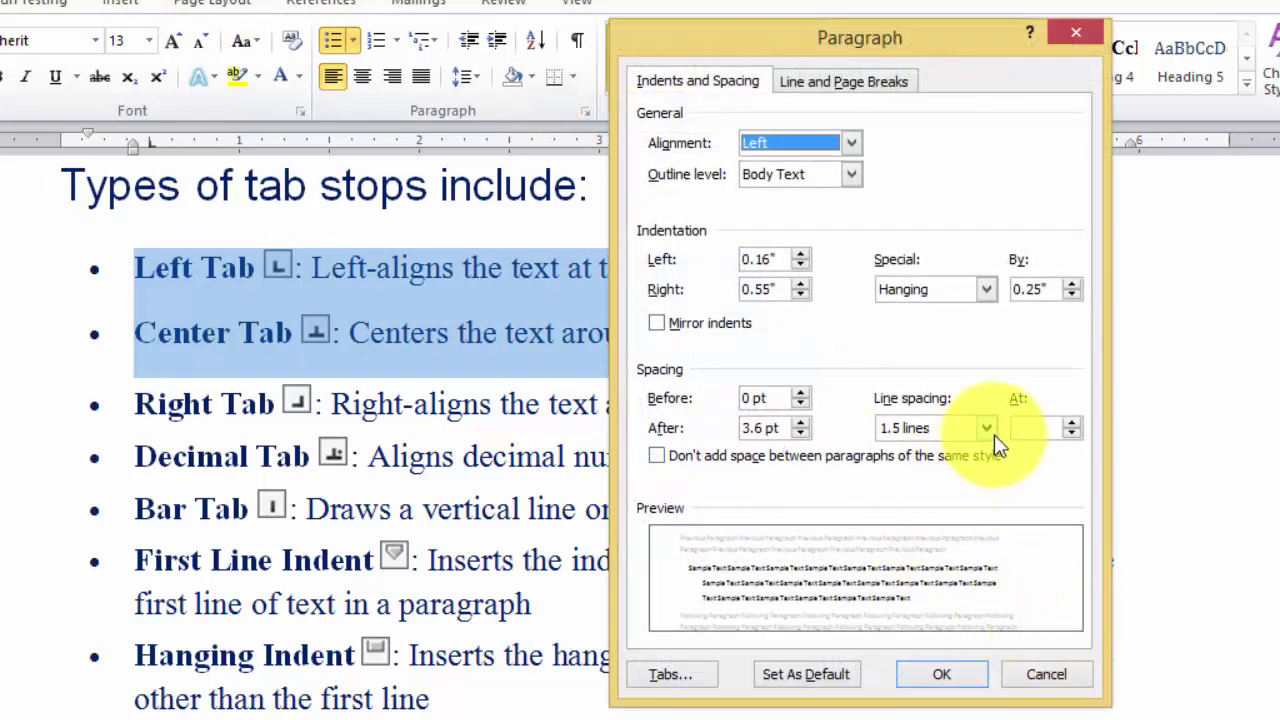
pyautogui.click(988, 428)
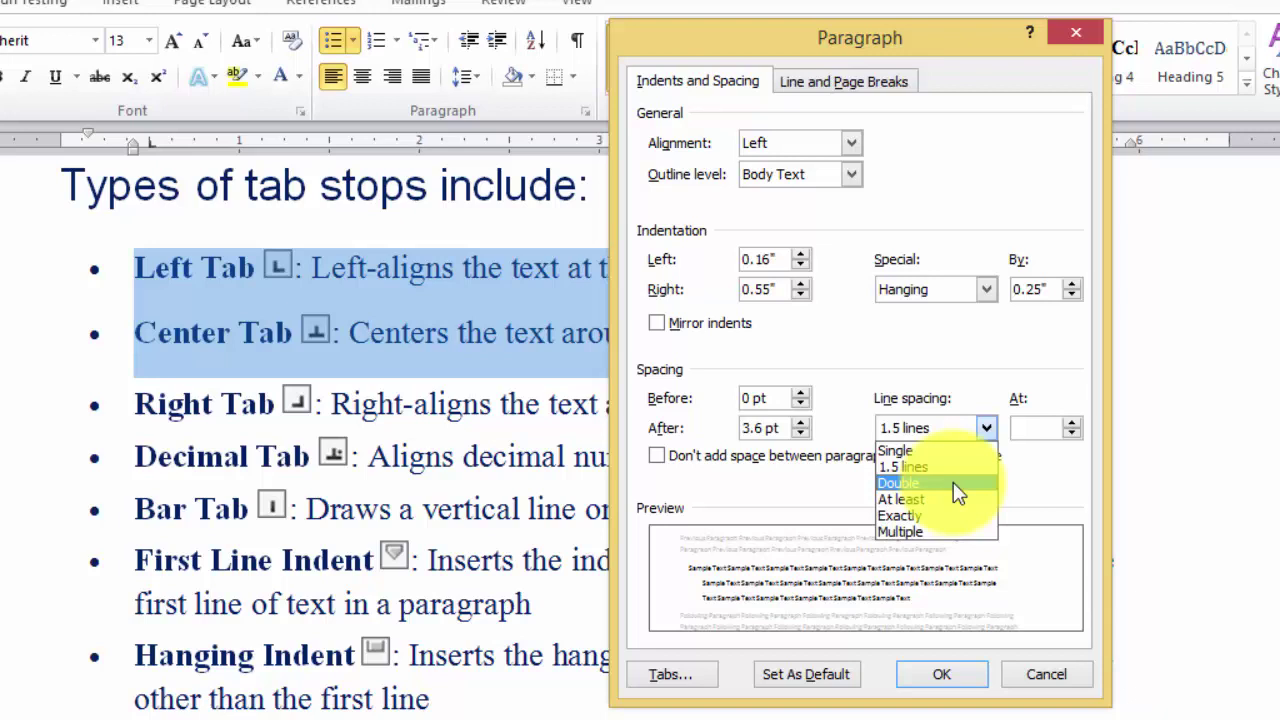
pyautogui.click(953, 482)
pyautogui.click(918, 670)
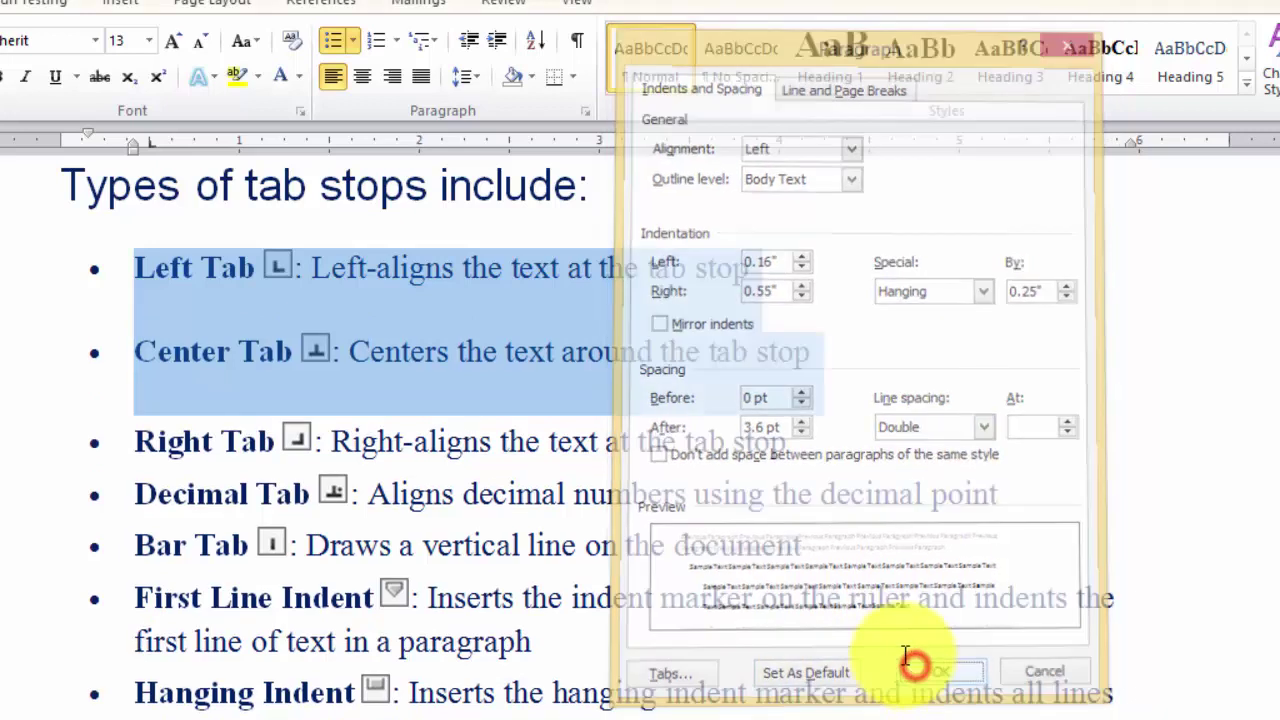
pyautogui.click(331, 300)
pyautogui.click(386, 362)
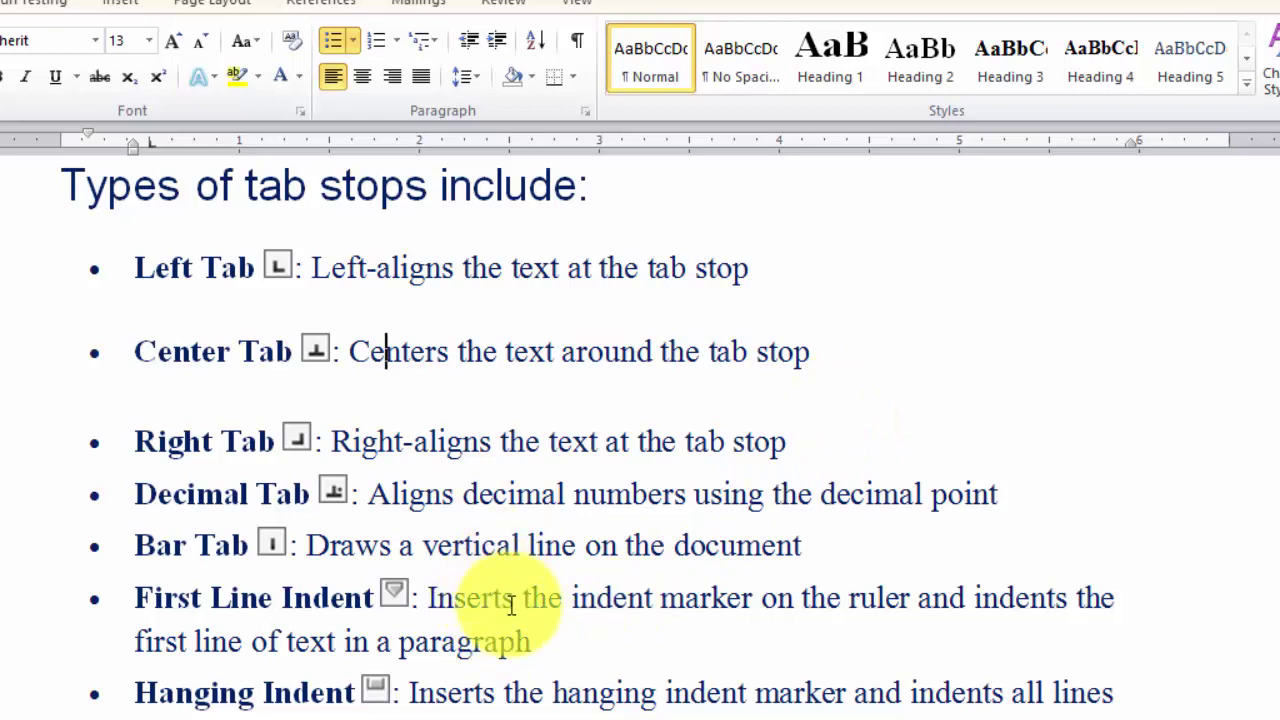
# Set the Left Tab and Center Tab lines to Multiple line spacing at 3.
pyautogui.click(862, 366)
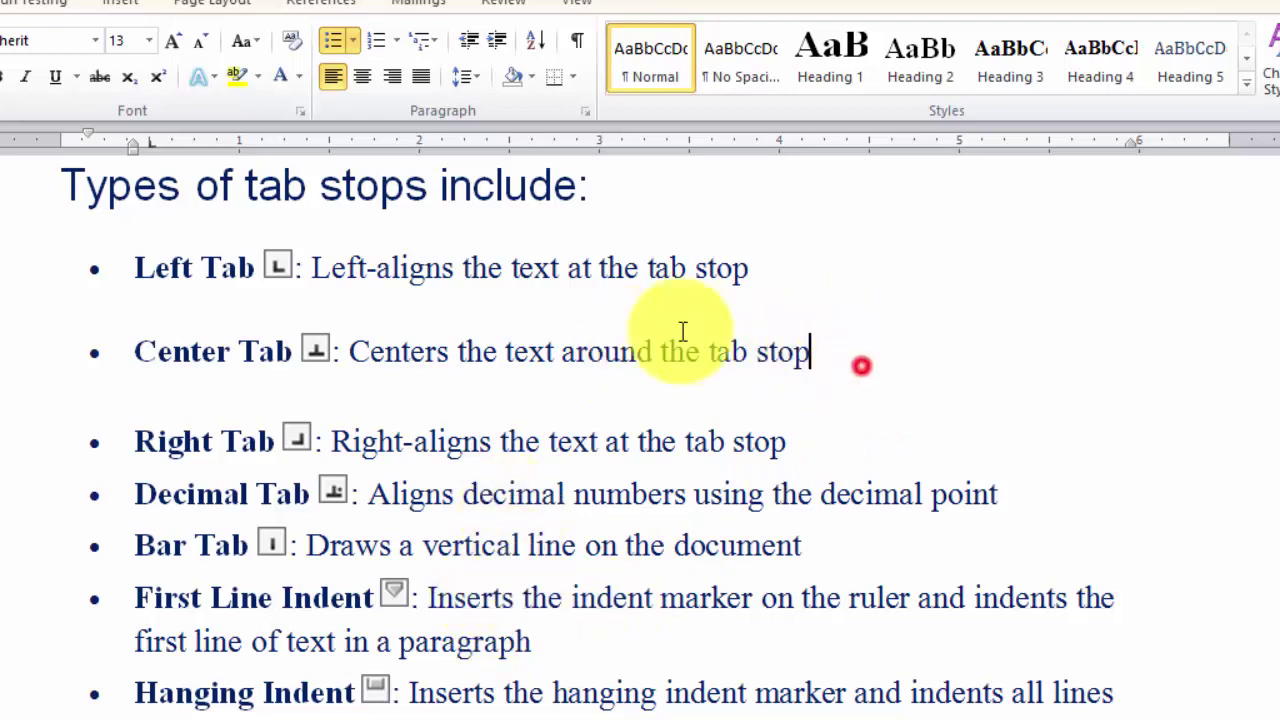
pyautogui.moveTo(683, 331); pyautogui.dragTo(114, 275)
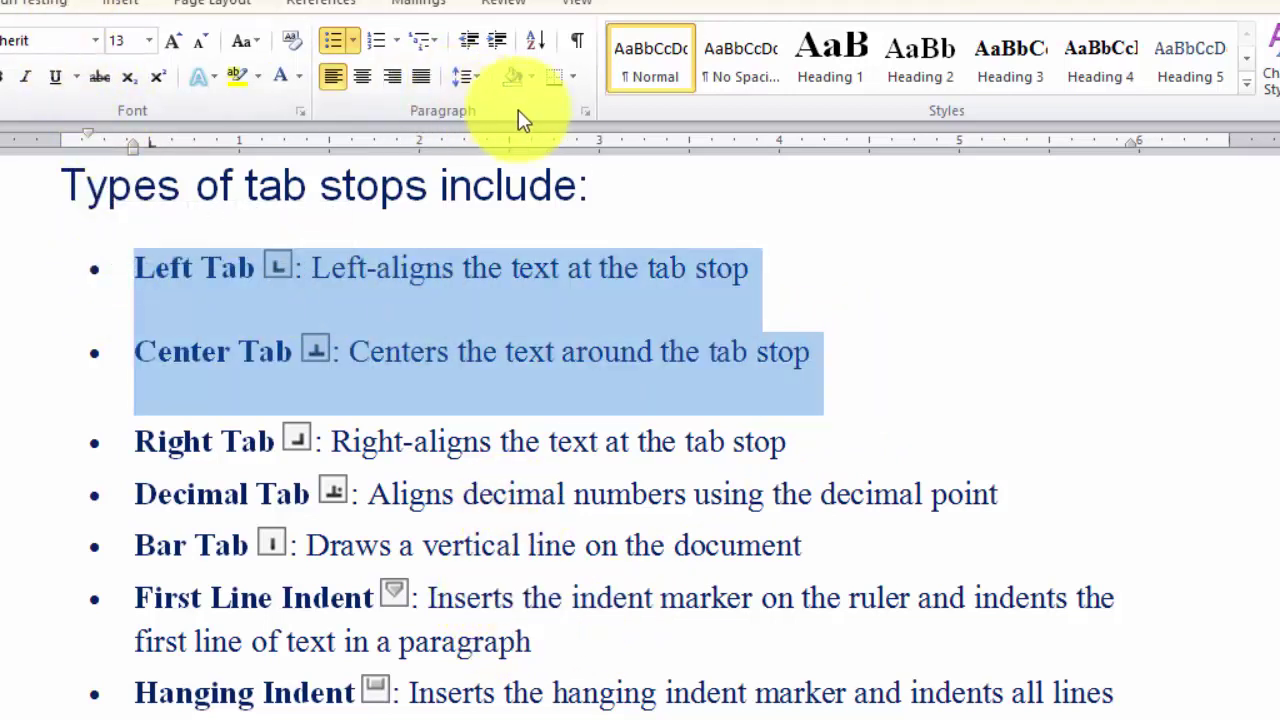
pyautogui.click(585, 111)
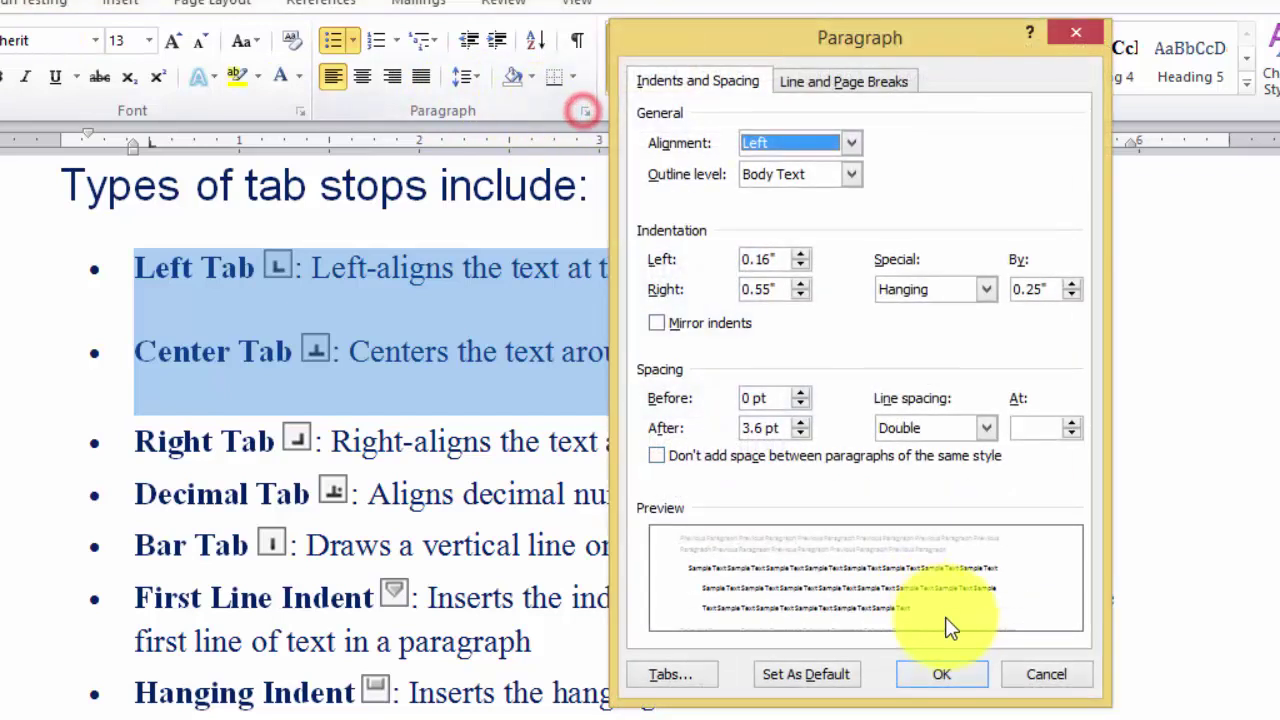
pyautogui.click(986, 429)
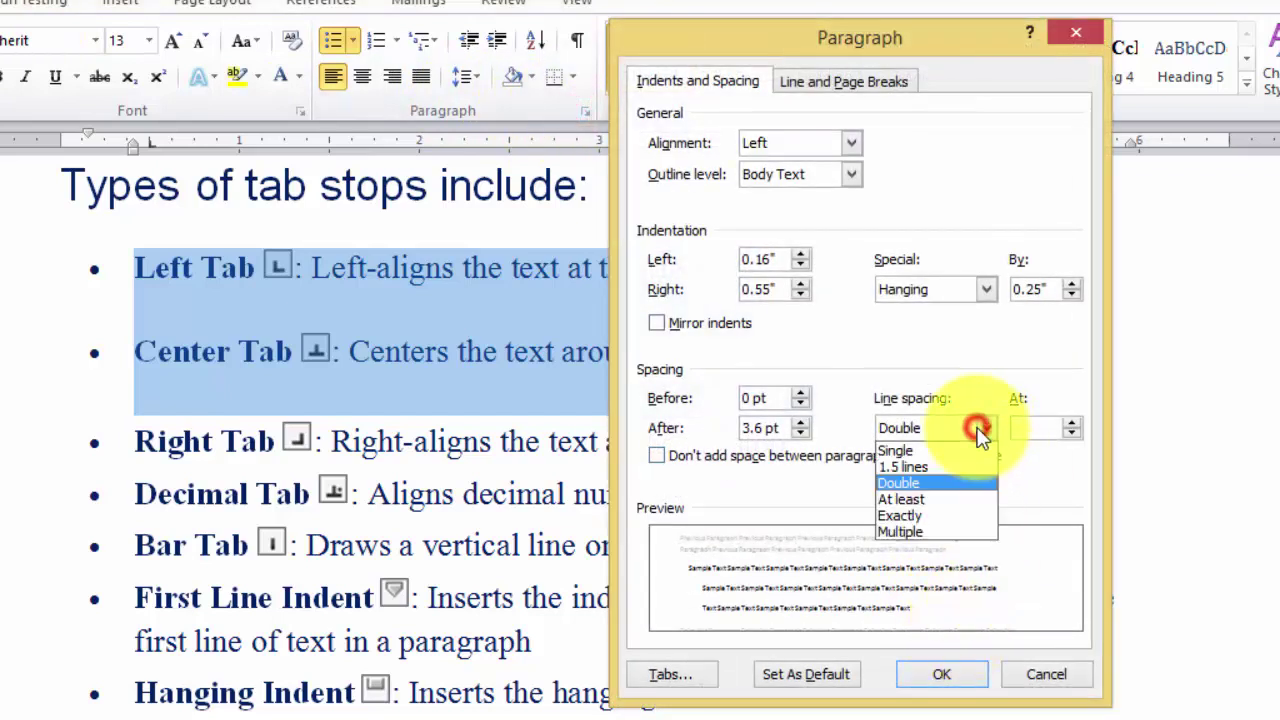
pyautogui.click(926, 533)
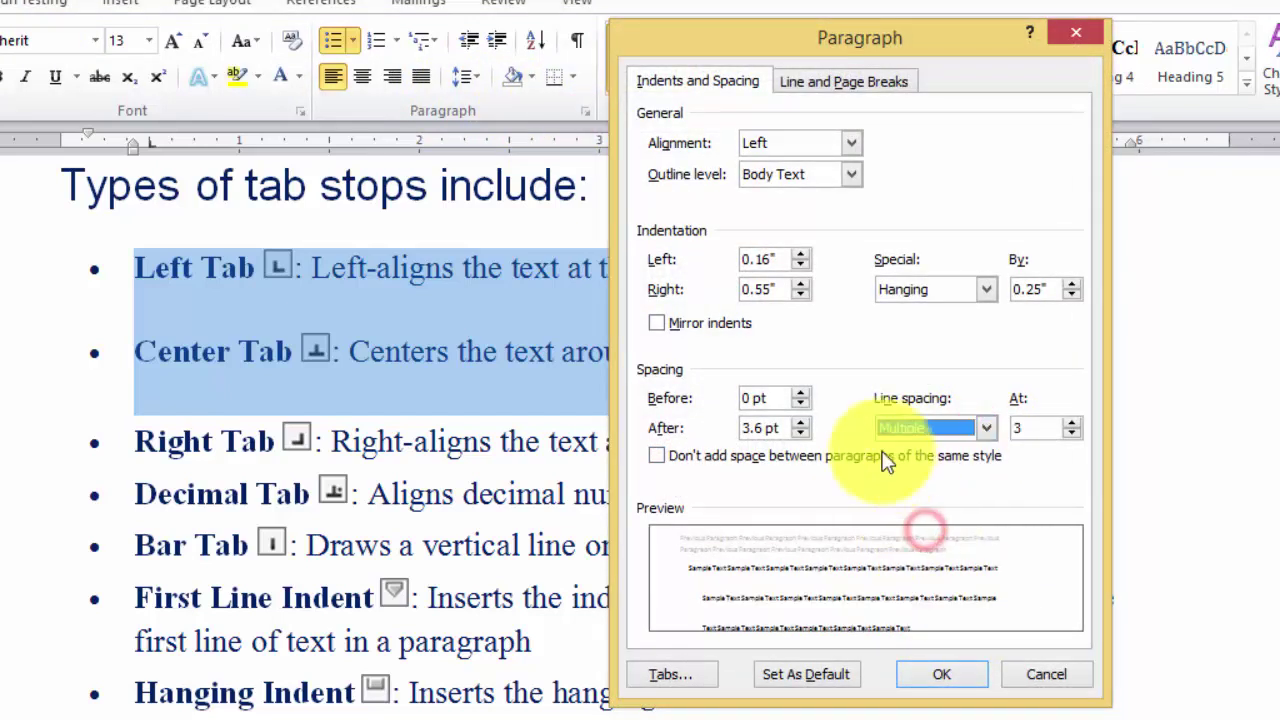
pyautogui.click(945, 675)
pyautogui.click(527, 395)
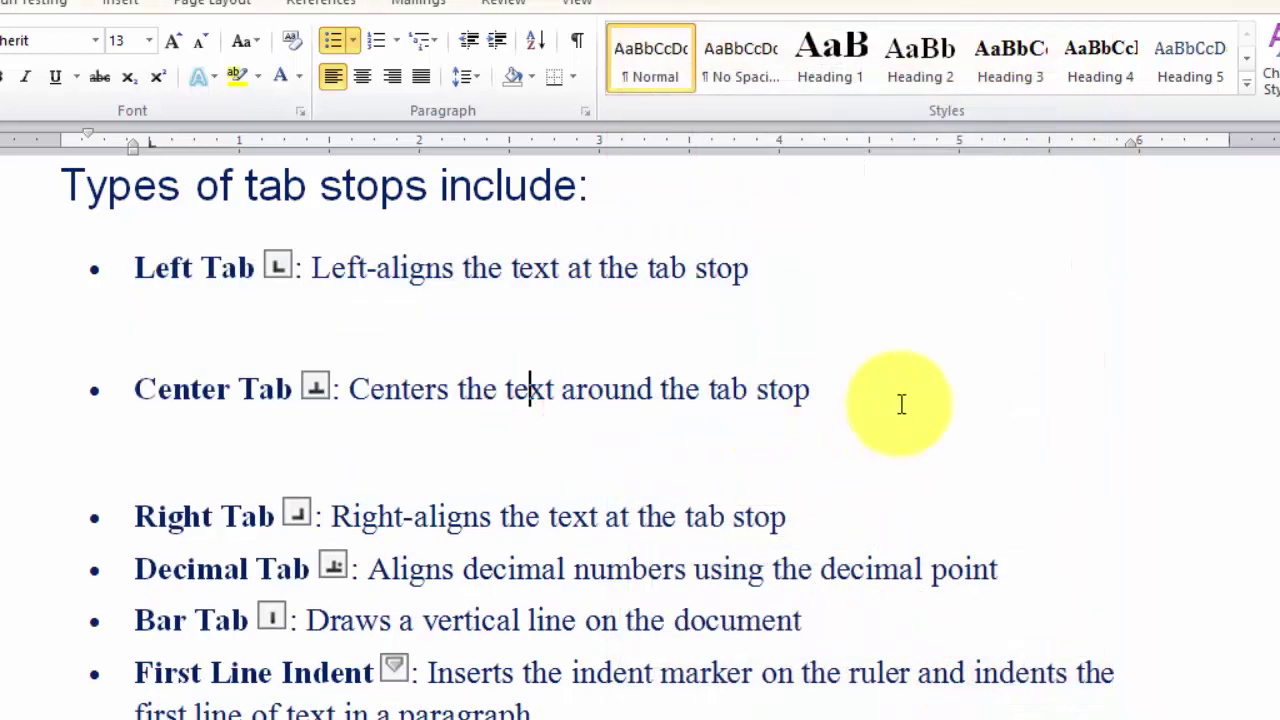
# Delete the two spaced bullet paragraphs, restore them with undo, and reselect both lines.
pyautogui.moveTo(946, 468); pyautogui.dragTo(168, 294)
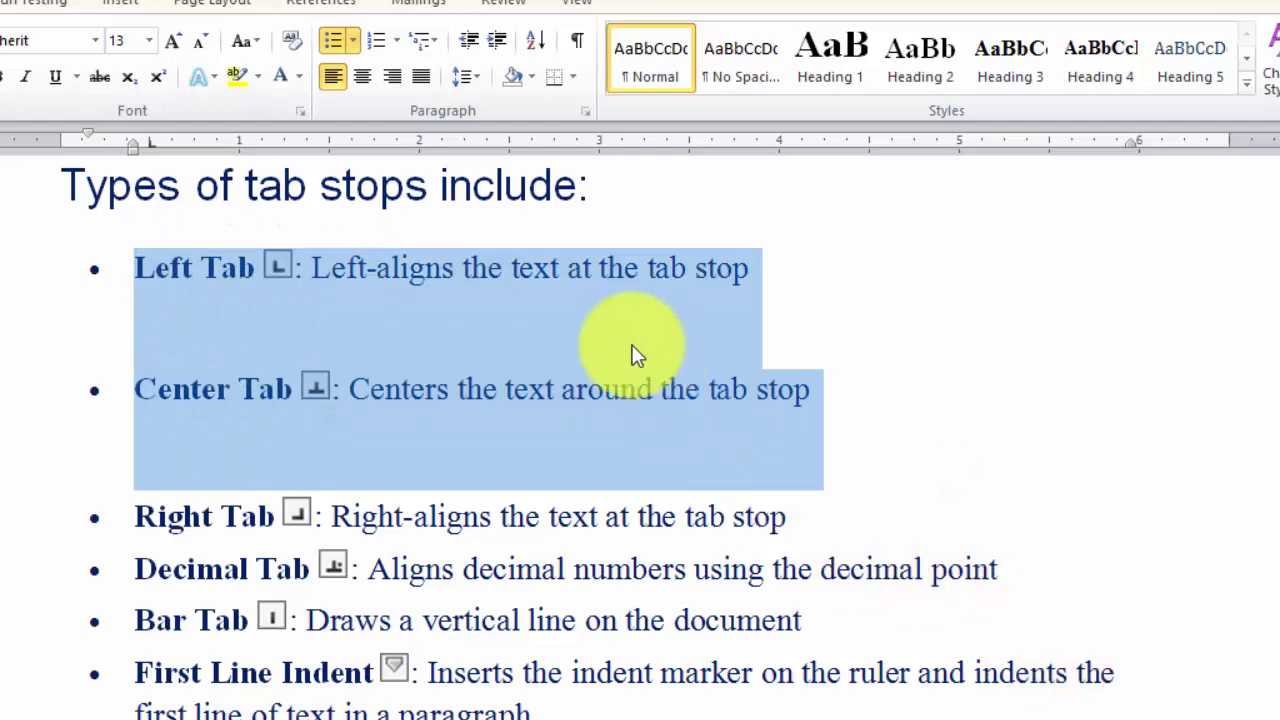
pyautogui.scroll(-3, 649, 378)
pyautogui.scroll(3, 654, 378)
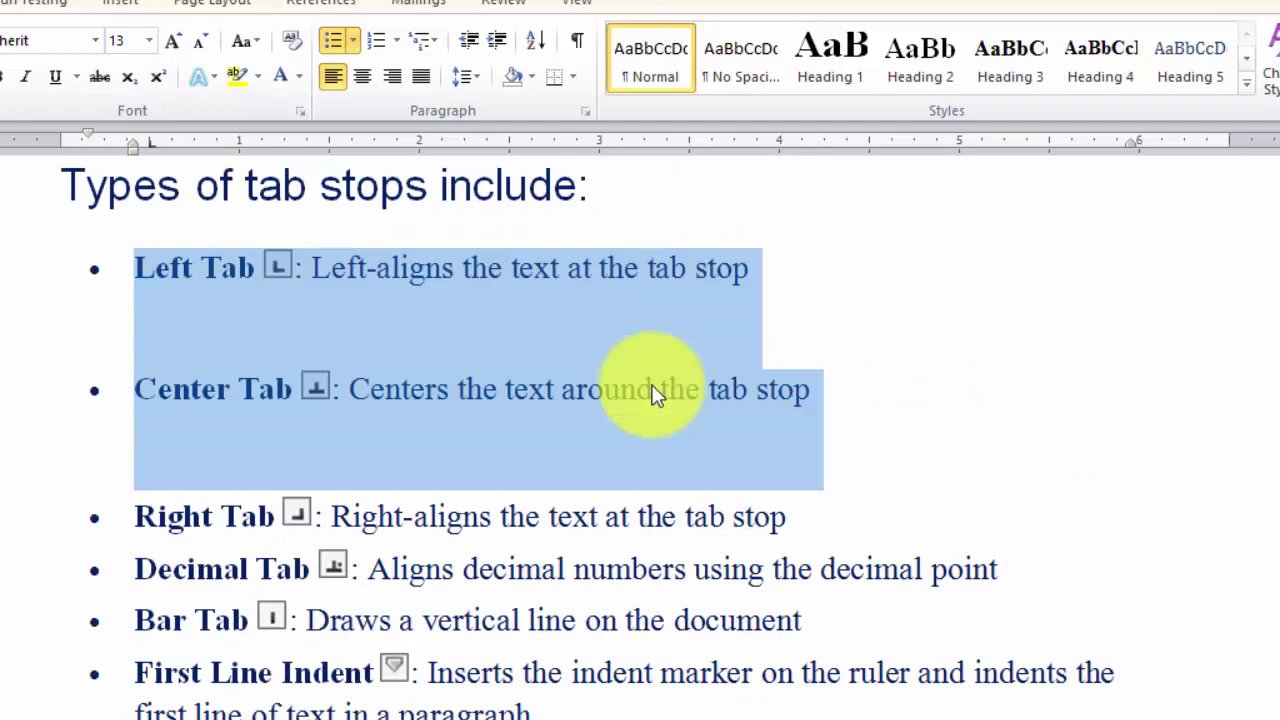
pyautogui.scroll(2, 650, 392)
pyautogui.scroll(-1, 608, 334)
pyautogui.scroll(-2, 614, 343)
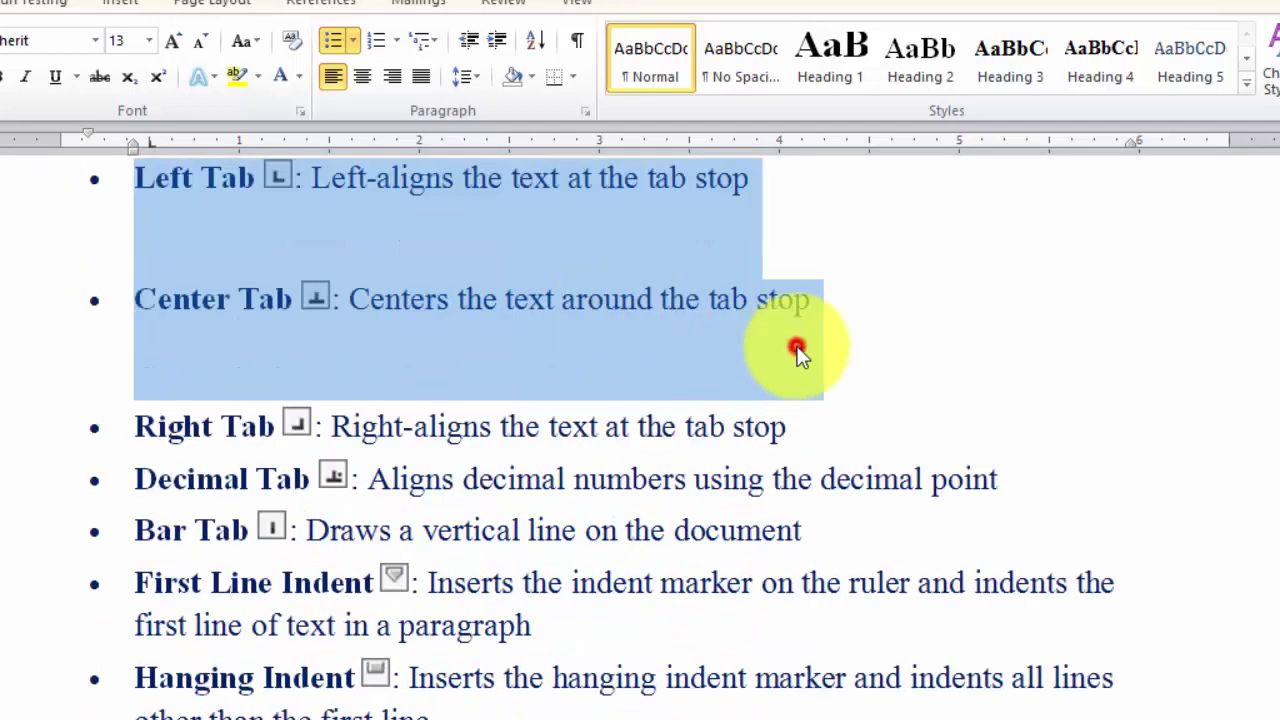
pyautogui.press('Delete')
pyautogui.hotkey('ctrl', 'z')
pyautogui.scroll(1, 977, 374)
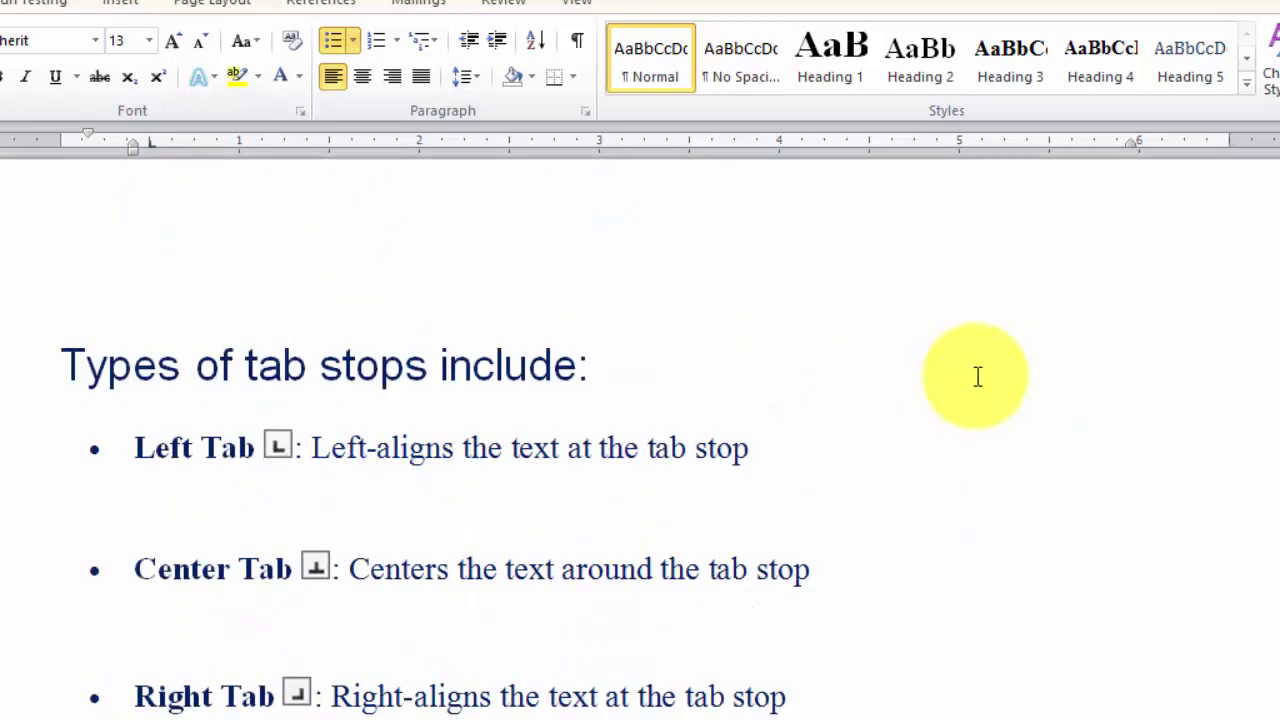
pyautogui.scroll(-2, 974, 380)
pyautogui.click(740, 420)
pyautogui.click(609, 315)
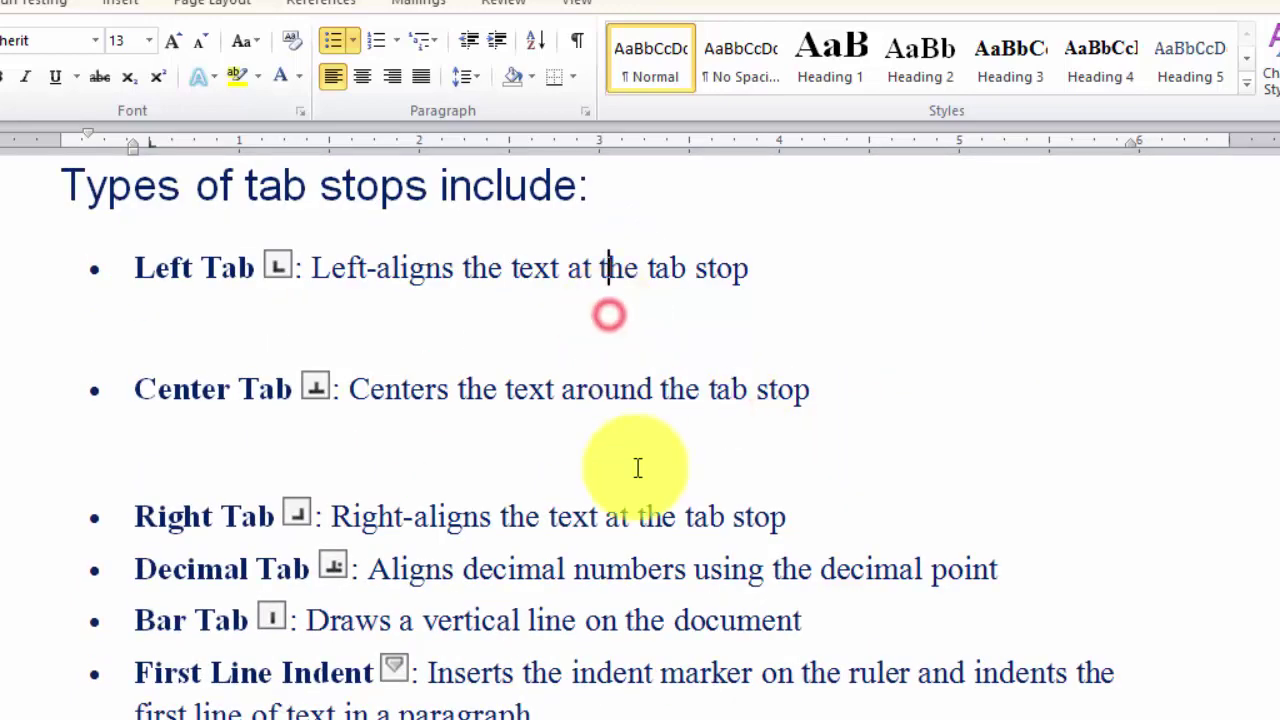
pyautogui.click(630, 672)
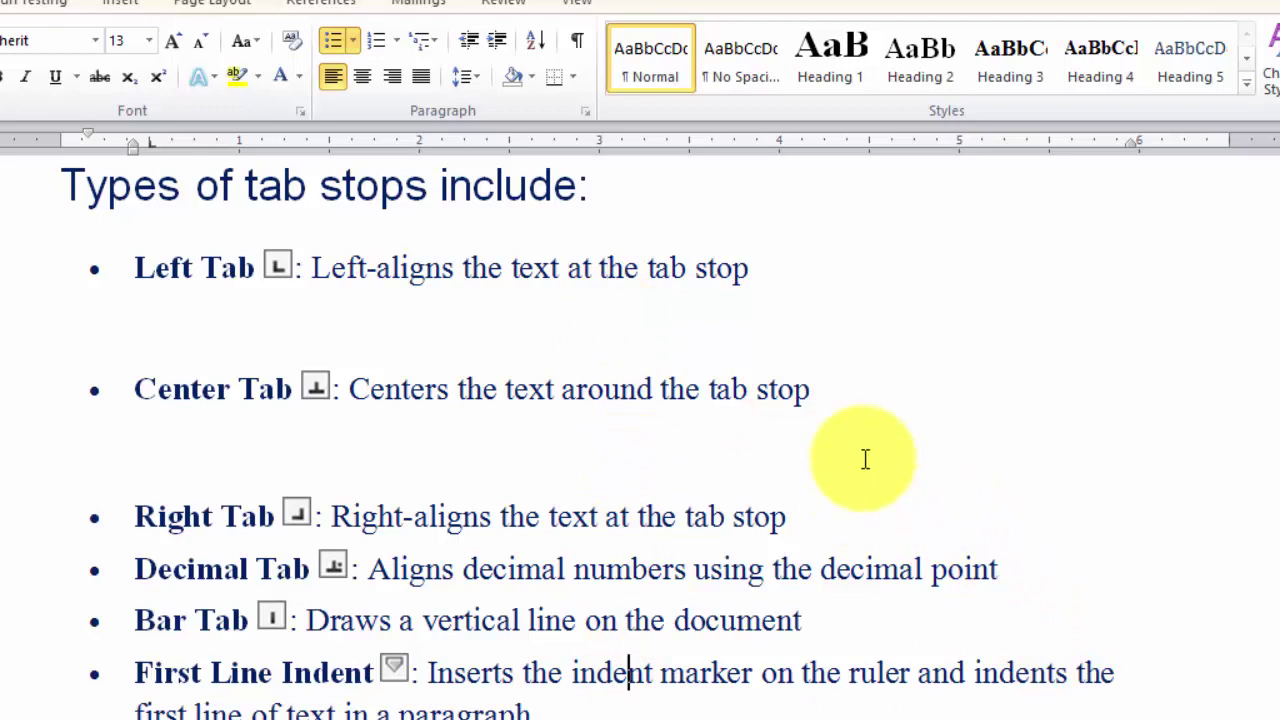
pyautogui.moveTo(868, 468)
pyautogui.mouseDown()
pyautogui.moveTo(226, 245)
pyautogui.moveTo(170, 266)
pyautogui.mouseUp()
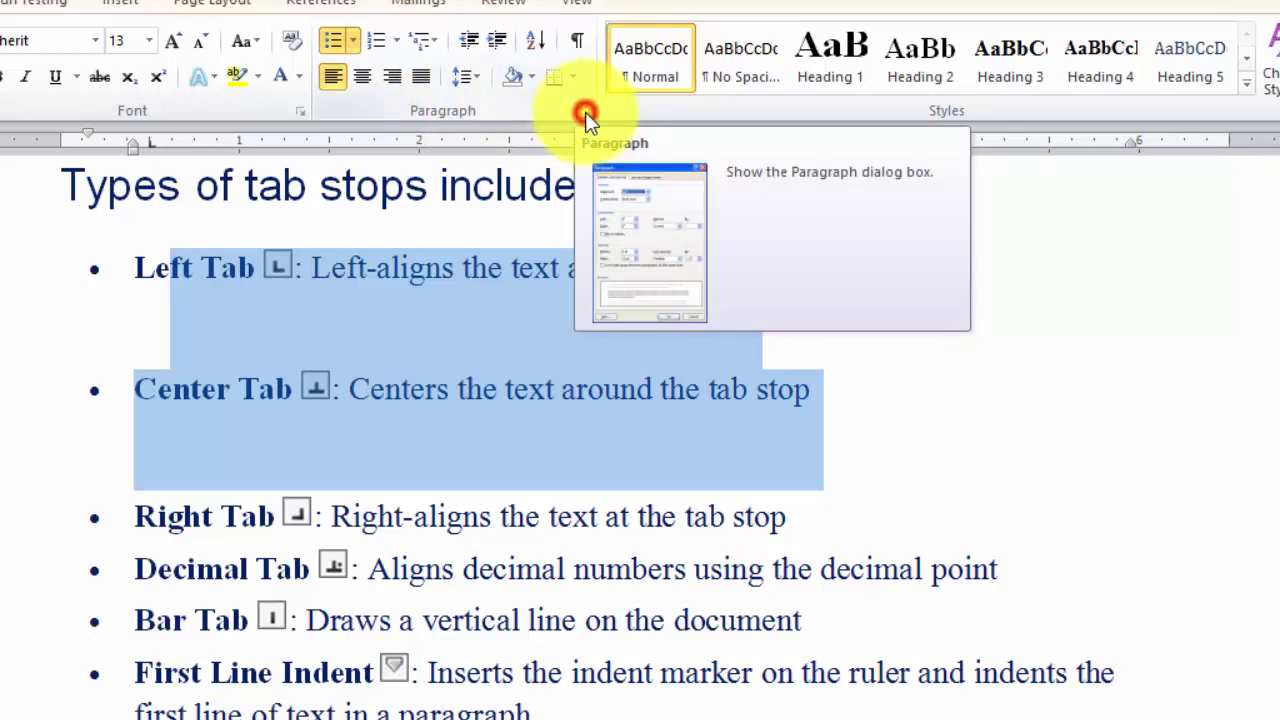
# Set the Left Tab and Center Tab bullets' line spacing to At least 12 pt.
pyautogui.click(586, 114)
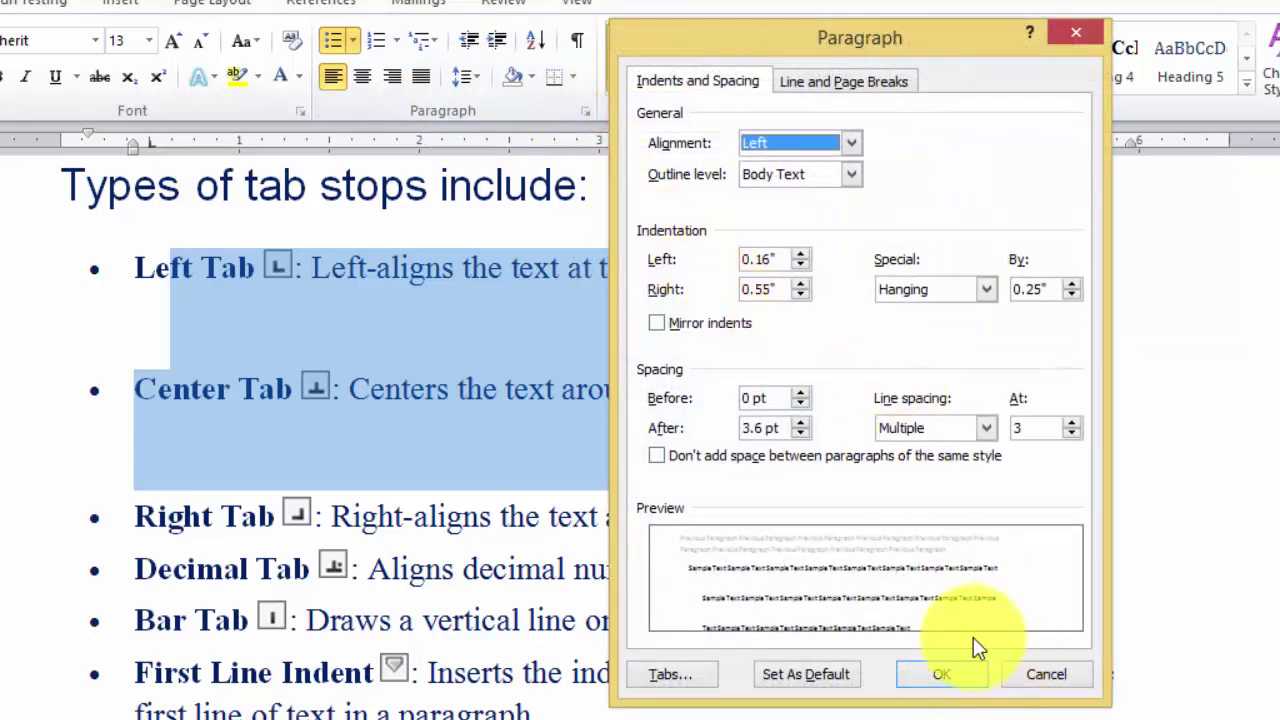
pyautogui.click(986, 429)
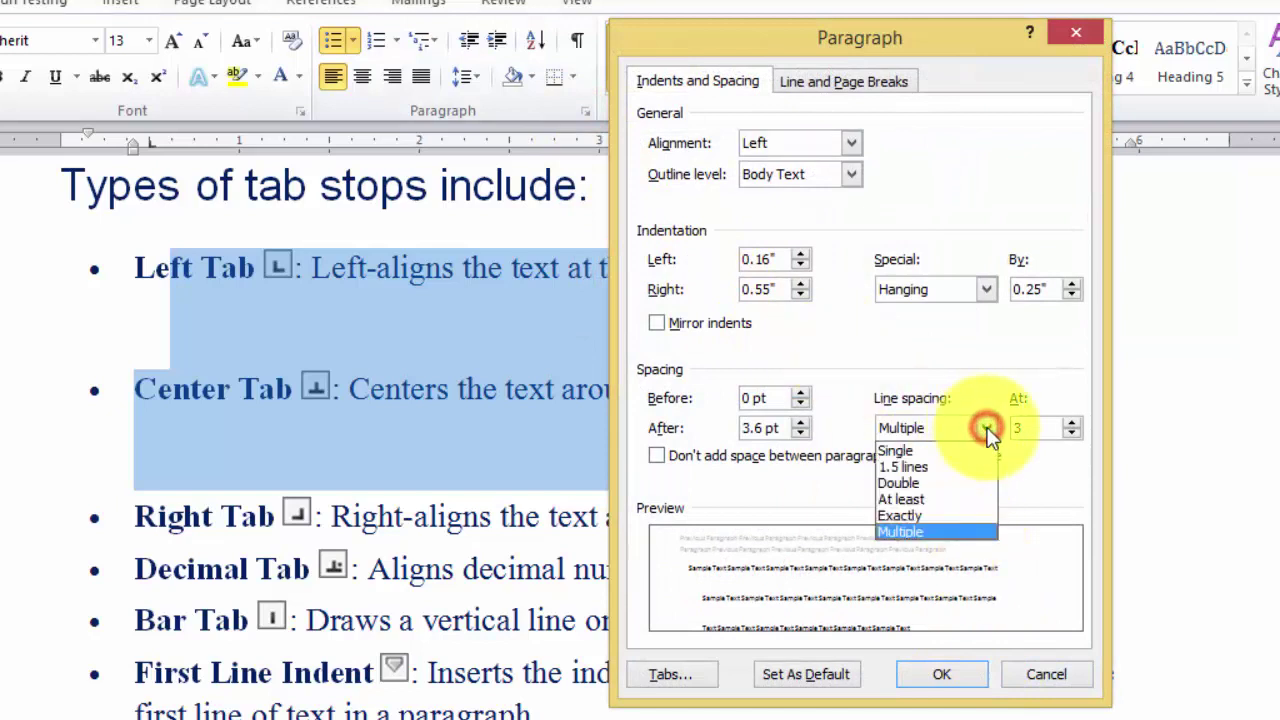
pyautogui.click(926, 500)
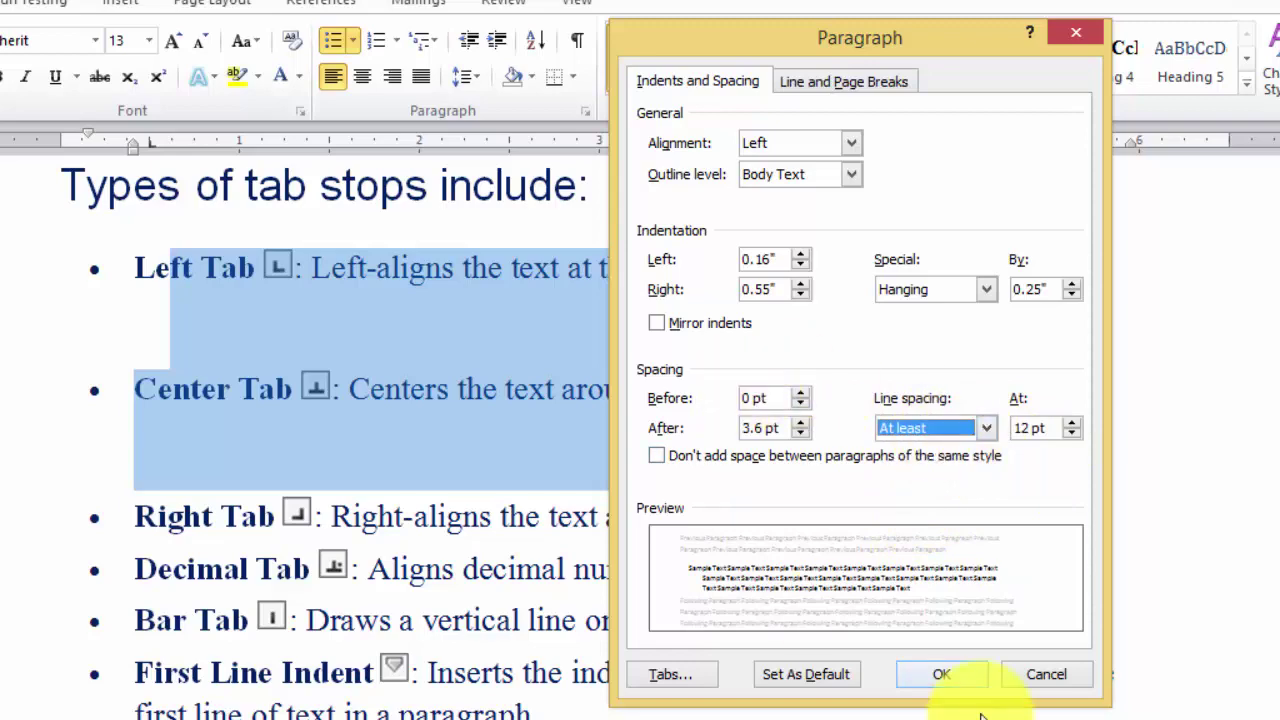
pyautogui.click(941, 674)
pyautogui.click(541, 367)
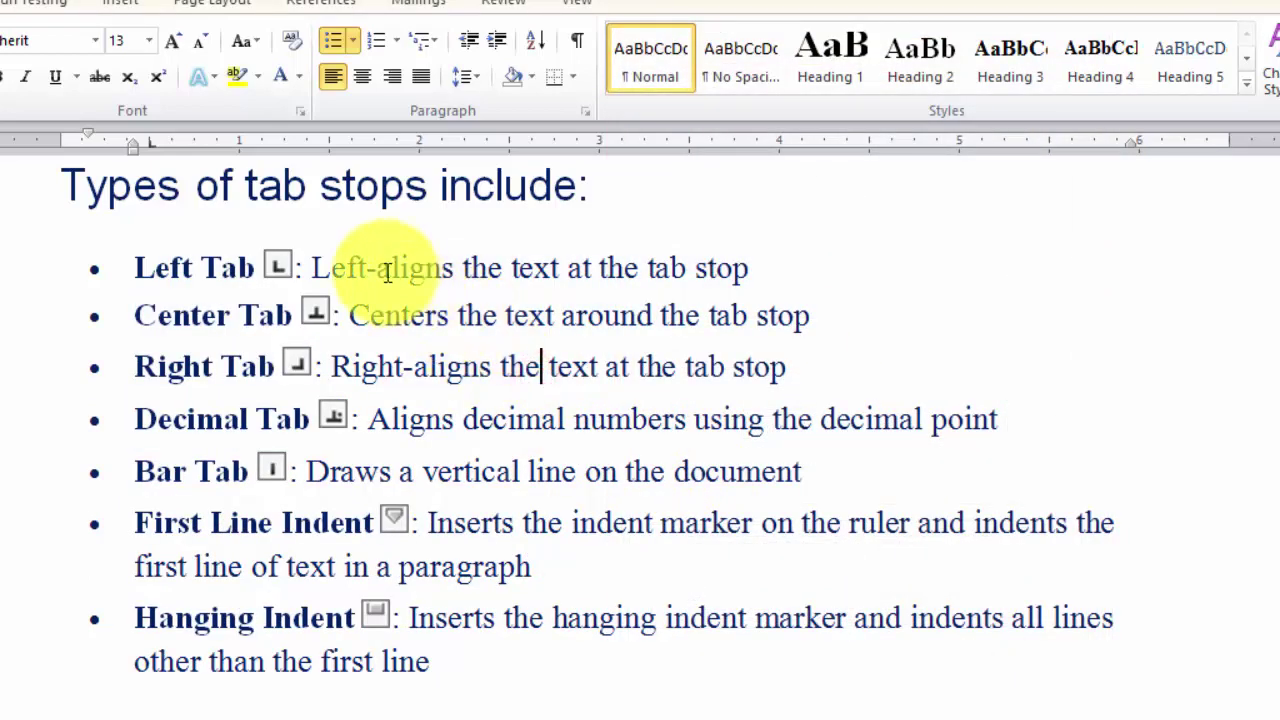
# Scroll through the bullet list to check that the spacing is now even.
pyautogui.moveTo(387, 268); pyautogui.dragTo(729, 488)
pyautogui.click(686, 560)
pyautogui.scroll(-3, 738, 613)
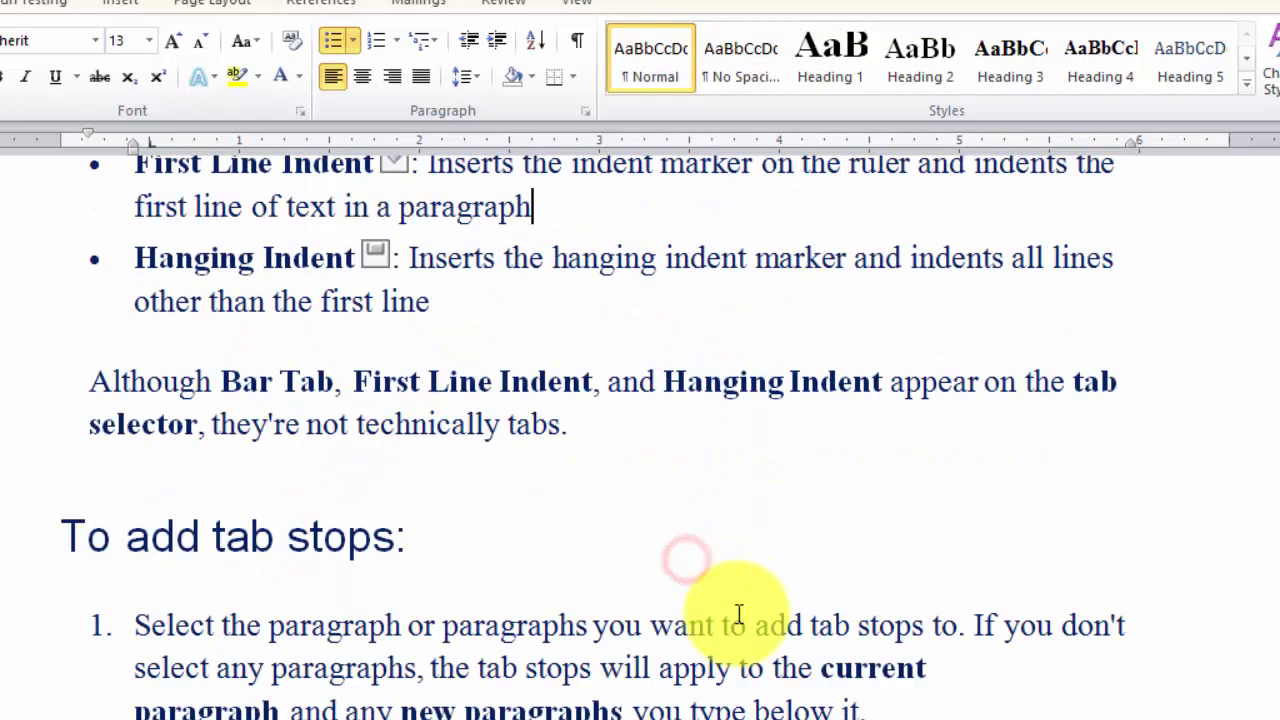
pyautogui.click(587, 294)
pyautogui.scroll(1, 598, 355)
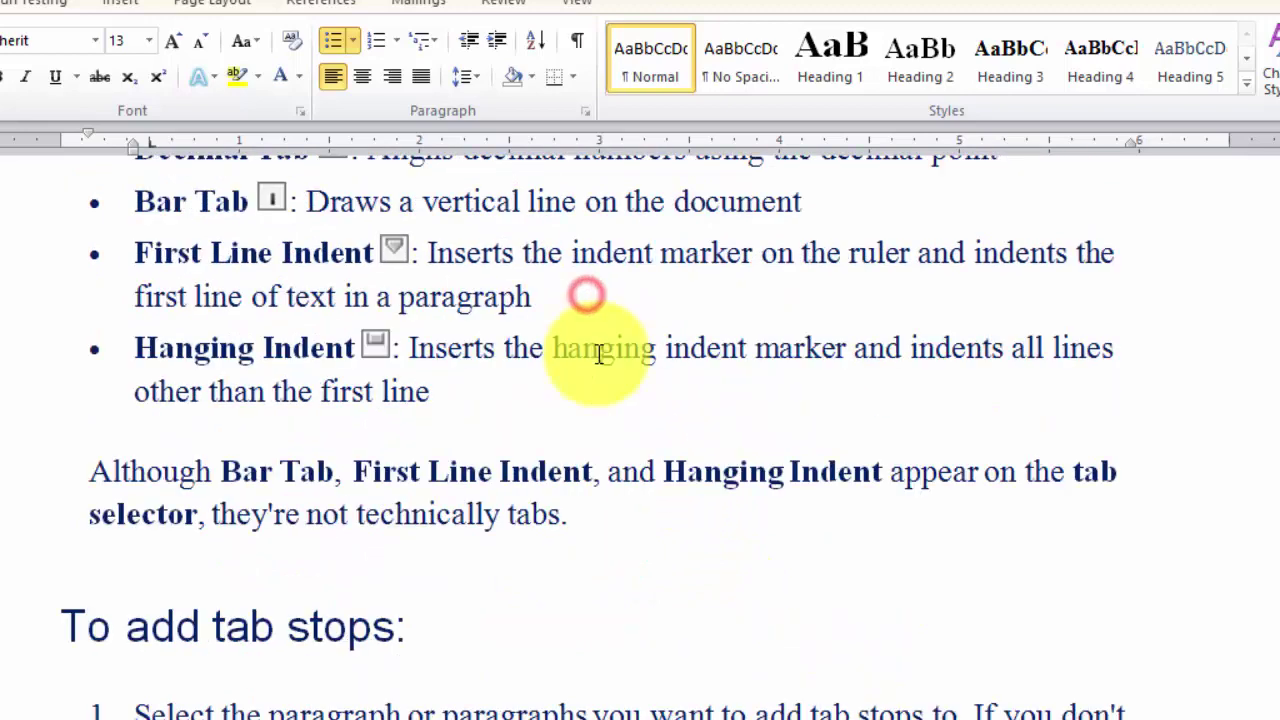
pyautogui.scroll(2, 598, 355)
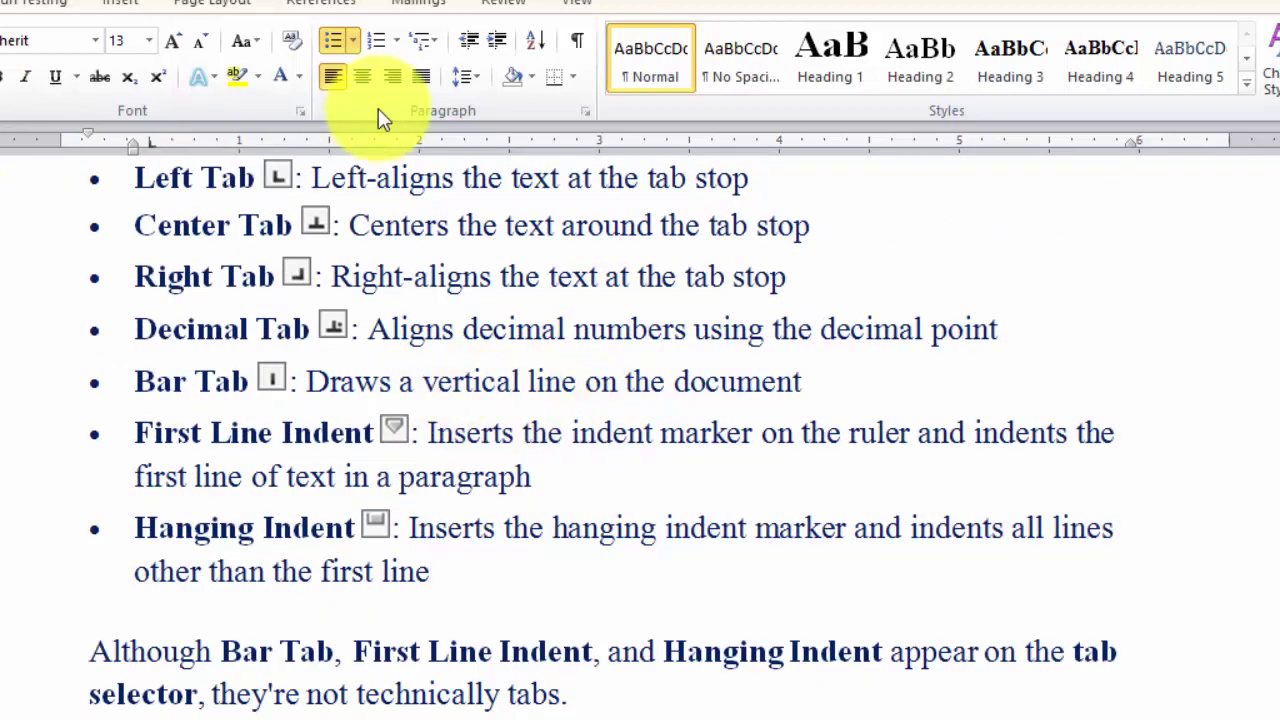
pyautogui.click(581, 112)
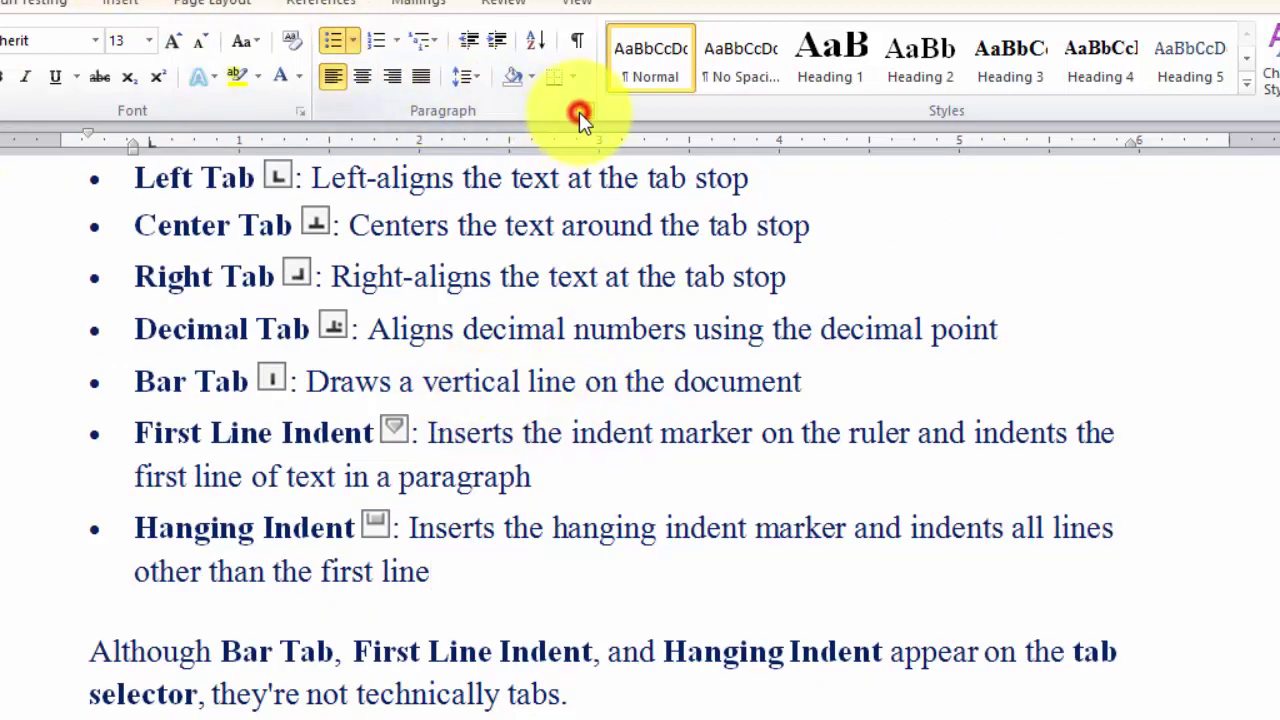
pyautogui.moveTo(812, 55); pyautogui.dragTo(907, 63)
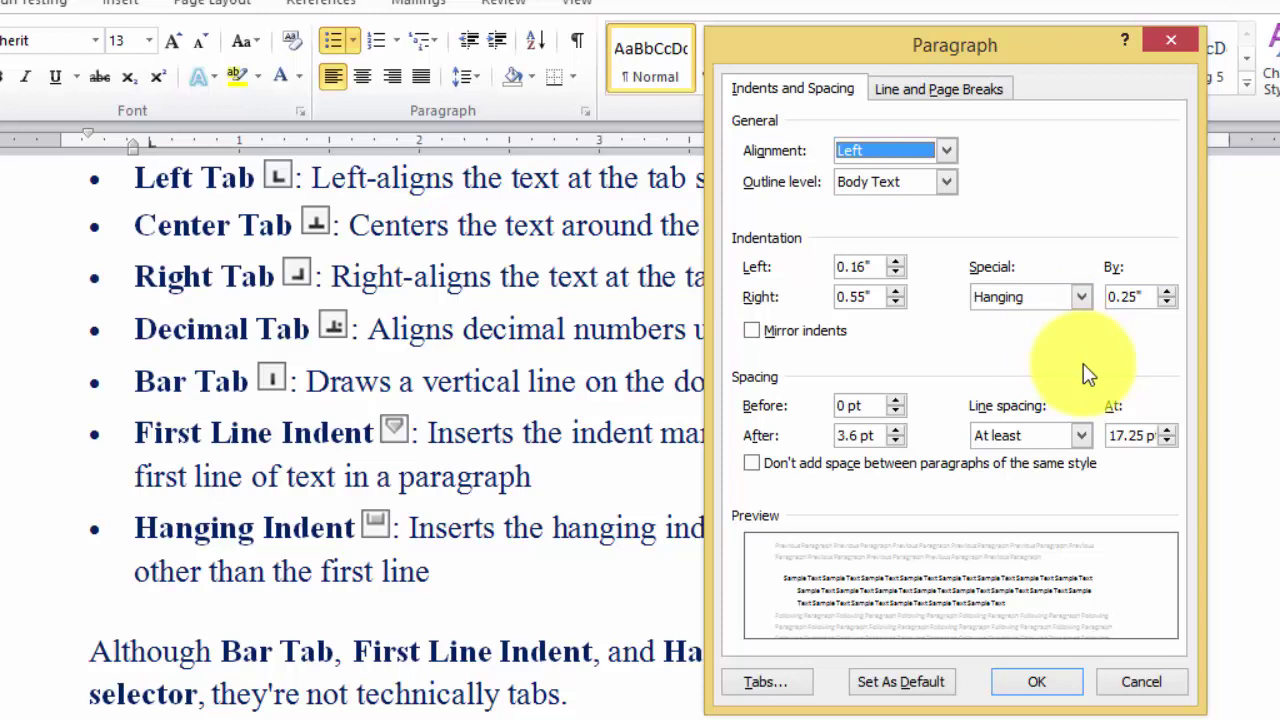
pyautogui.moveTo(908, 42); pyautogui.dragTo(930, 46)
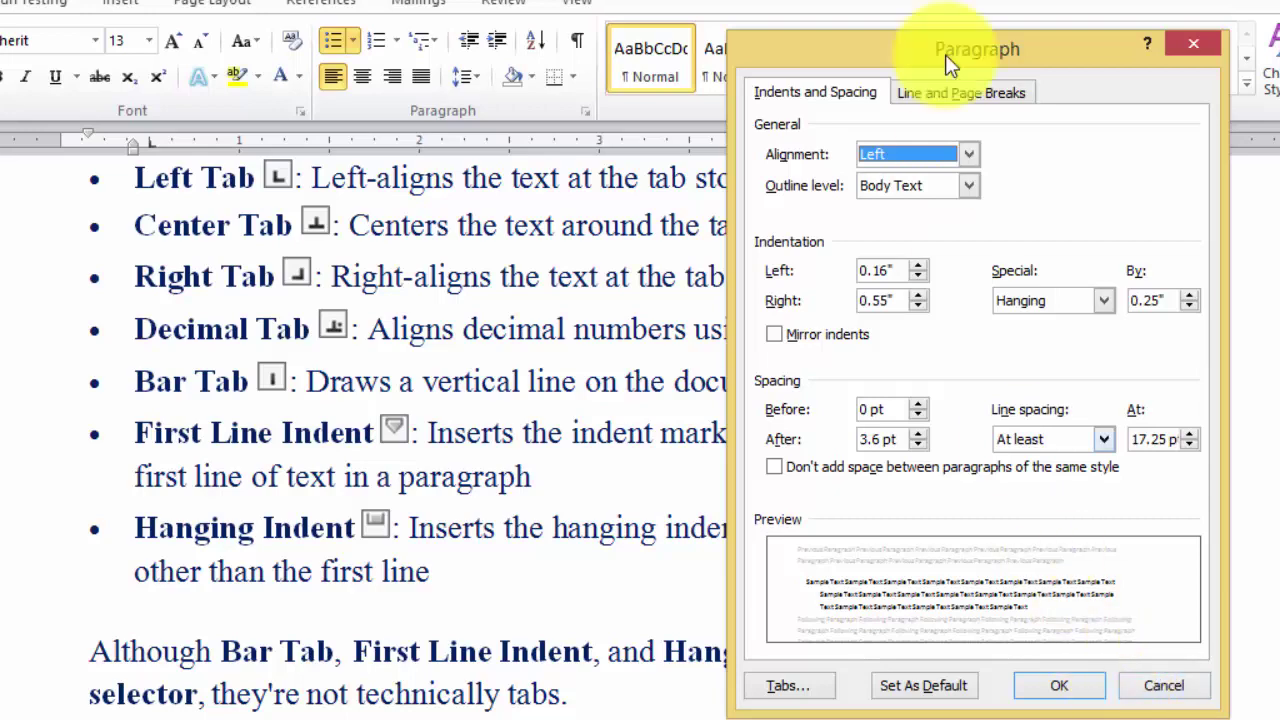
pyautogui.moveTo(877, 46); pyautogui.dragTo(795, 29)
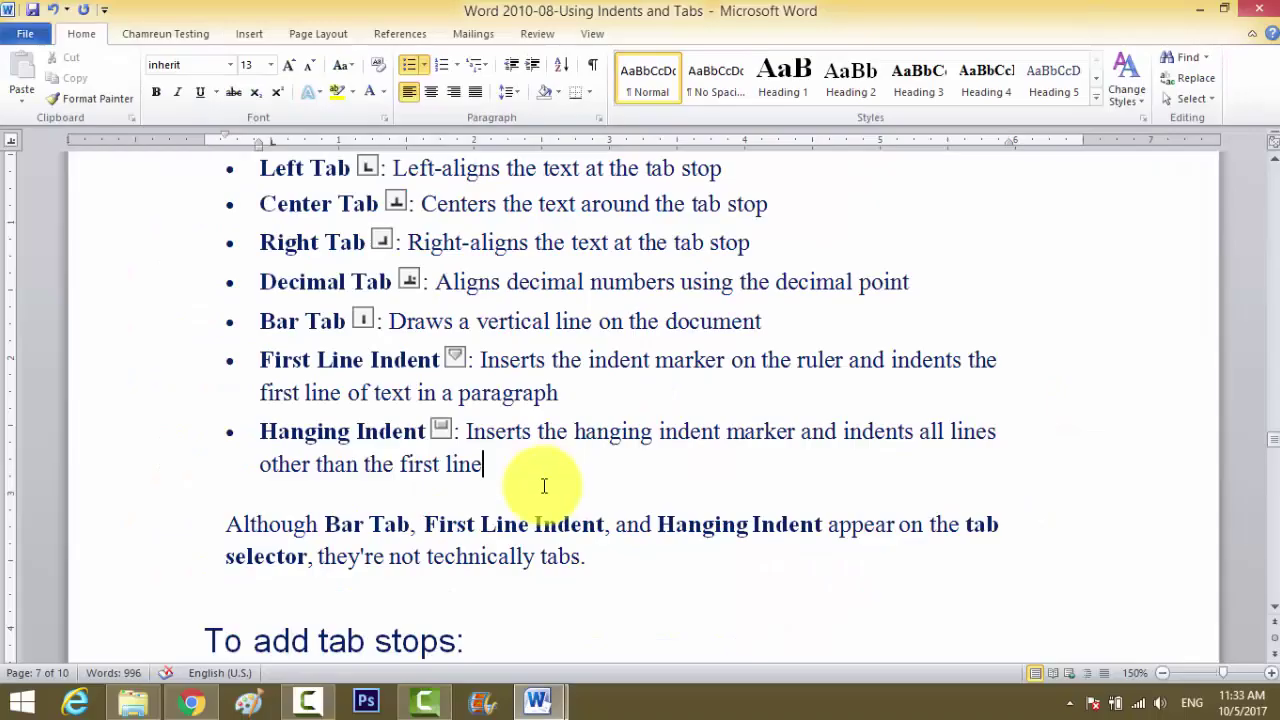
pyautogui.scroll(5, 543, 486)
# Cycle the tab selector through the available tab stop types.
pyautogui.scroll(5, 360, 237)
pyautogui.scroll(1, 442, 248)
pyautogui.scroll(3, 442, 248)
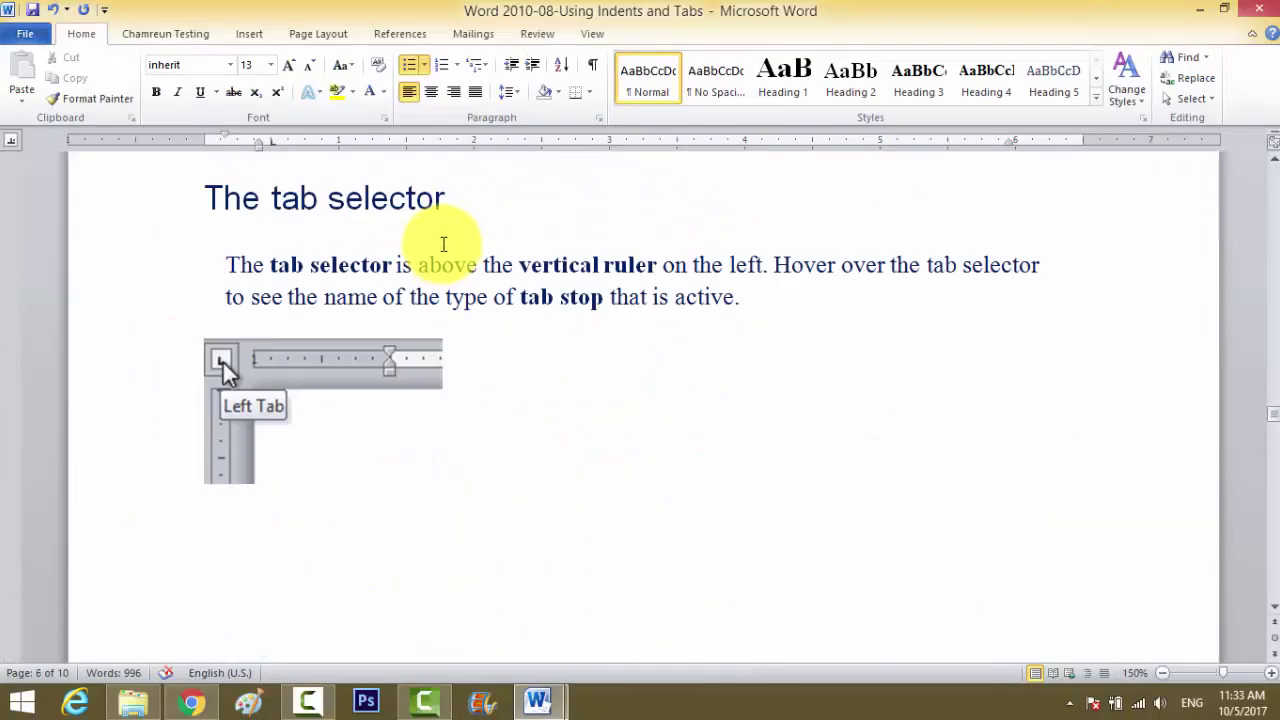
pyautogui.scroll(-2, 440, 245)
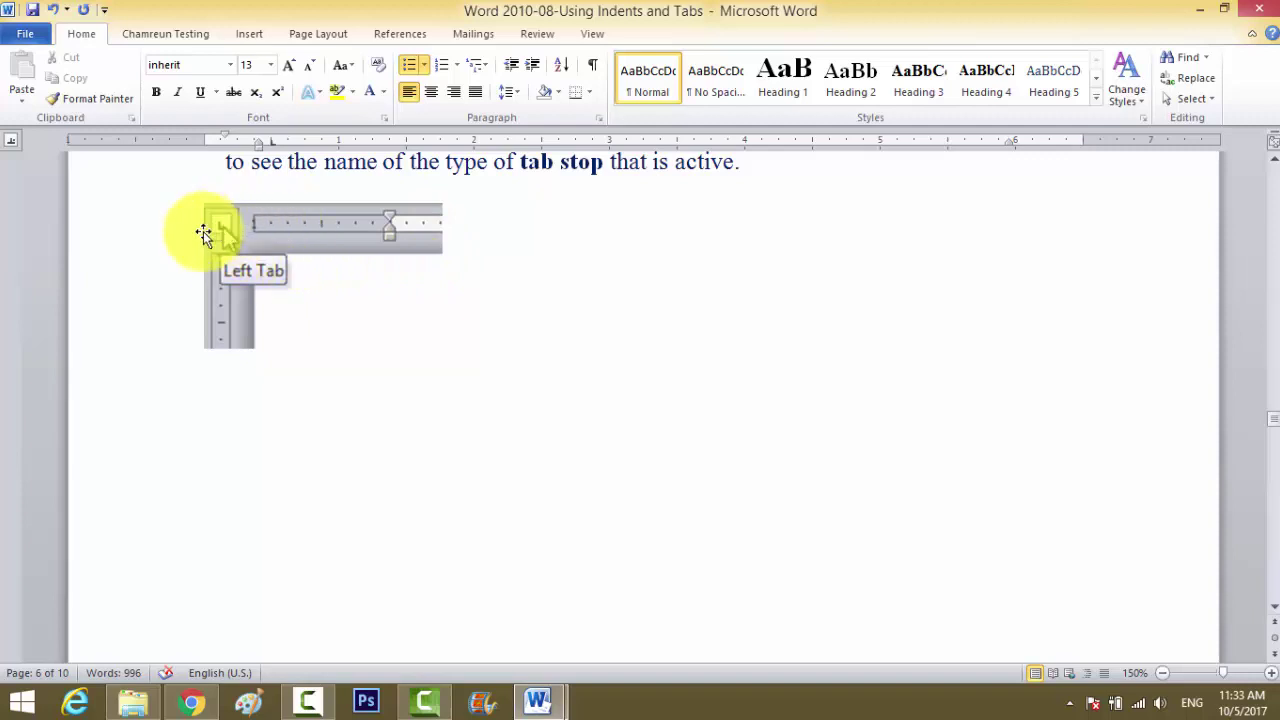
pyautogui.click(13, 143)
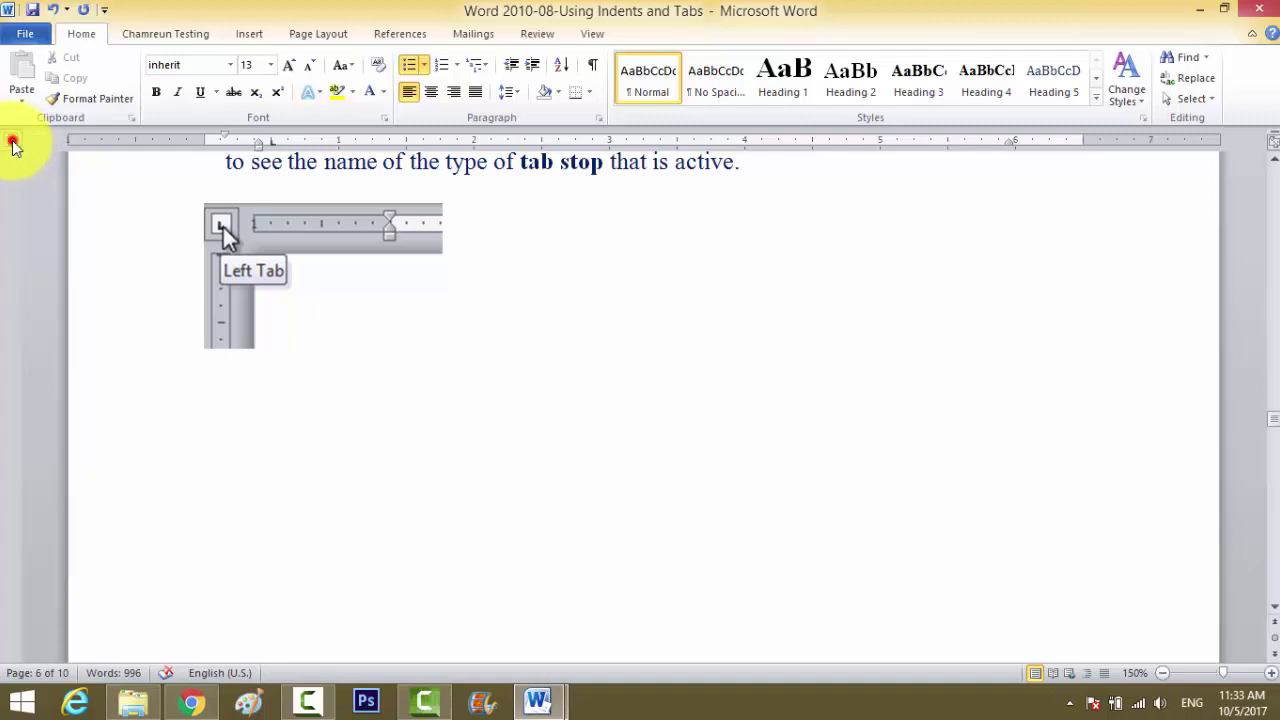
pyautogui.click(13, 145)
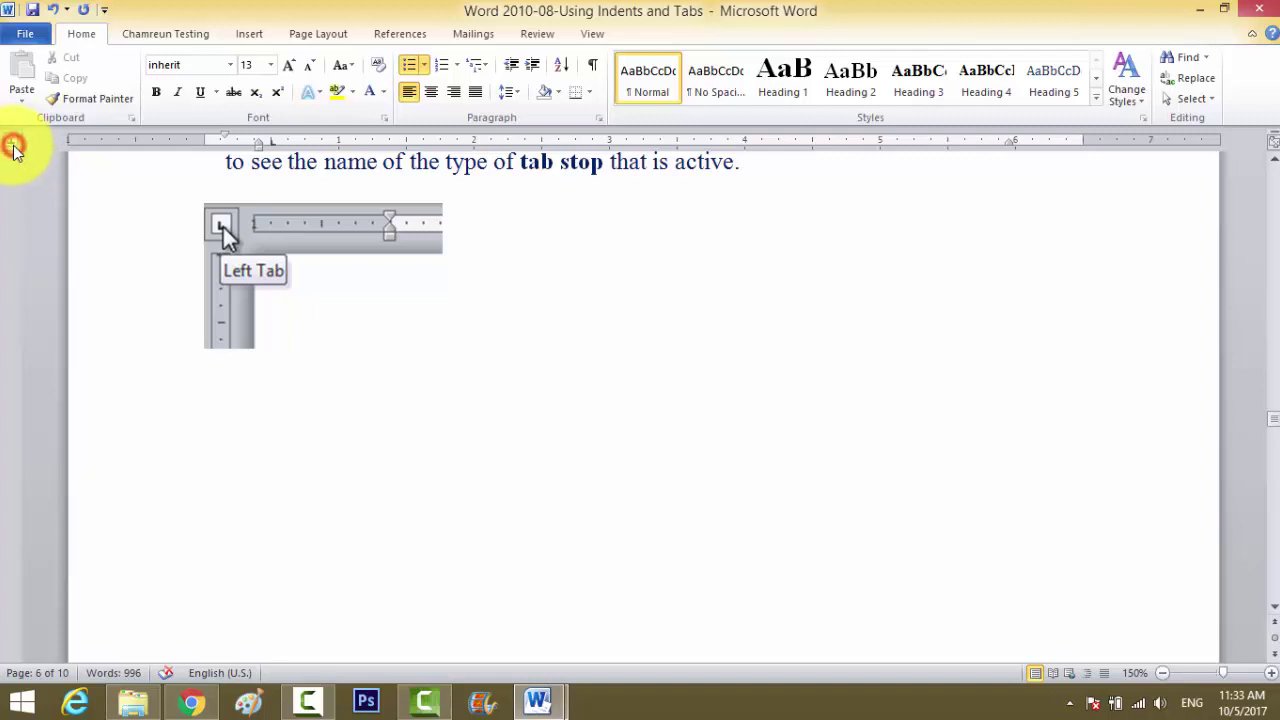
pyautogui.click(13, 145)
pyautogui.click(13, 145)
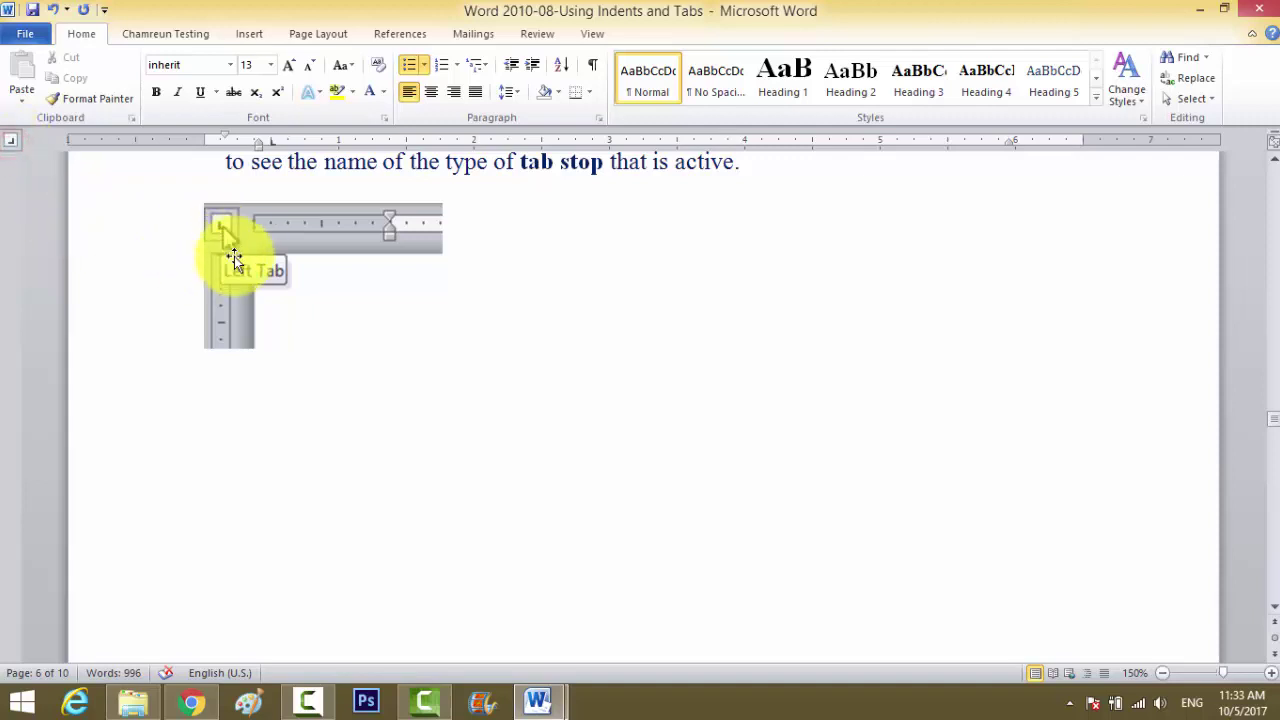
# Add ruler tab stops at 1 inch, about 4 inches and about 5.75 inches.
pyautogui.click(372, 322)
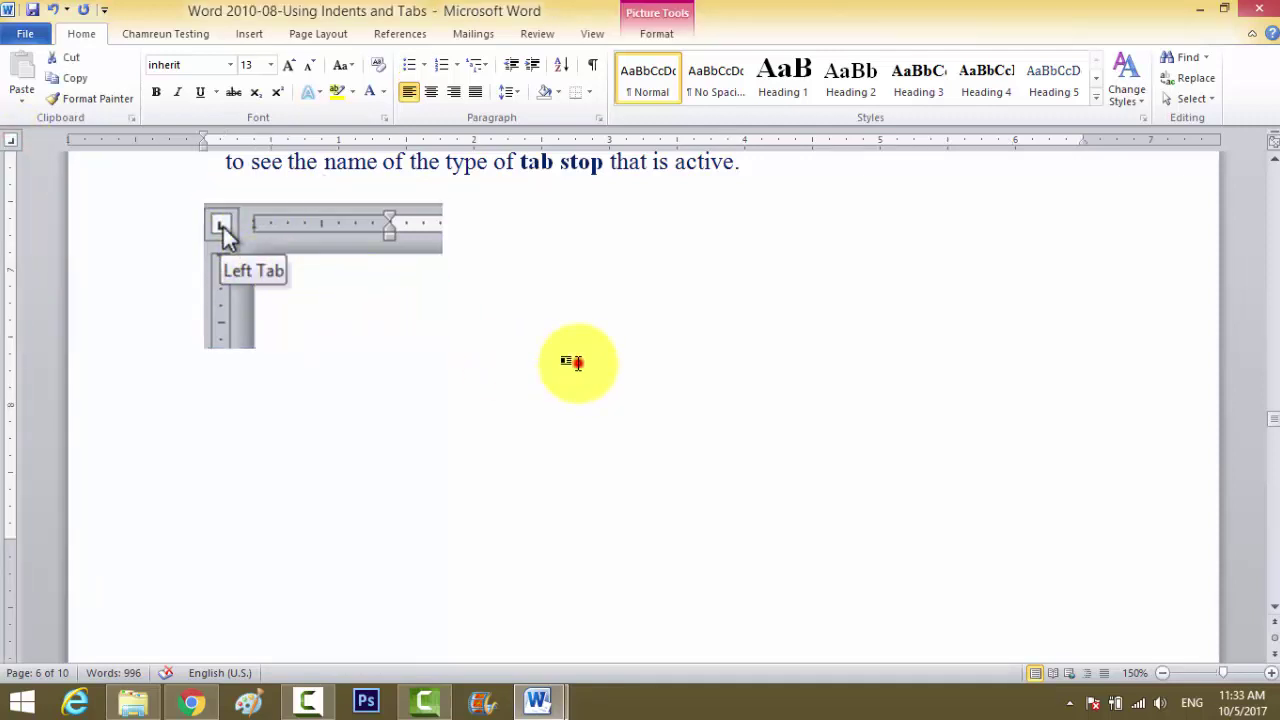
pyautogui.click(577, 364)
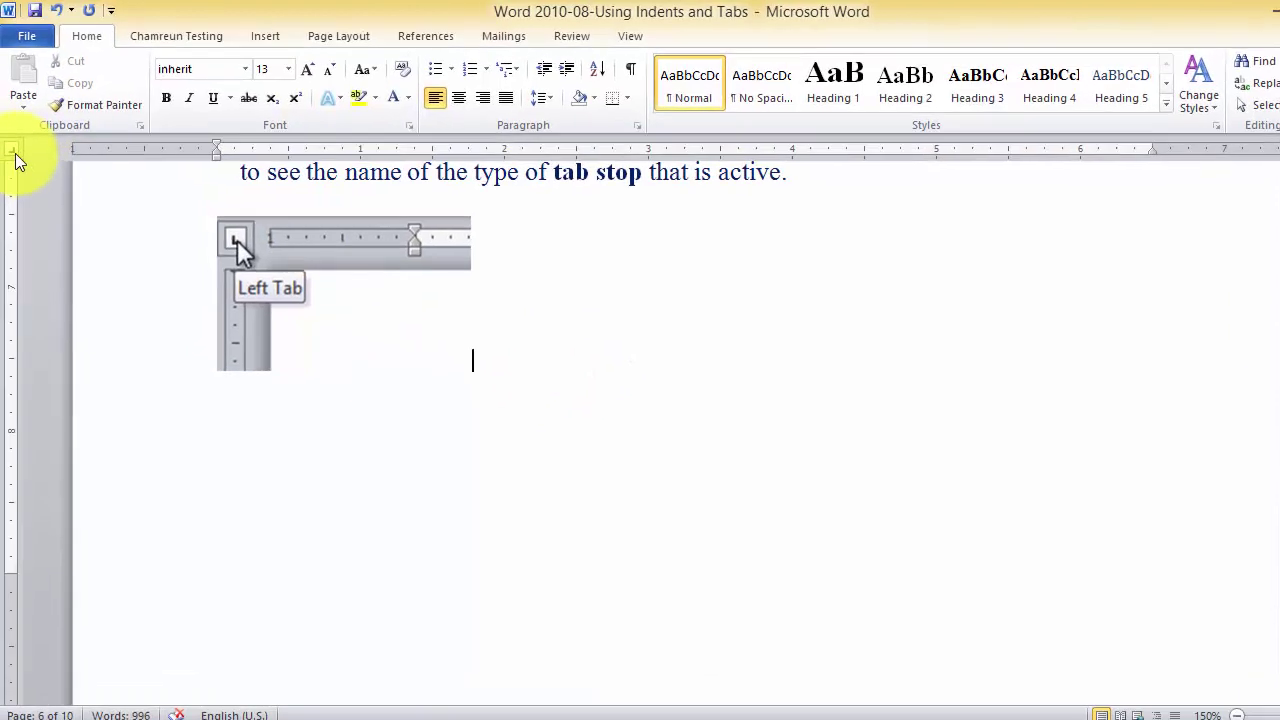
pyautogui.click(13, 145)
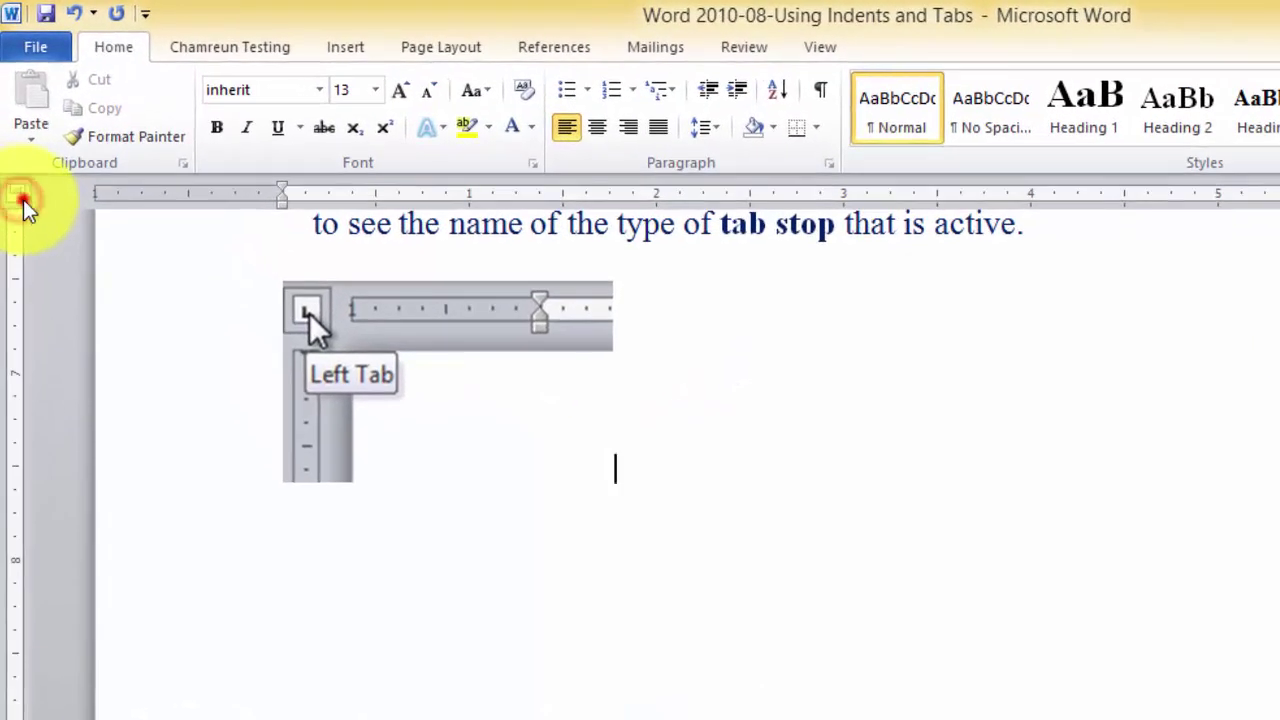
pyautogui.click(469, 194)
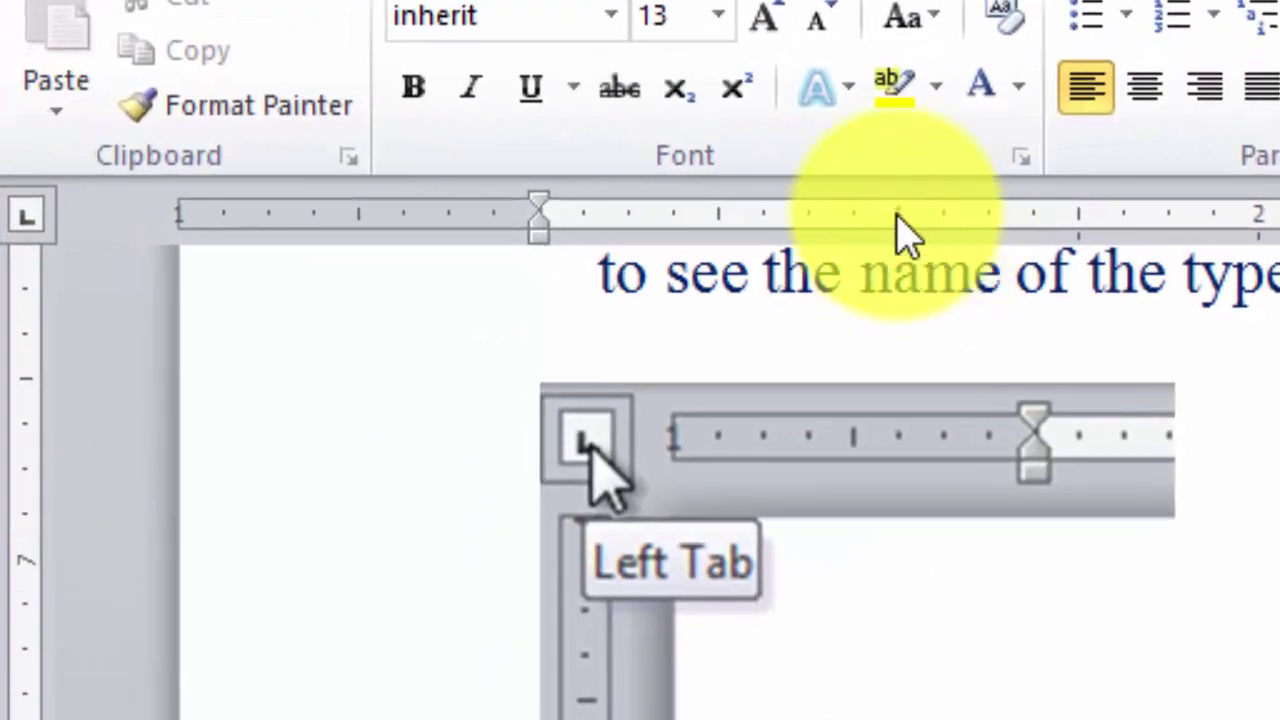
pyautogui.click(24, 218)
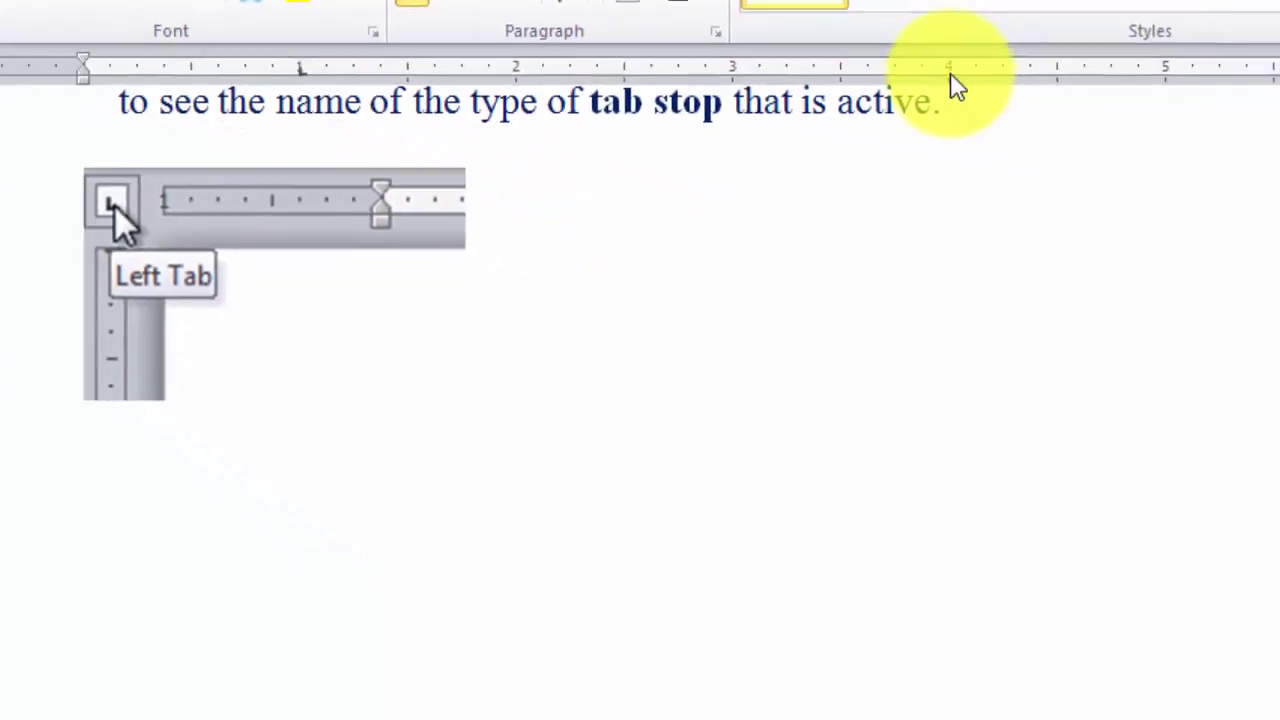
pyautogui.click(790, 44)
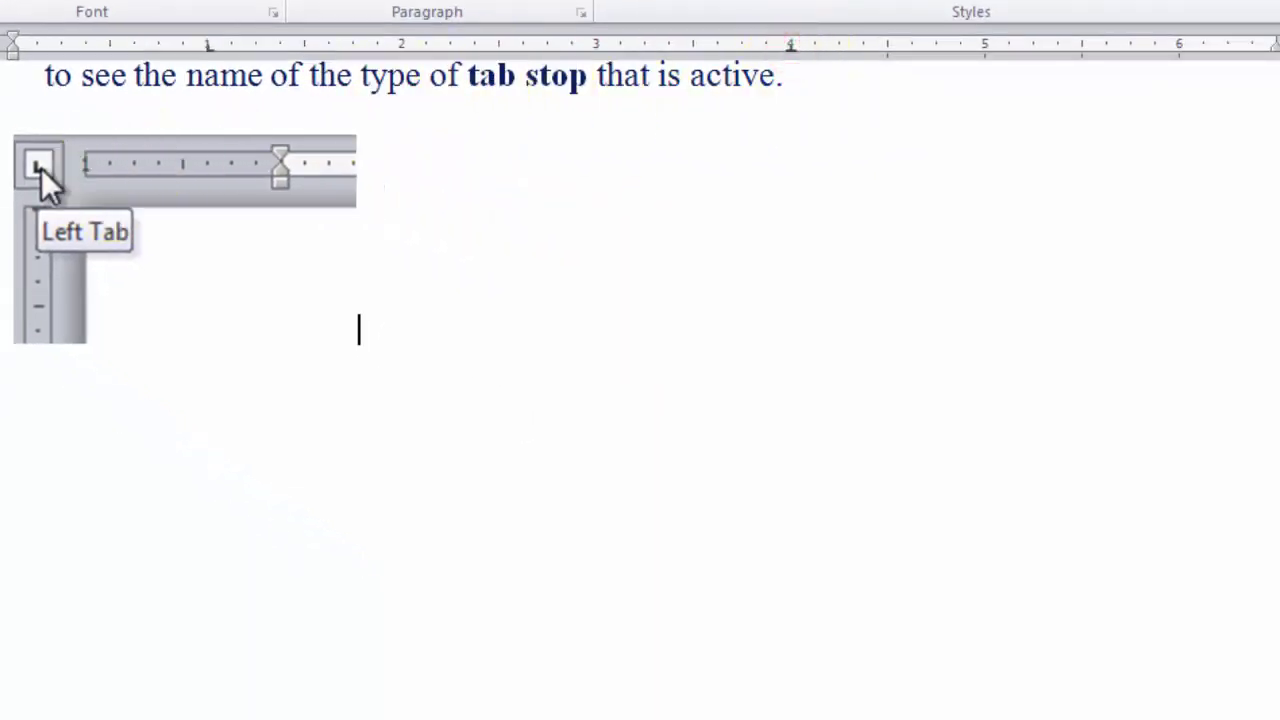
pyautogui.click(1179, 44)
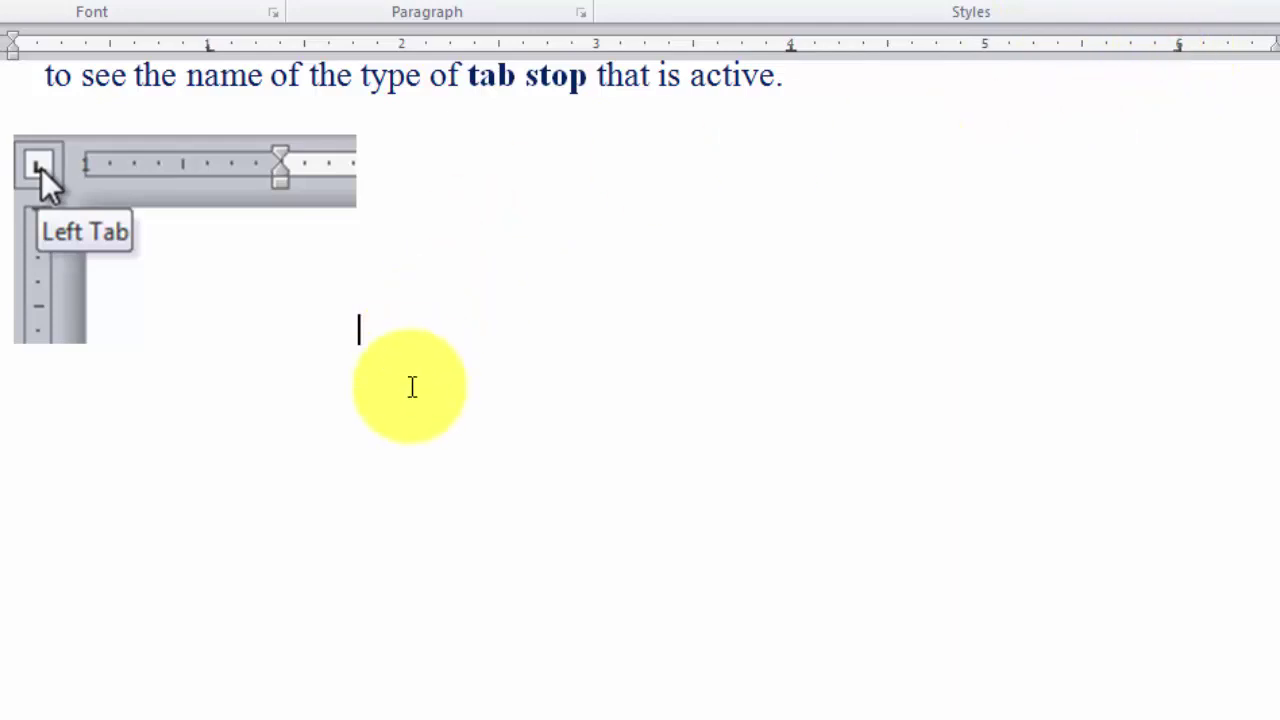
# Type asdsdss, dfdf and fgfgfgffgf into the tab-stop columns of the first demo line.
pyautogui.write('asdsds')
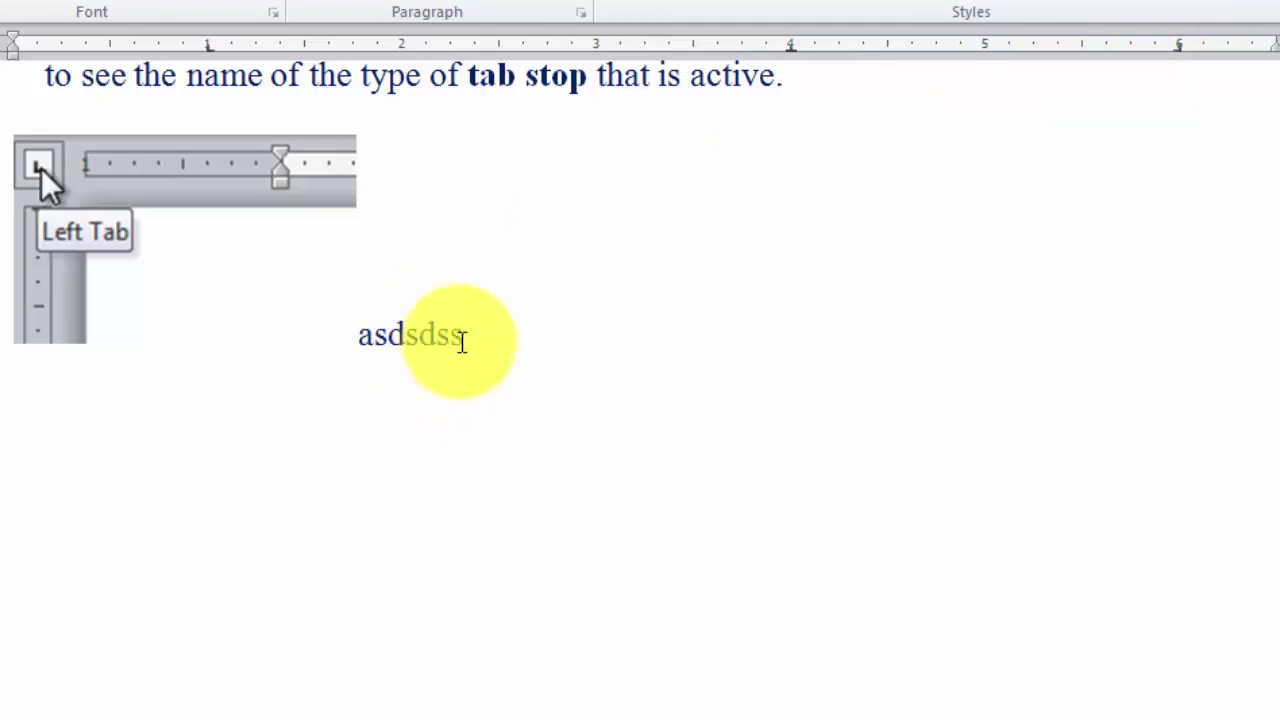
pyautogui.write('s')
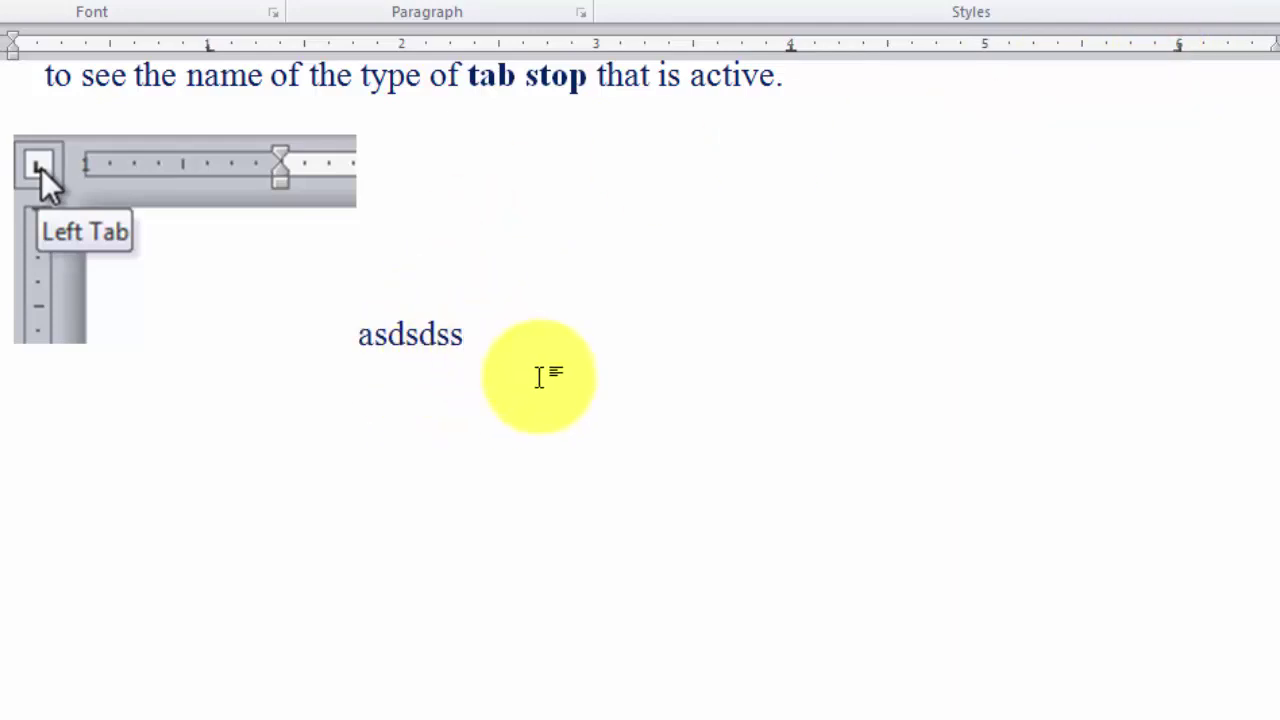
pyautogui.press('Tab')
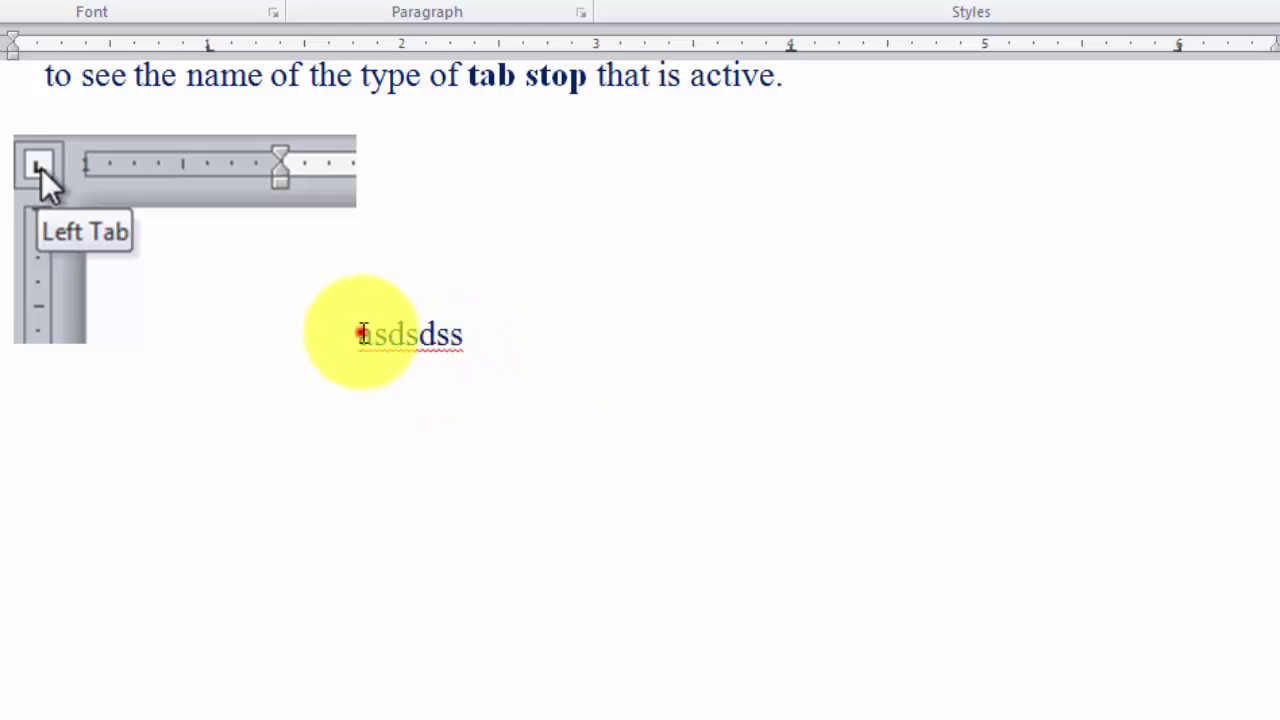
pyautogui.click(359, 334)
pyautogui.press('Tab')
pyautogui.press('Tab')
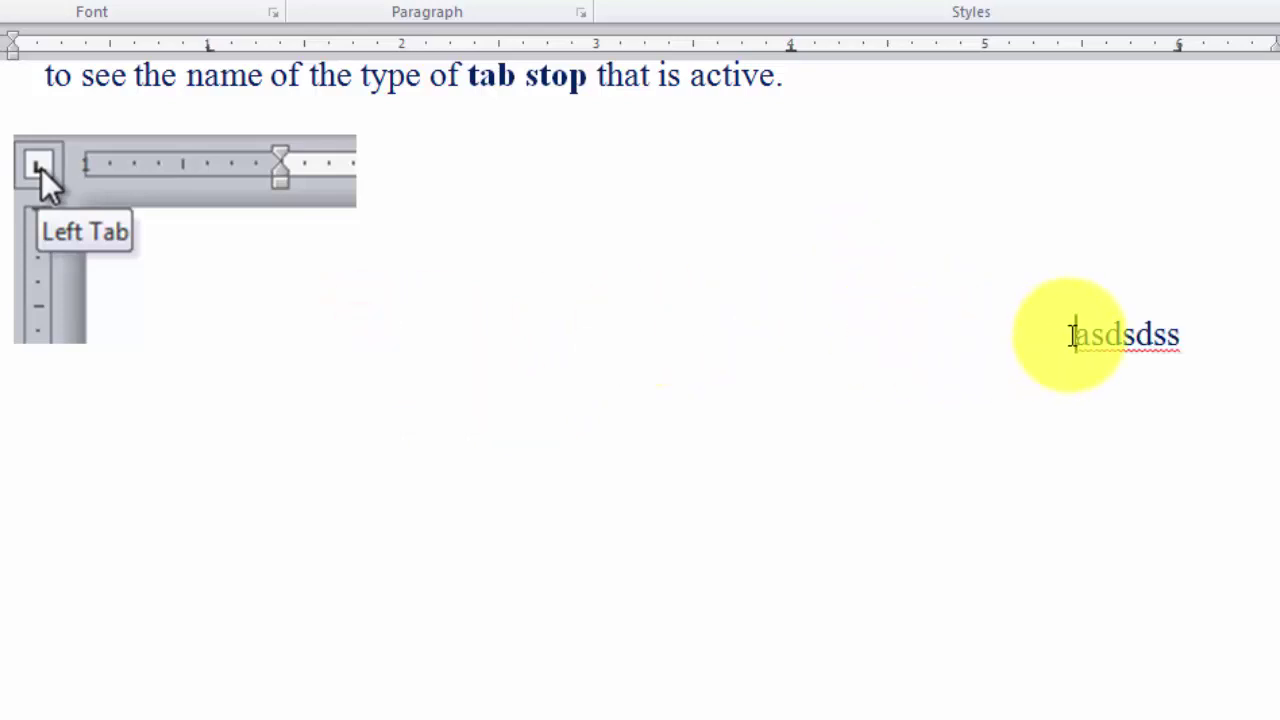
pyautogui.press('BackSpace')
pyautogui.click(884, 341)
pyautogui.write('fdfd')
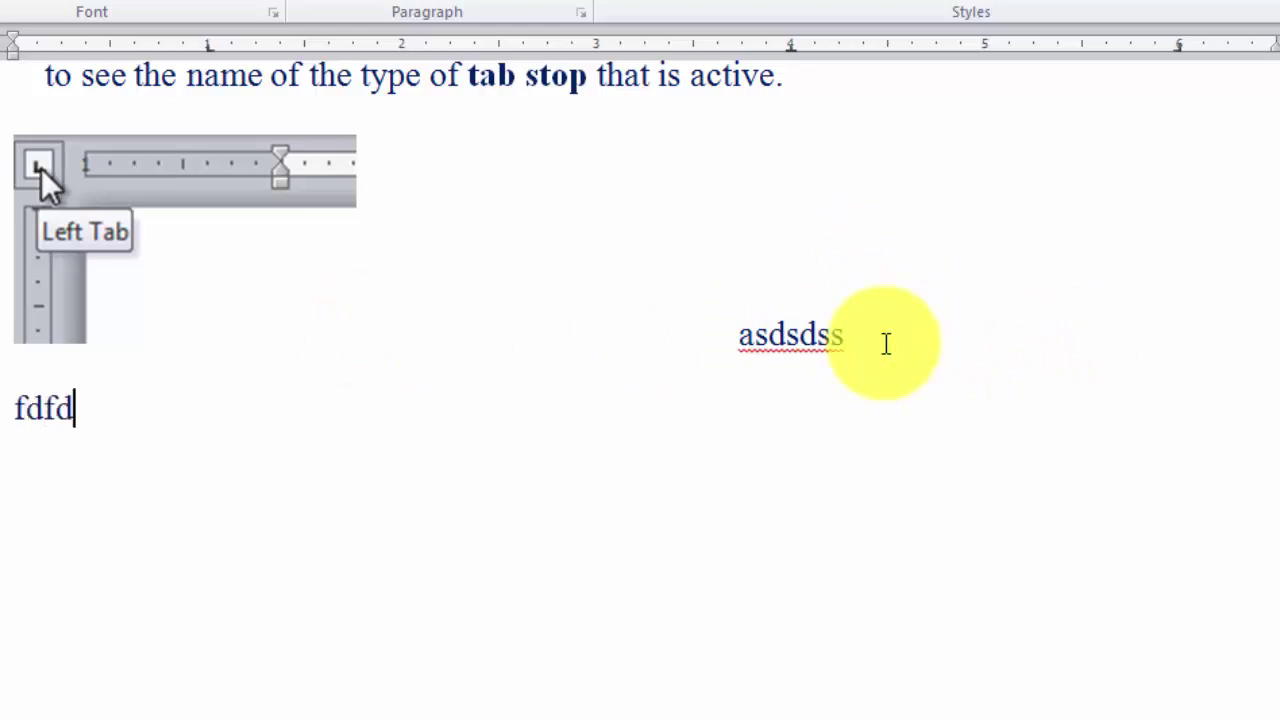
pyautogui.press('Tab')
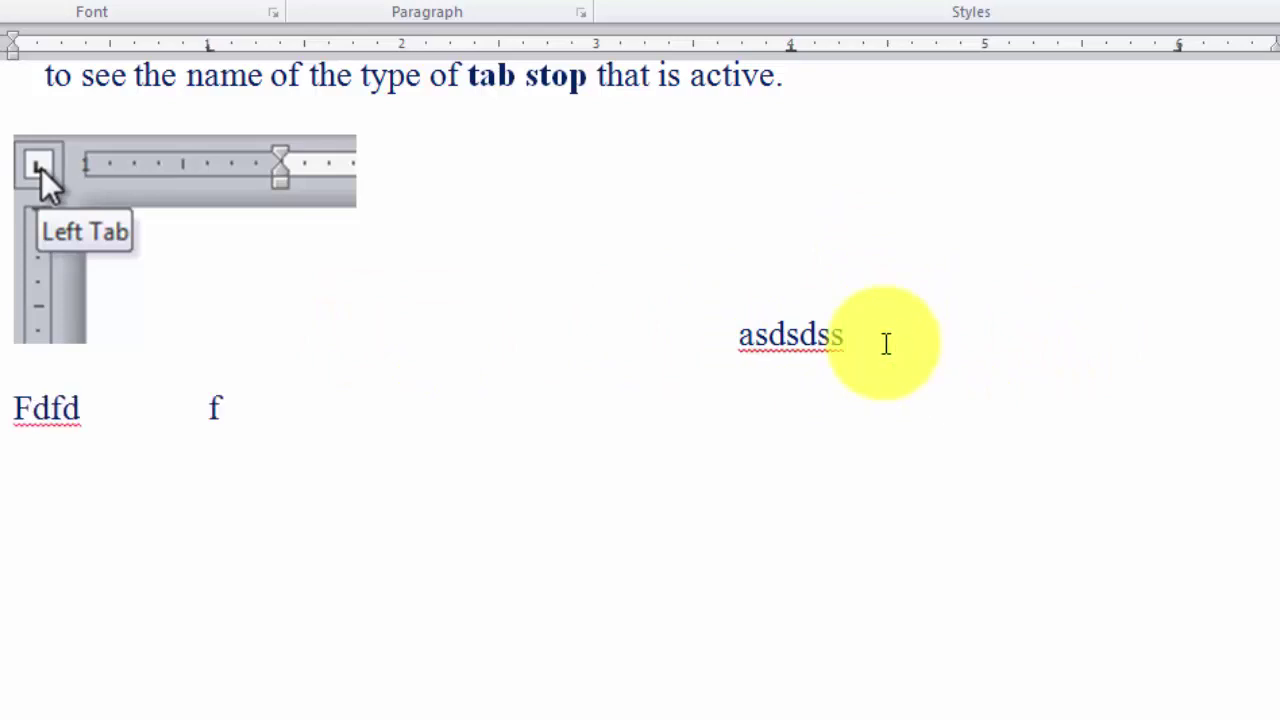
pyautogui.press('Tab')
pyautogui.write('dfd')
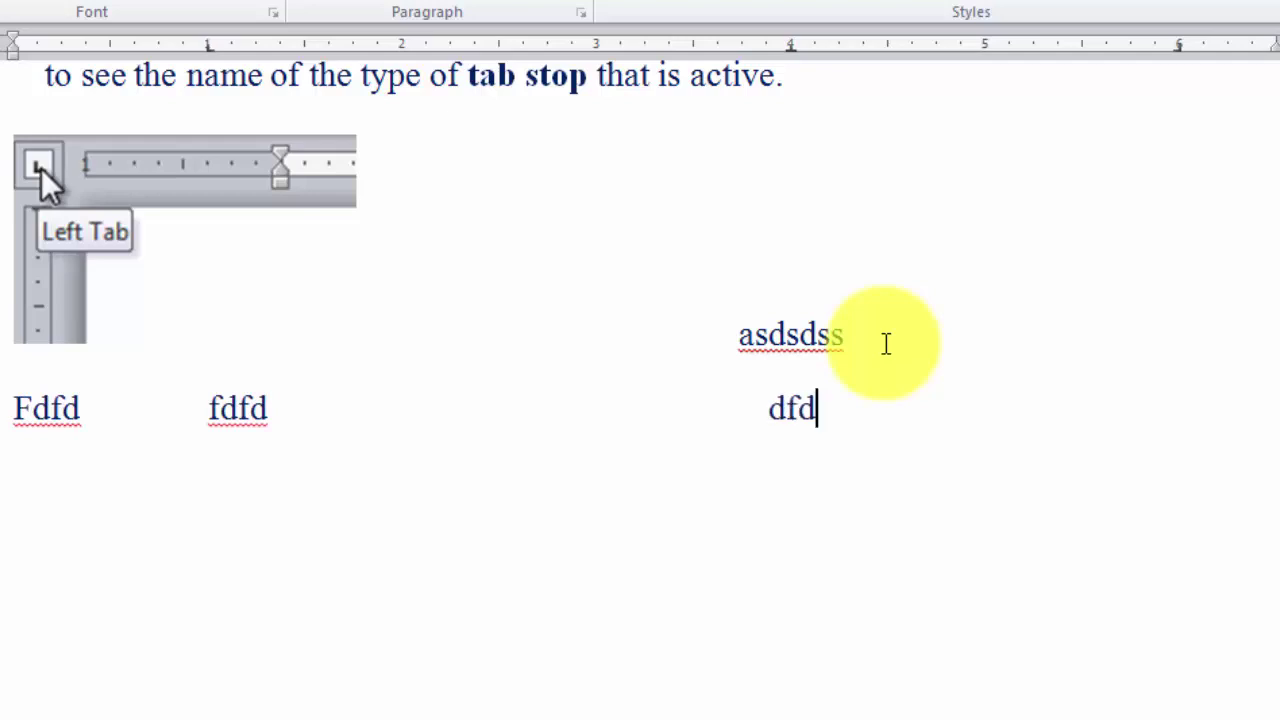
pyautogui.write('f\t')
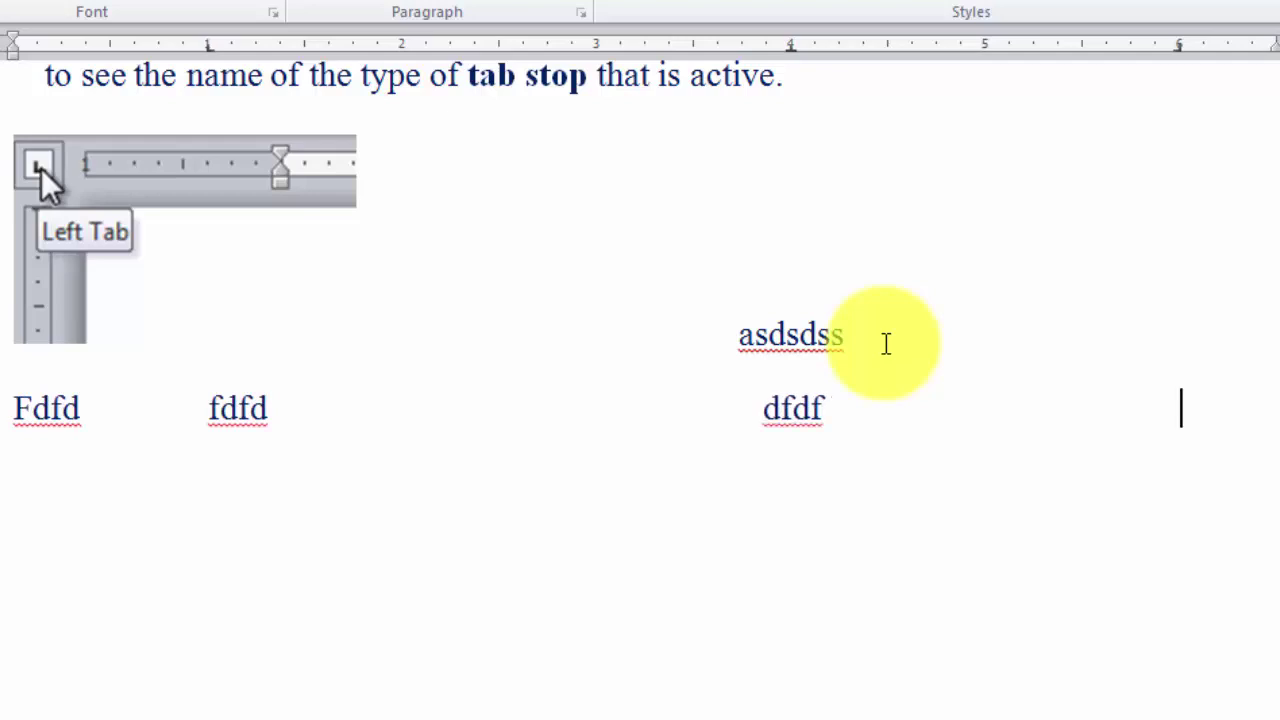
pyautogui.write('fgfgfgffgf')
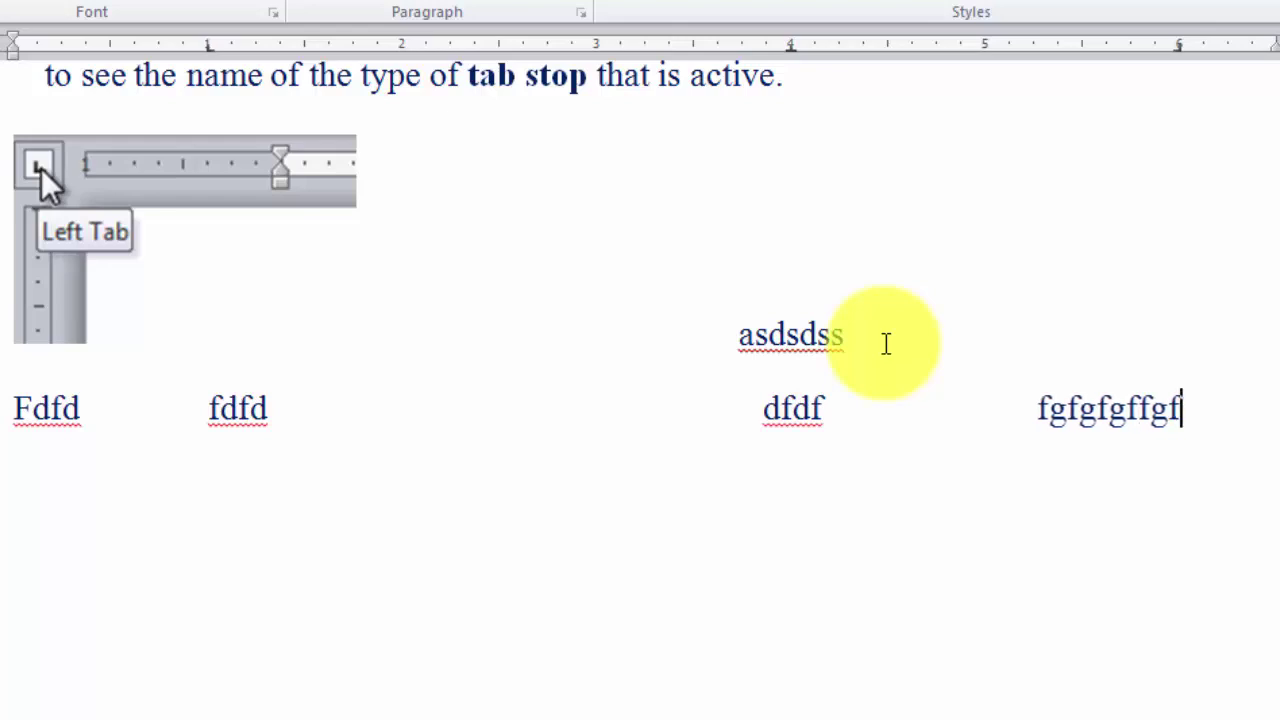
# Fill the second line with dfdffd, a centred dfdf run and fgfgfgfgfgfg at the tab stops.
pyautogui.press('Return')
pyautogui.write('sfsds')
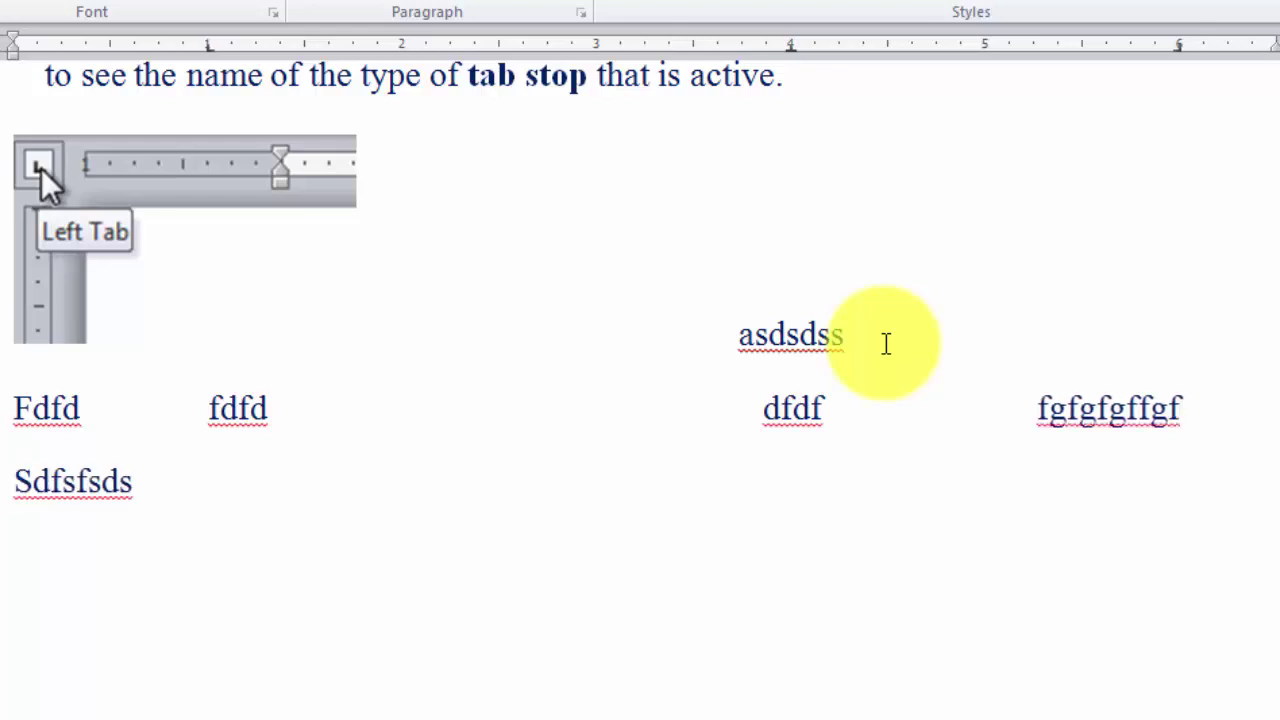
pyautogui.write('asa')
pyautogui.press('Return')
pyautogui.scroll(-3, 886, 343)
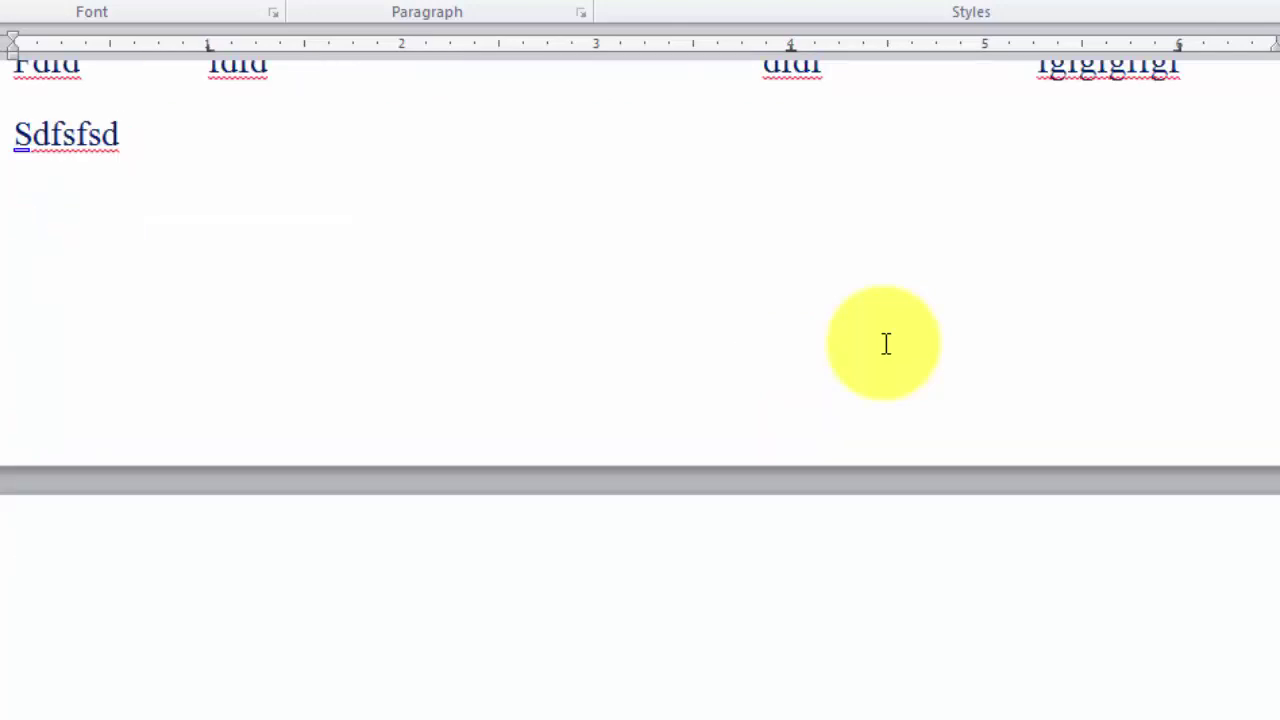
pyautogui.write('dfdf')
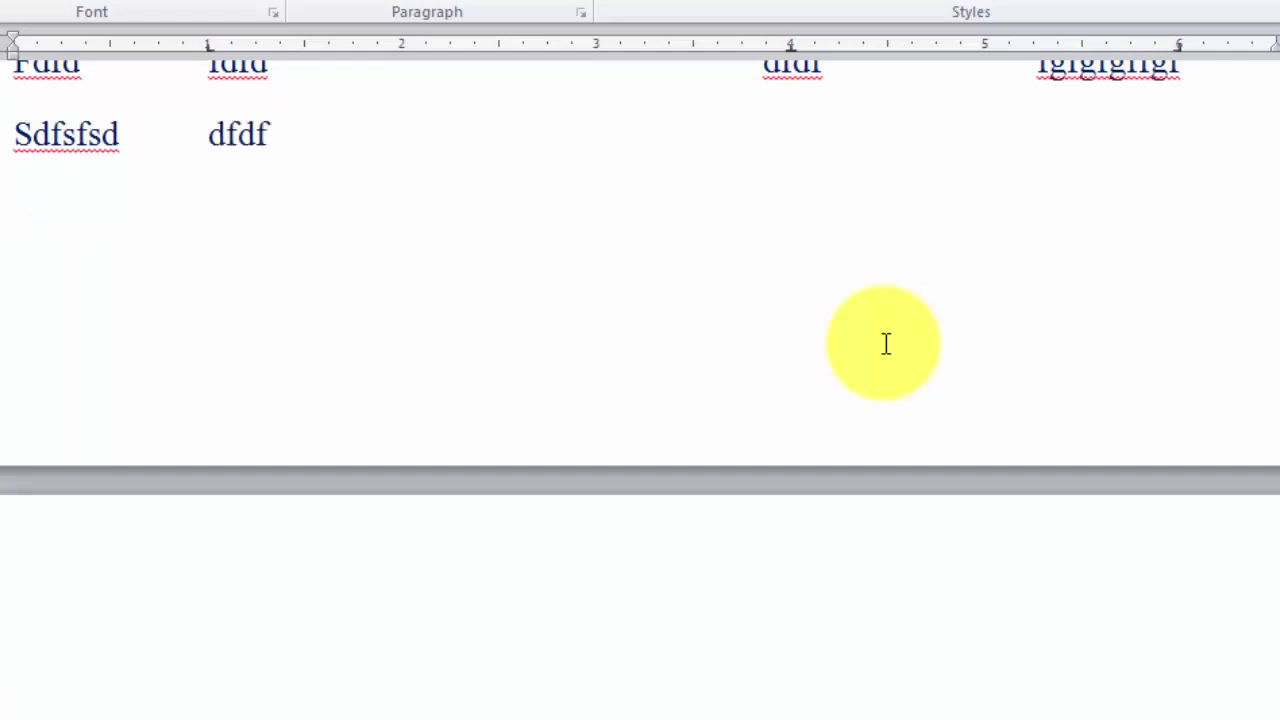
pyautogui.write('fd')
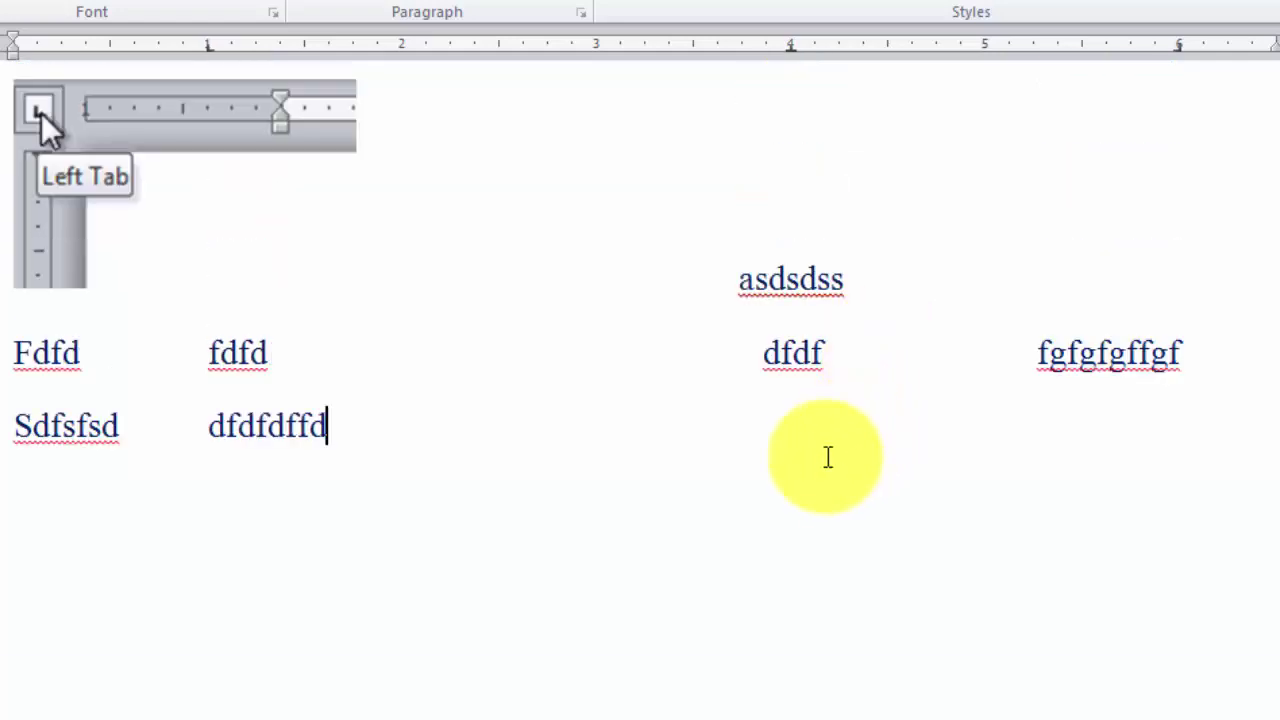
pyautogui.press('Tab')
pyautogui.write('dfdfd')
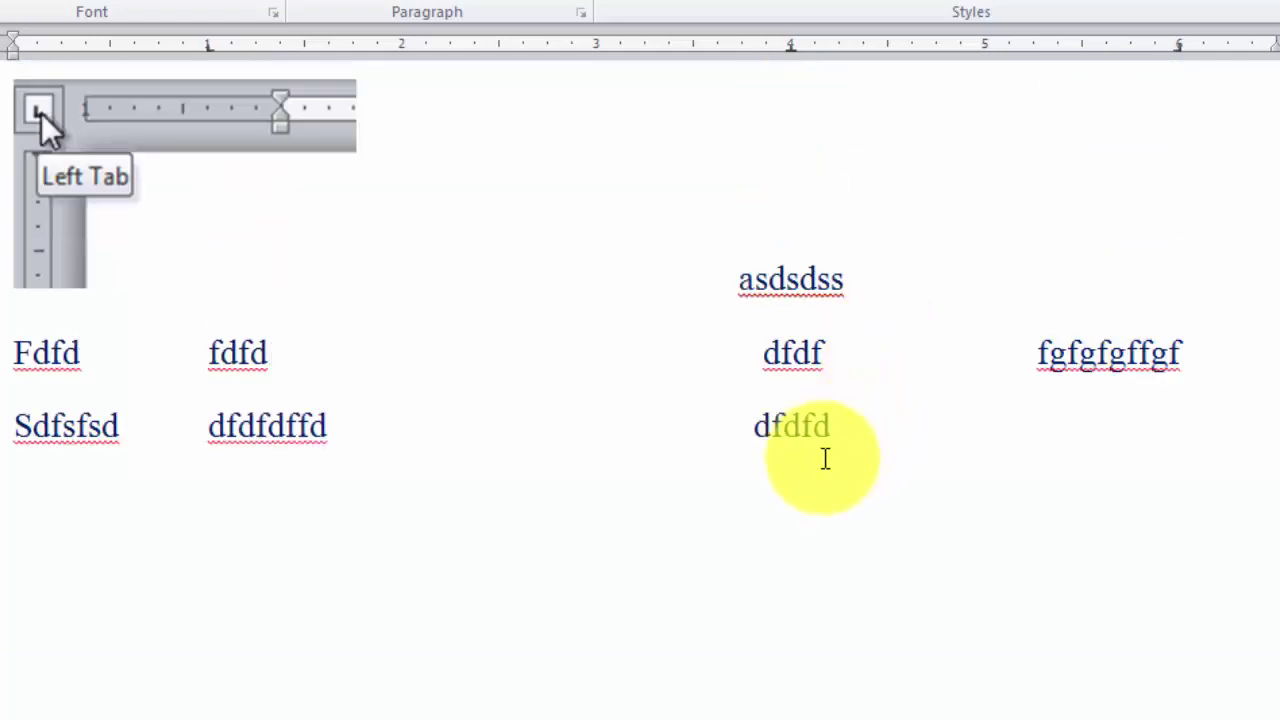
pyautogui.write('fdfdfdfdfdfdf')
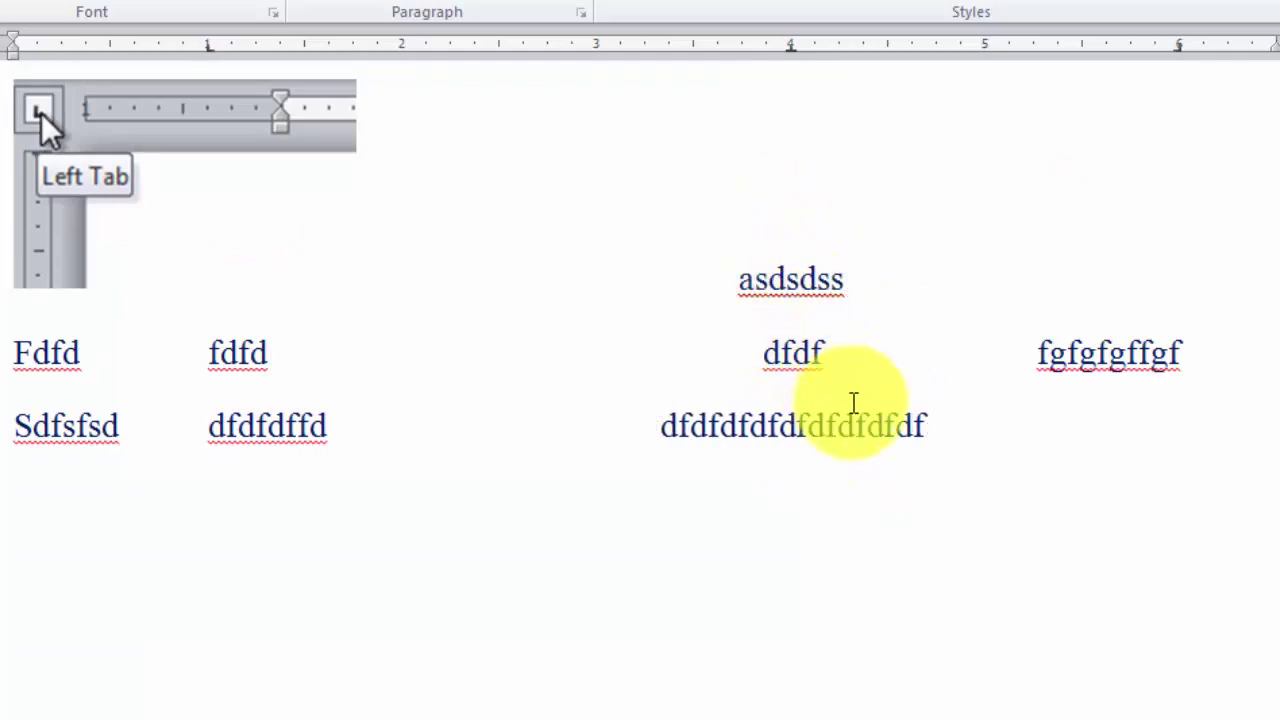
pyautogui.write('dfdfdfdfdfd')
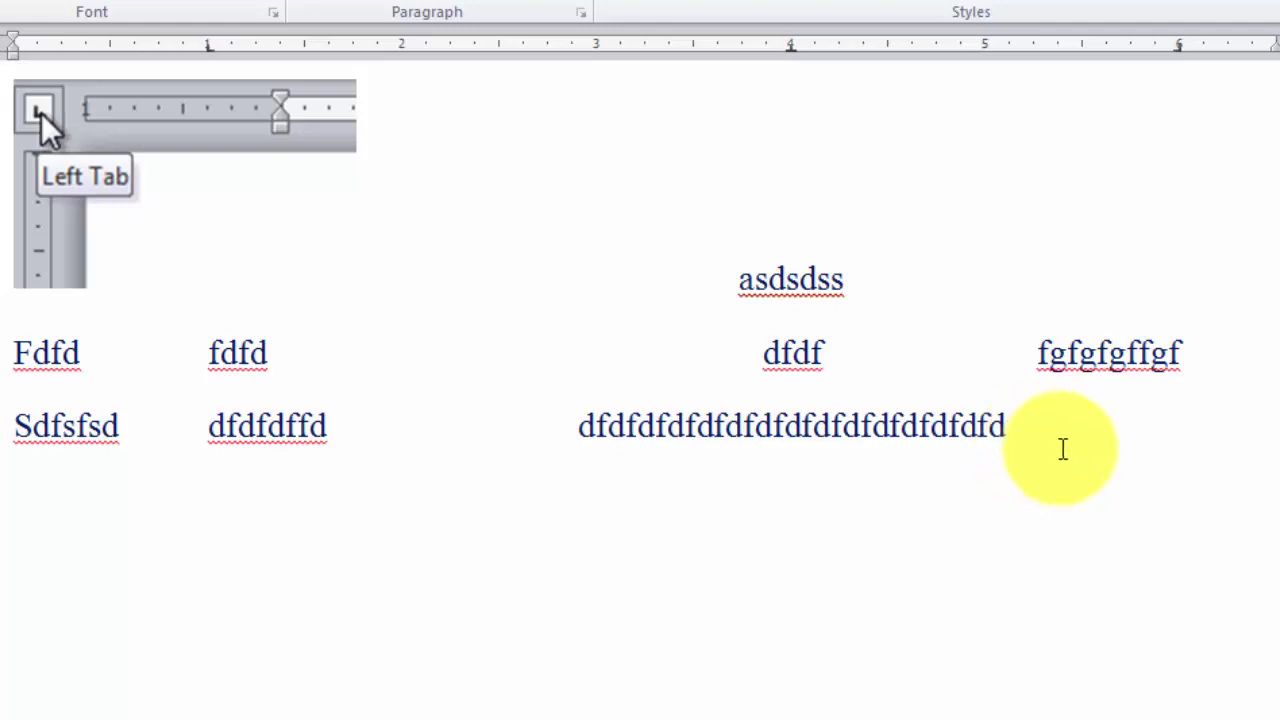
pyautogui.press('BackSpace')
pyautogui.press('BackSpace')
pyautogui.press('BackSpace')
pyautogui.press('BackSpace')
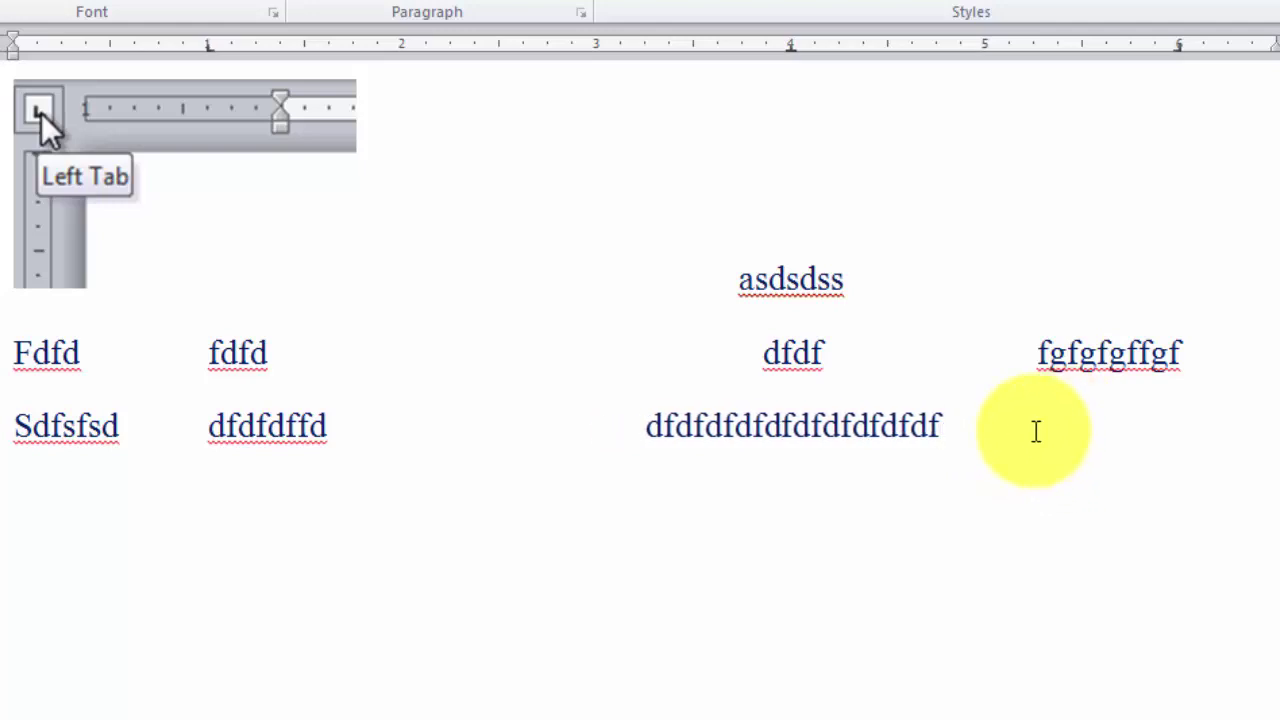
pyautogui.press('Tab')
pyautogui.write('fgfgfgfgfg')
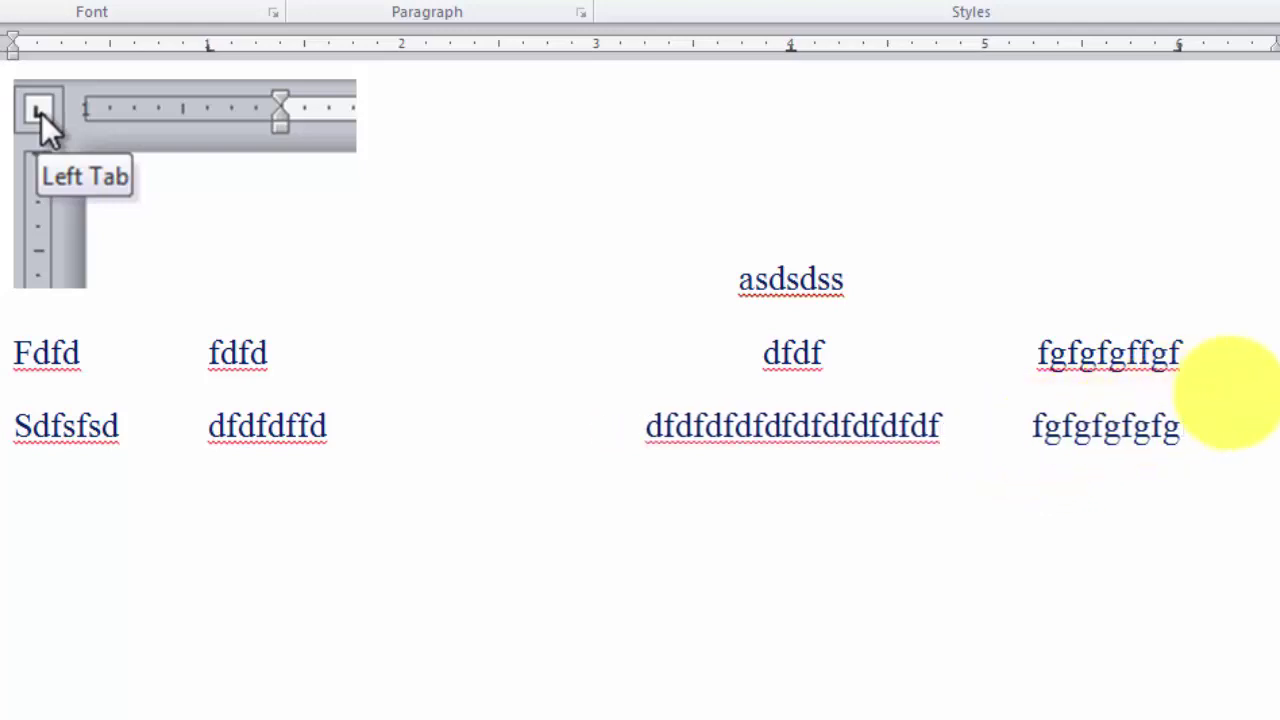
pyautogui.write('fg')
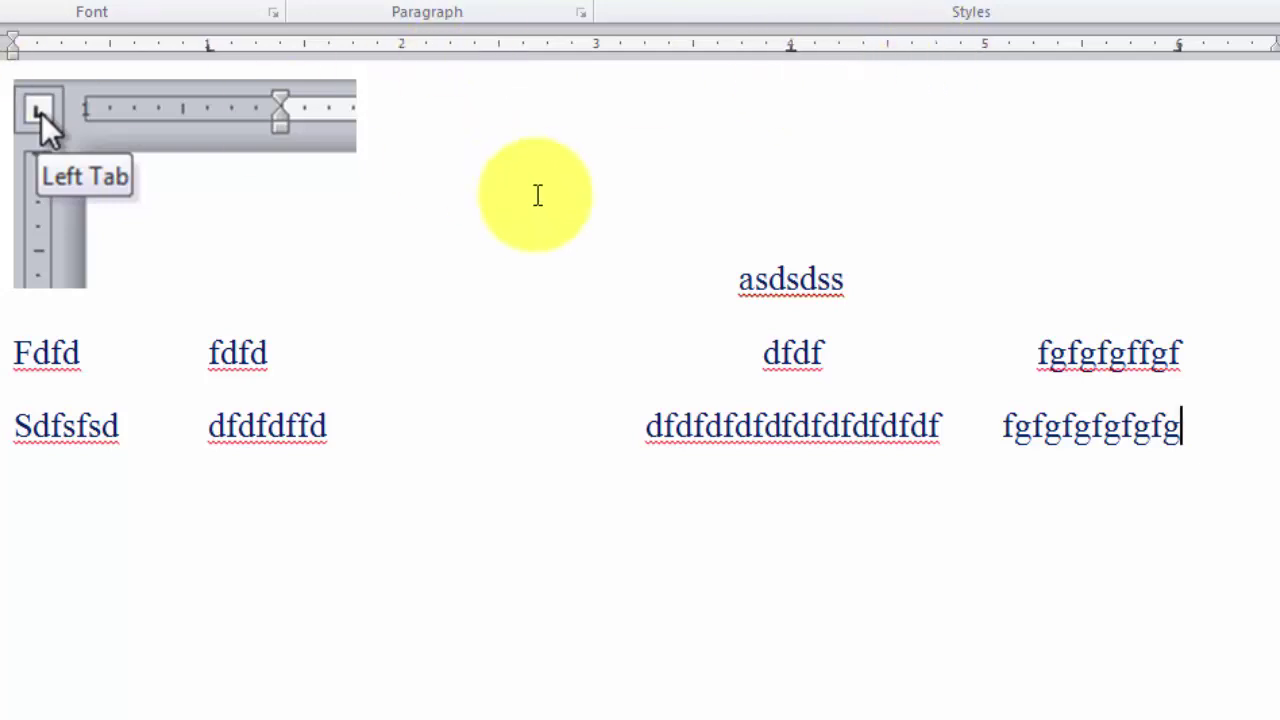
# Scroll to the decimal tab example and point out the decimal tab on its ruler.
pyautogui.scroll(-3, 562, 220)
pyautogui.scroll(-5, 566, 240)
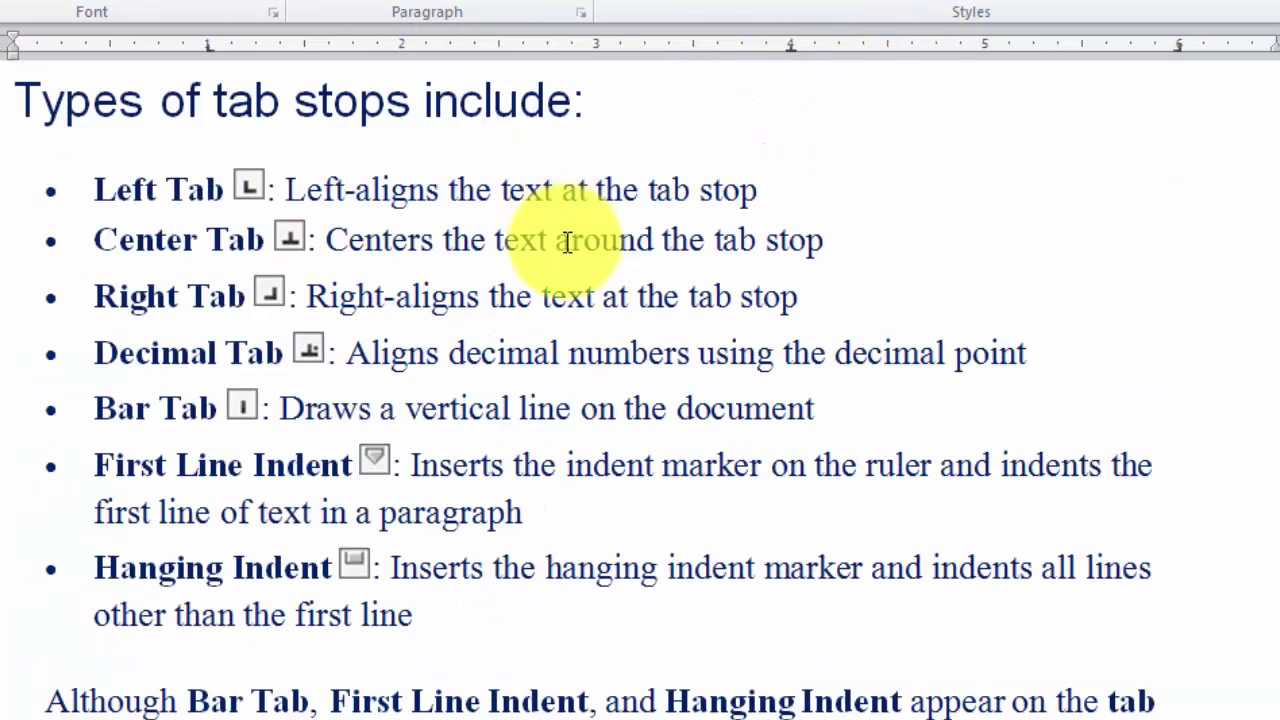
pyautogui.scroll(-5, 575, 277)
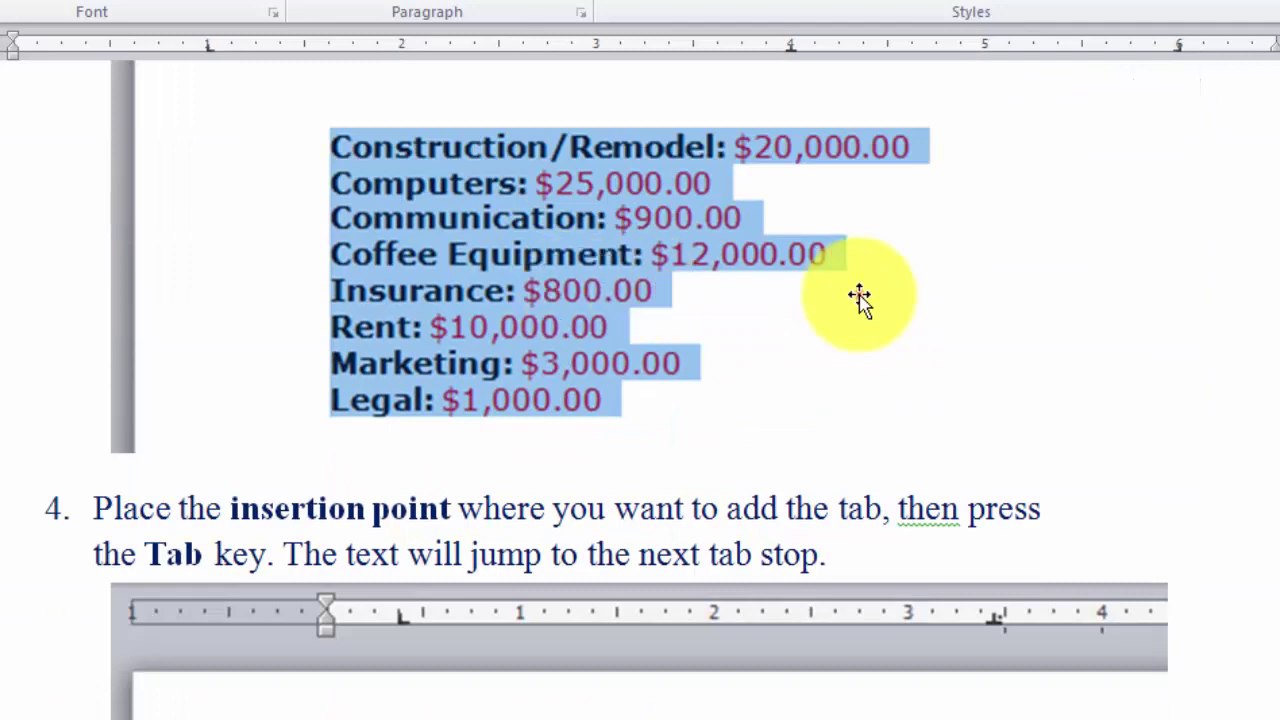
pyautogui.scroll(2, 728, 376)
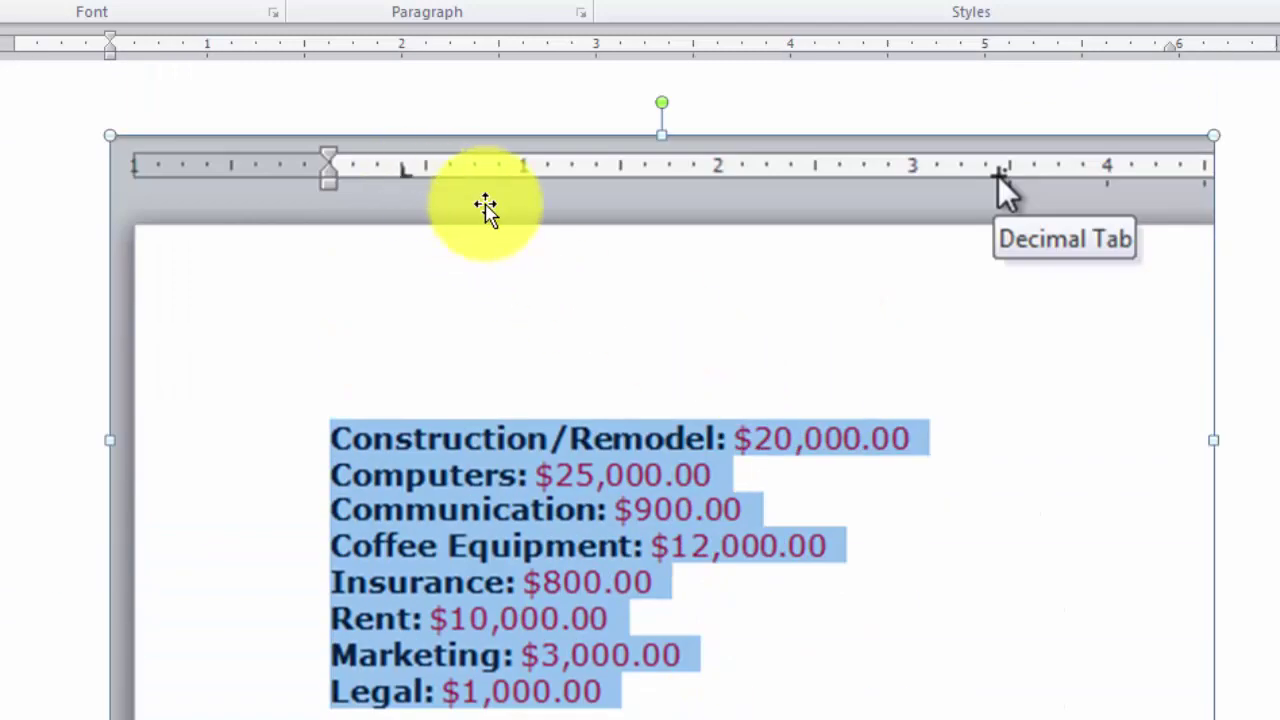
pyautogui.click(1004, 180)
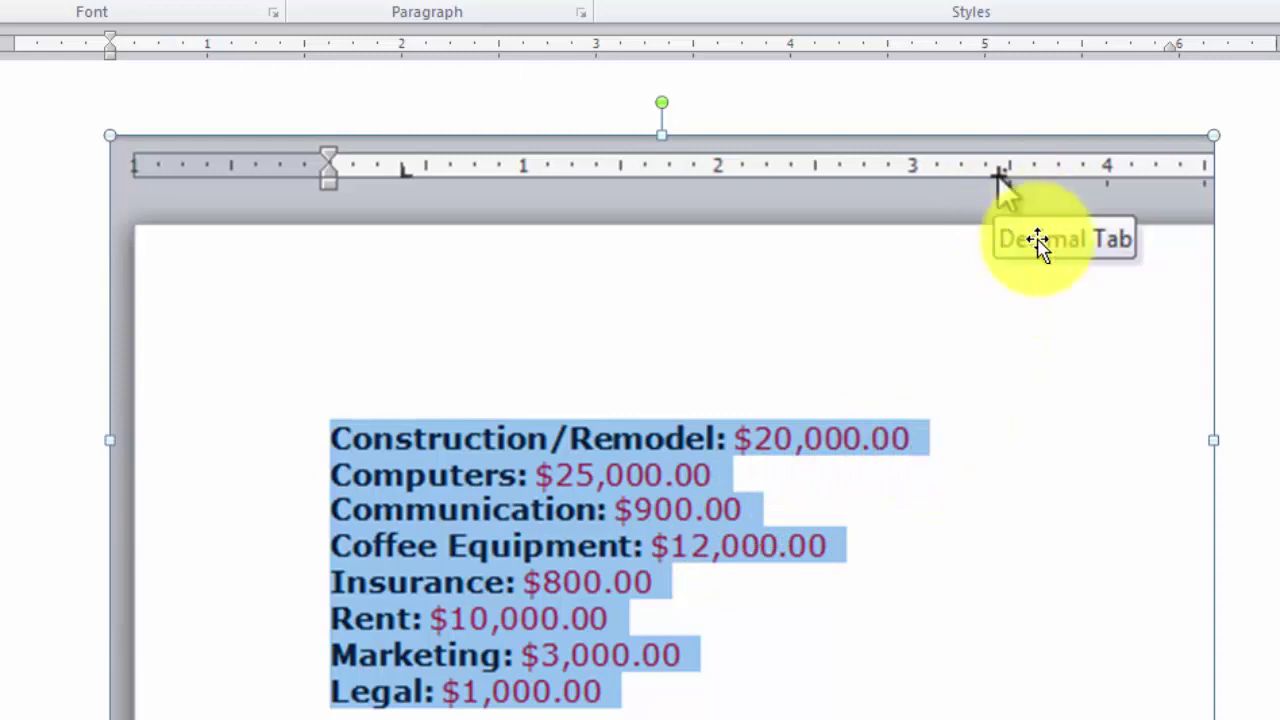
# Scroll down to step 5, which explains removing a tab stop by dragging it off the Ruler.
pyautogui.scroll(-4, 894, 557)
pyautogui.scroll(-12, 903, 500)
pyautogui.scroll(-2, 903, 495)
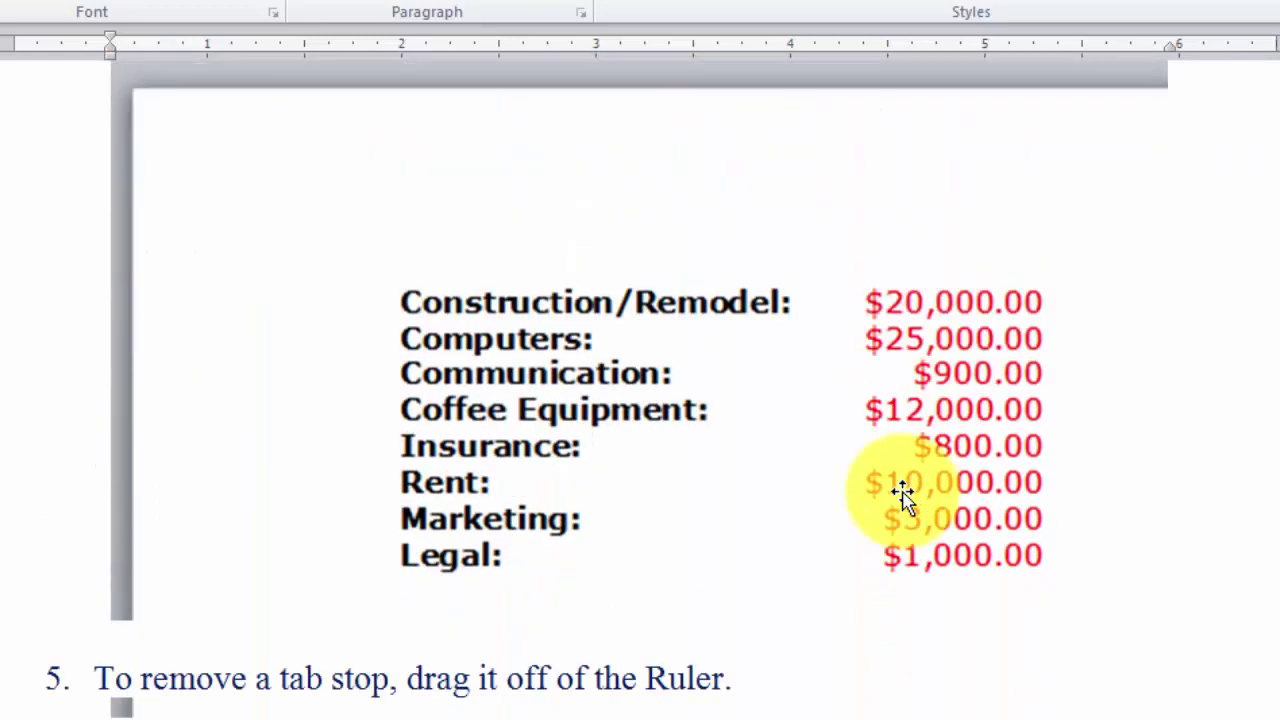
pyautogui.scroll(2, 903, 495)
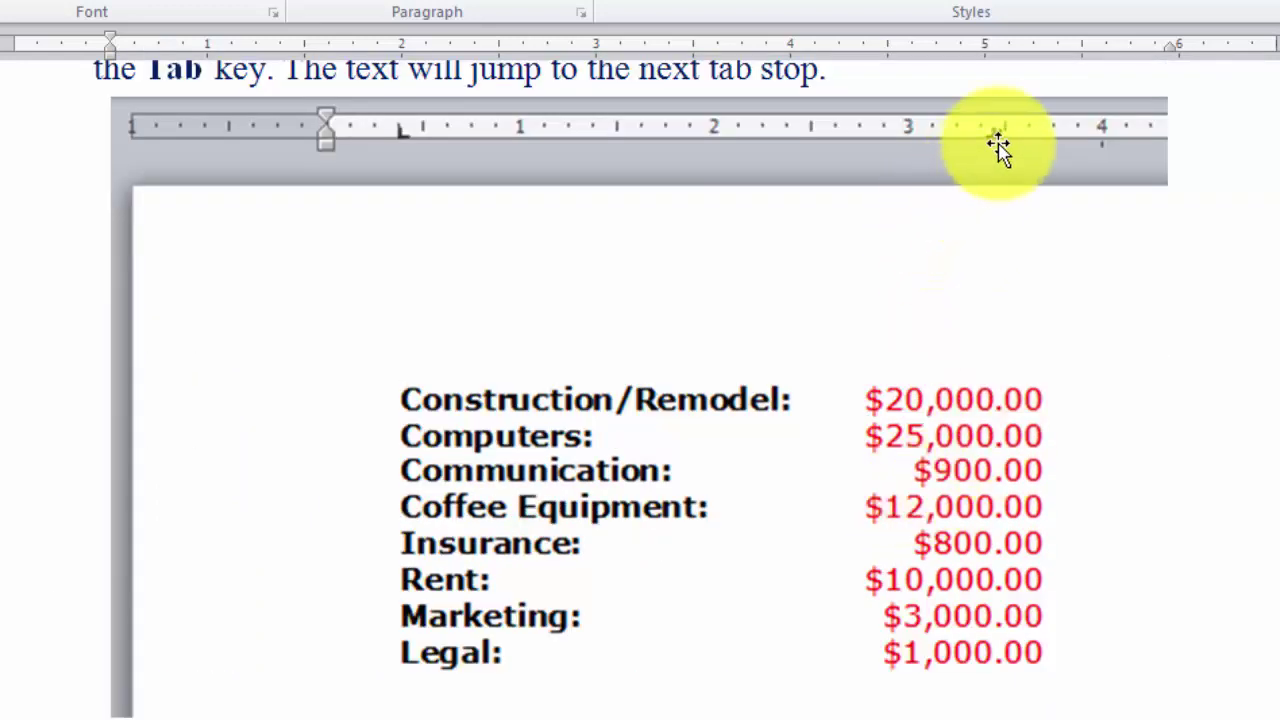
pyautogui.scroll(2, 873, 372)
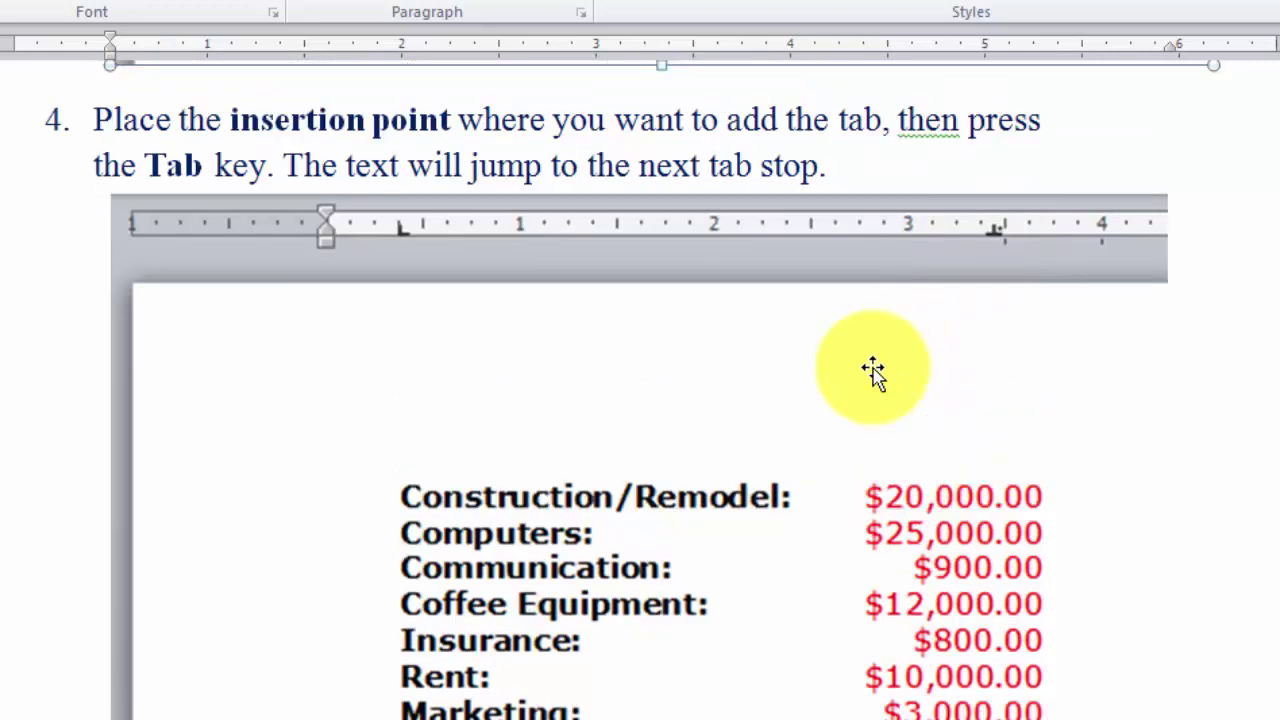
pyautogui.scroll(-2, 463, 540)
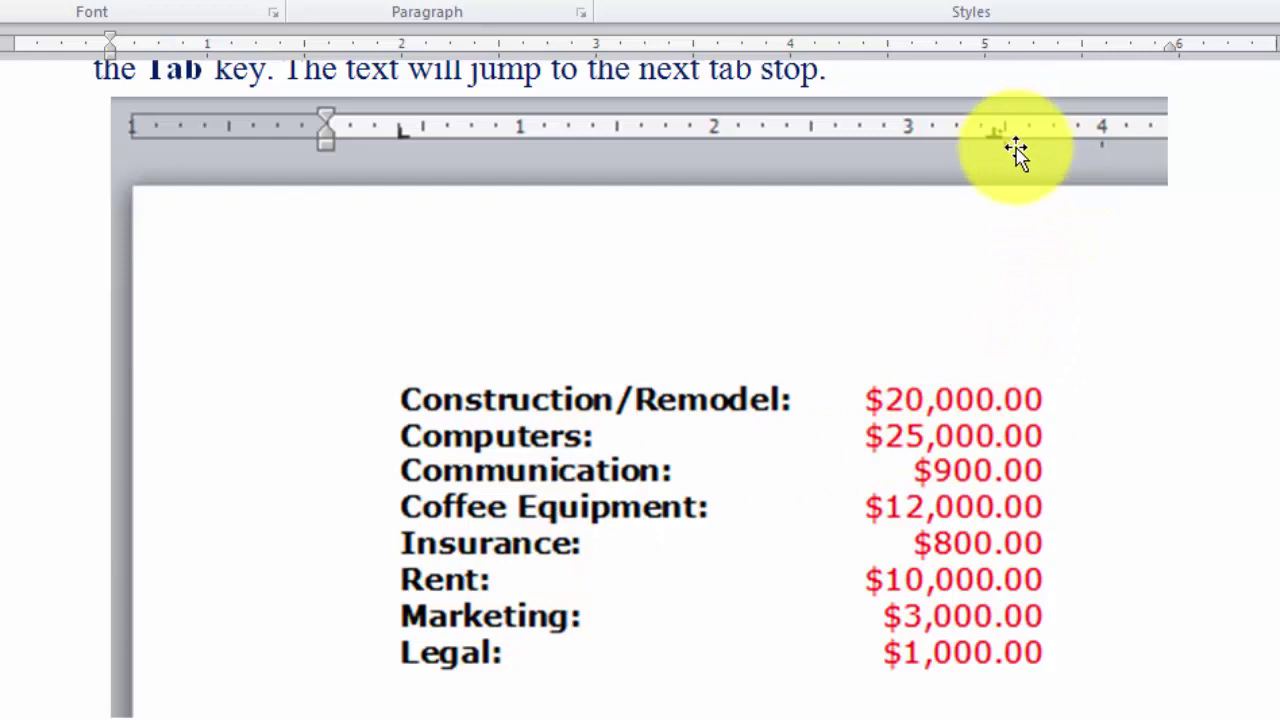
pyautogui.scroll(-10, 1006, 148)
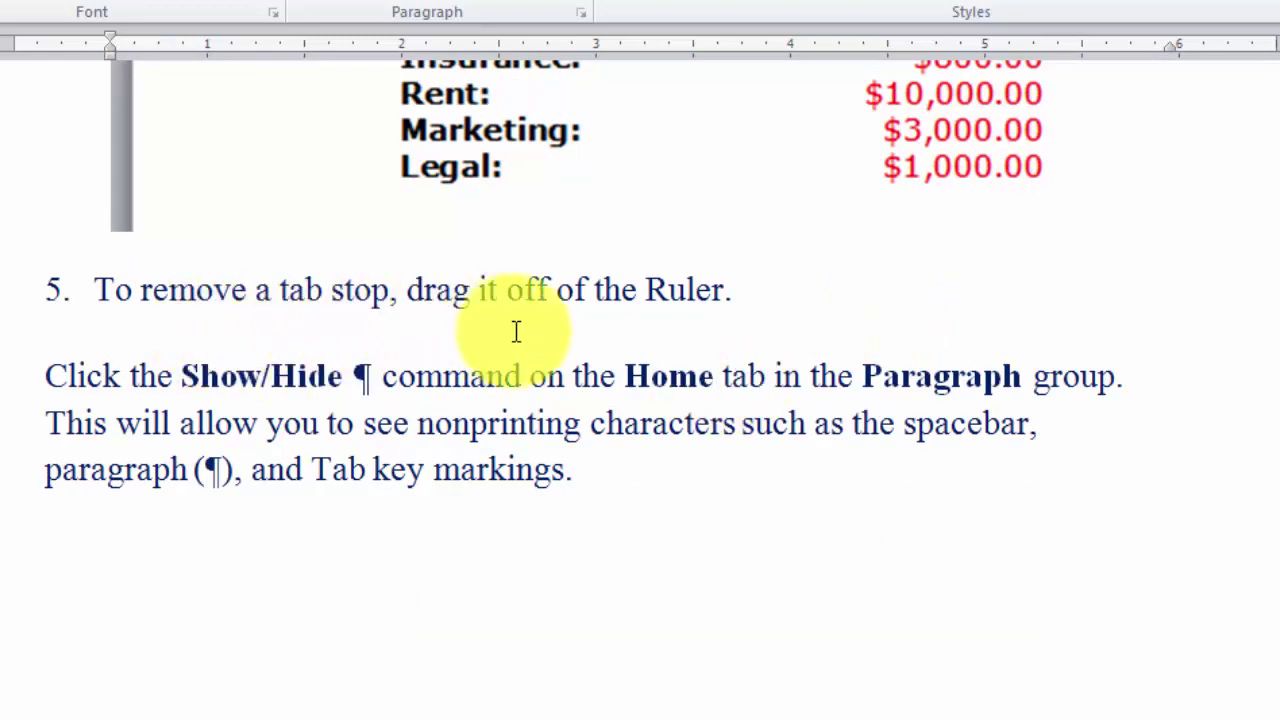
pyautogui.scroll(-2, 626, 337)
pyautogui.scroll(-10, 640, 335)
pyautogui.scroll(4, 645, 335)
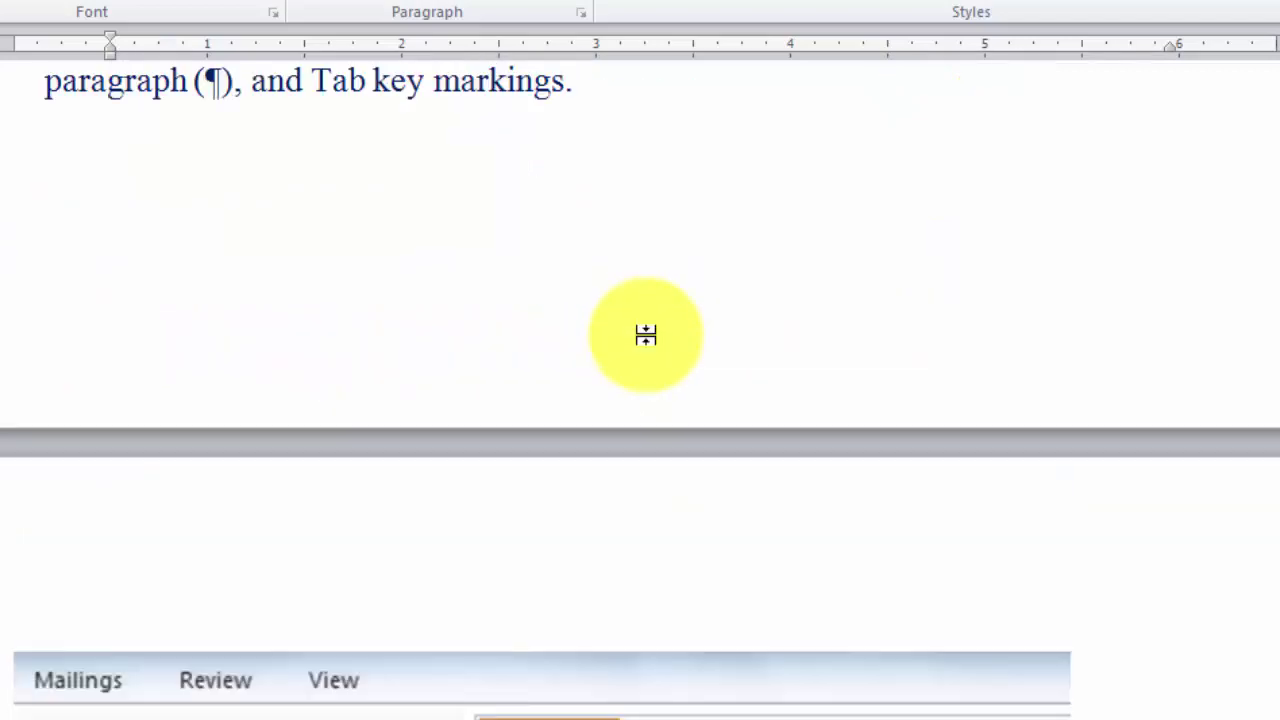
pyautogui.scroll(3, 645, 335)
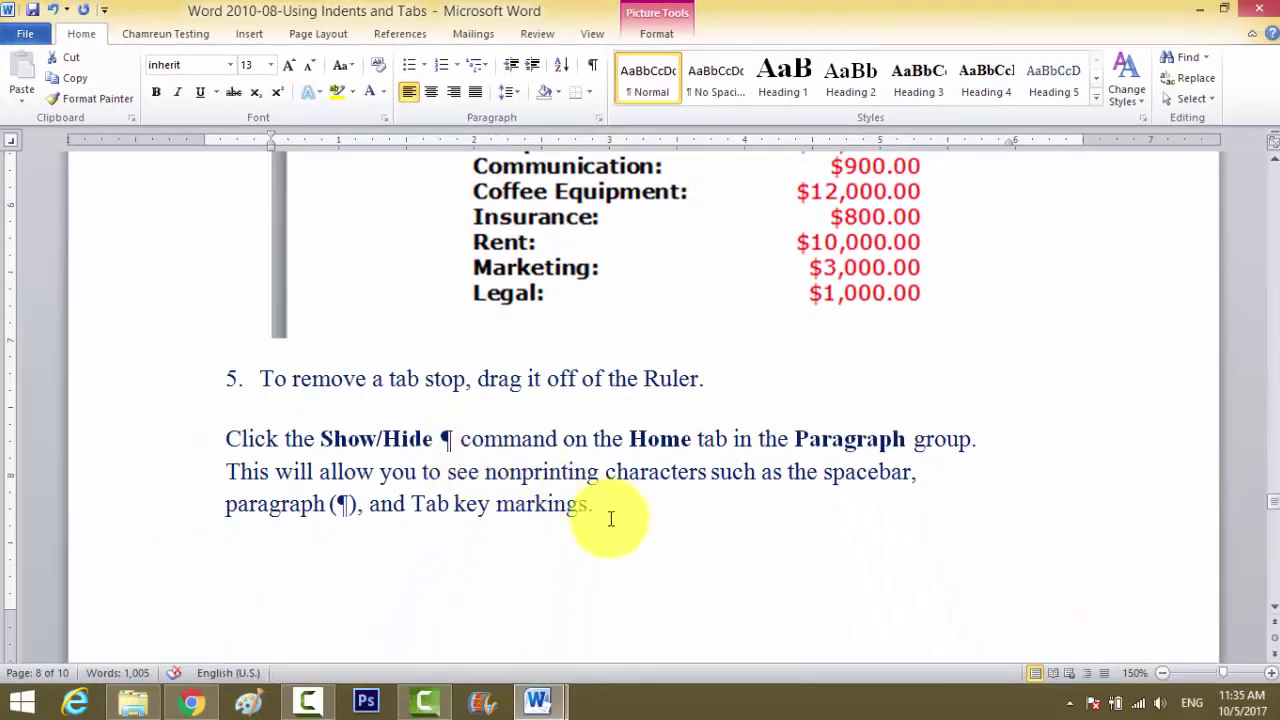
pyautogui.moveTo(608, 506); pyautogui.dragTo(191, 437)
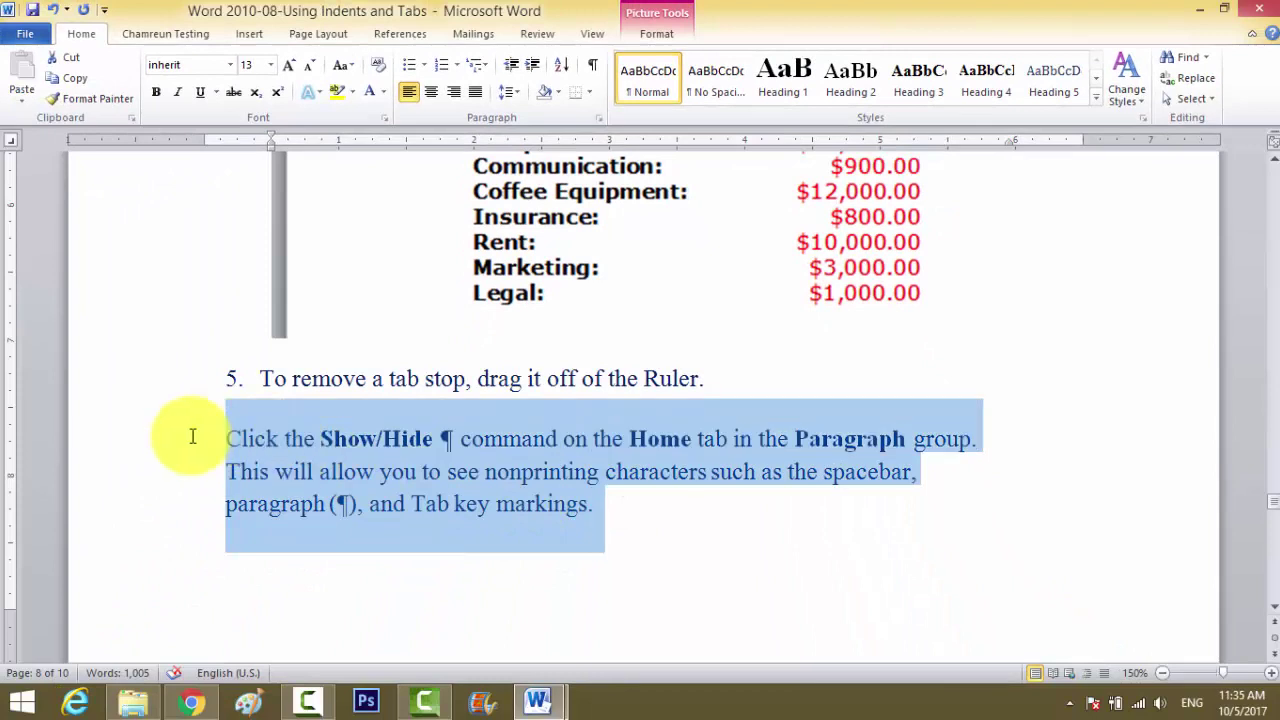
pyautogui.click(658, 510)
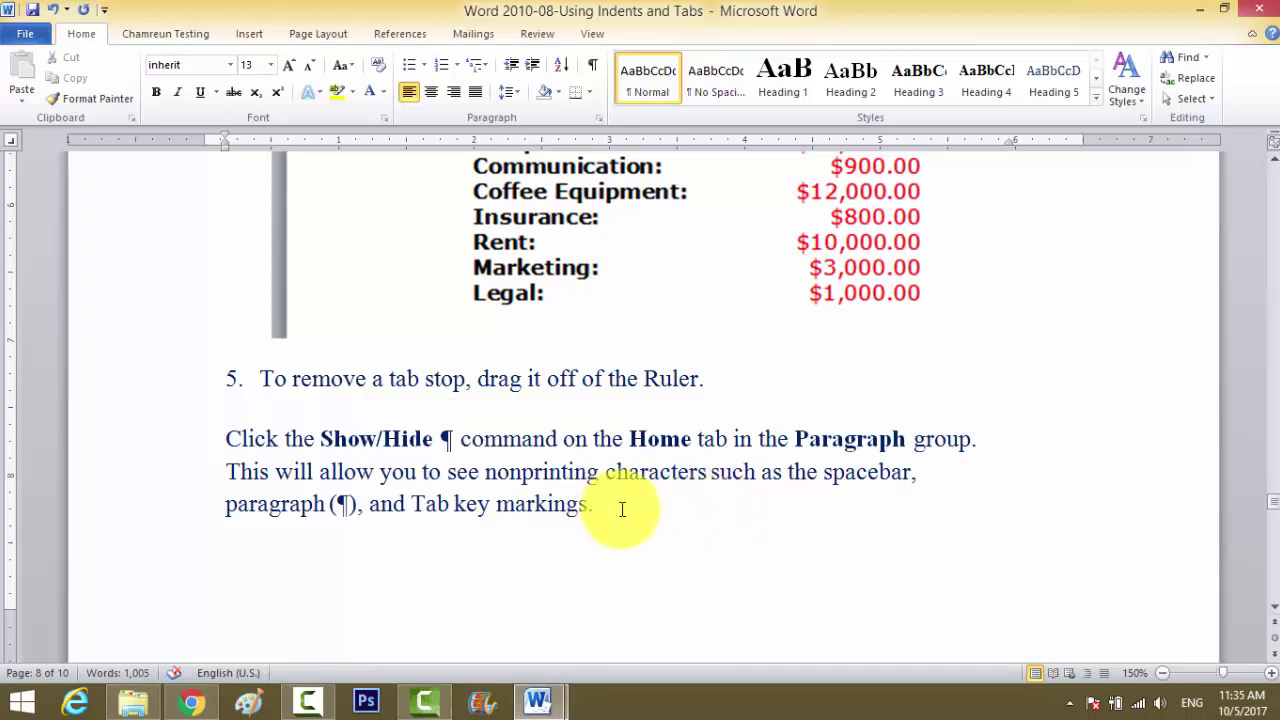
pyautogui.moveTo(457, 438); pyautogui.dragTo(421, 438)
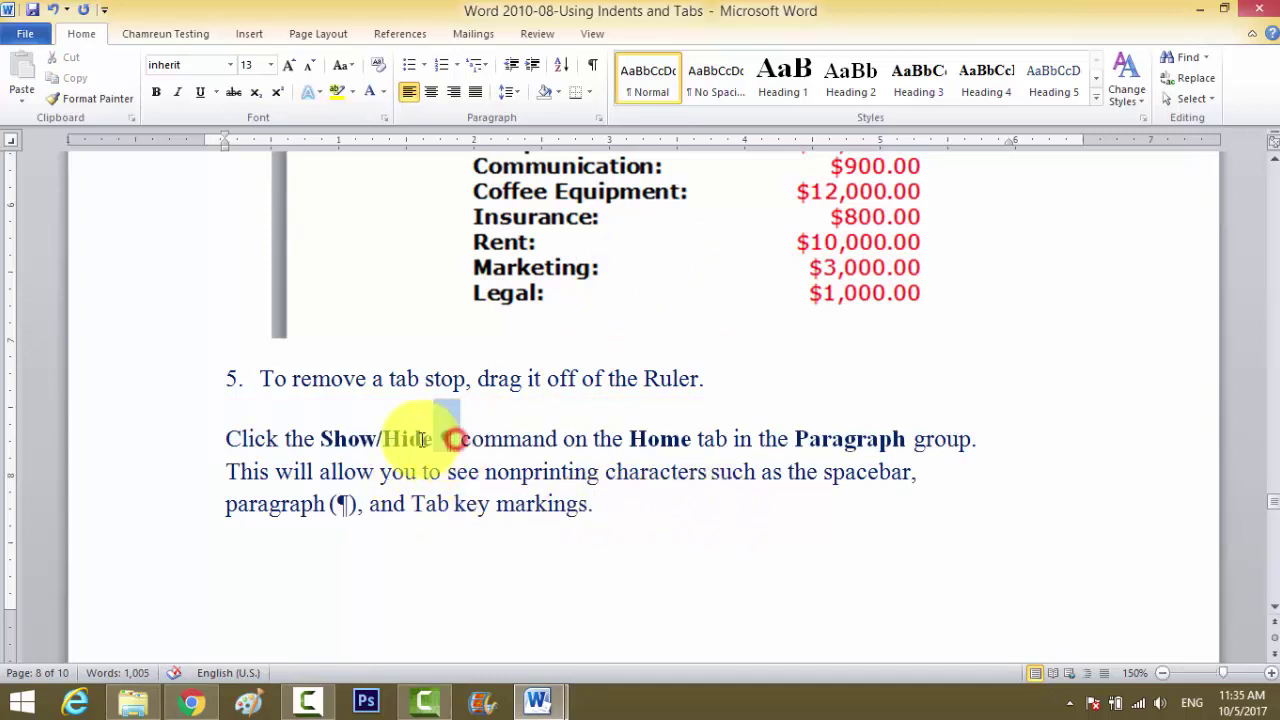
pyautogui.click(628, 500)
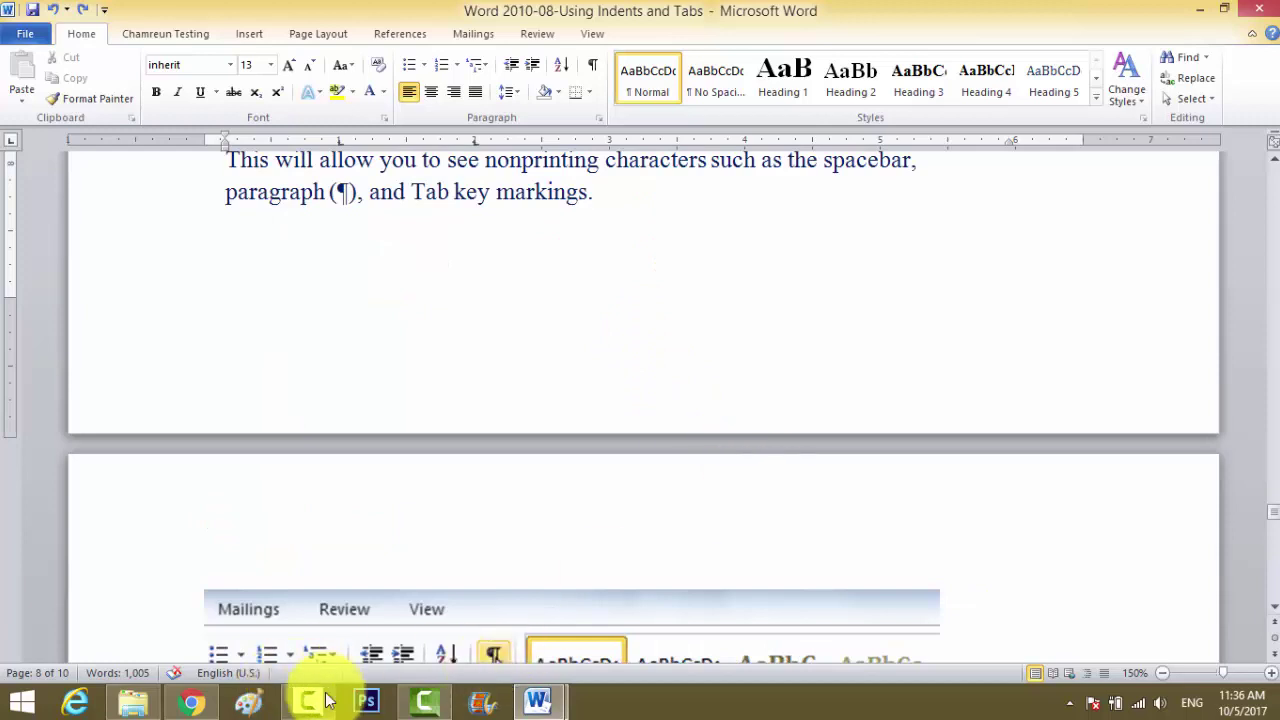
# Switch from Word to the YouTube channel page in Chrome using the taskbar.
pyautogui.moveTo(312, 706)
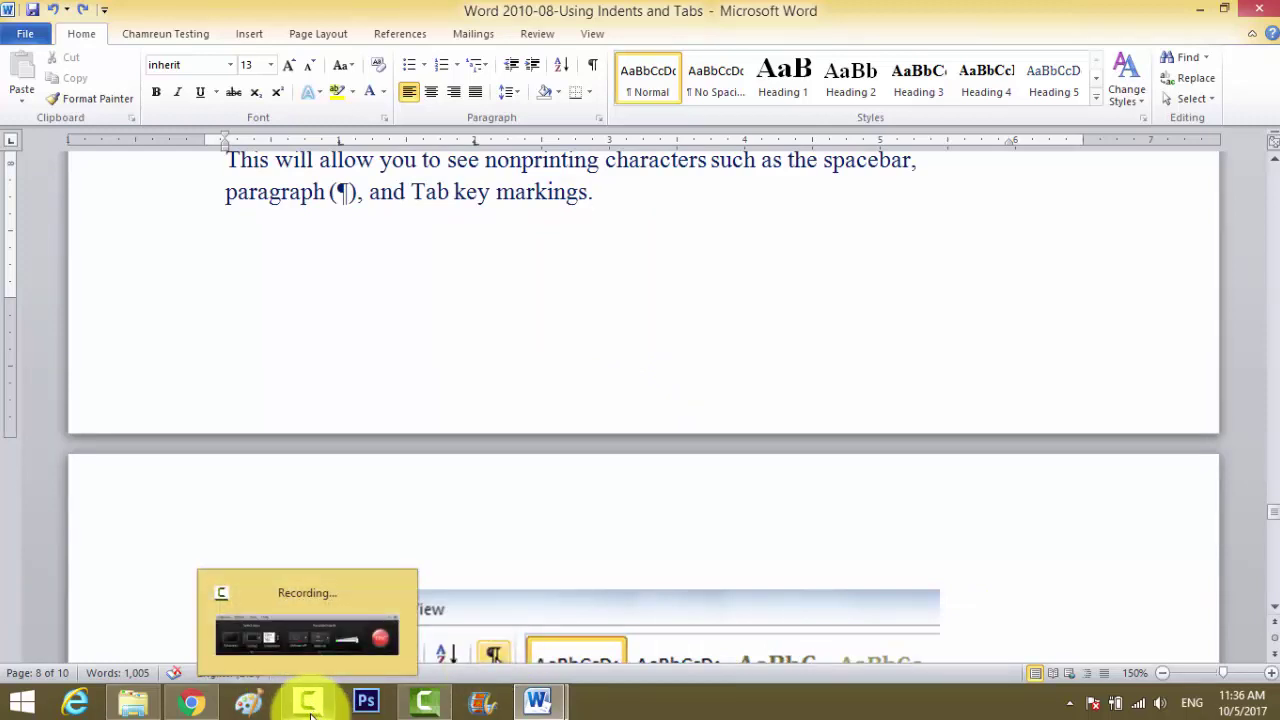
pyautogui.moveTo(560, 702)
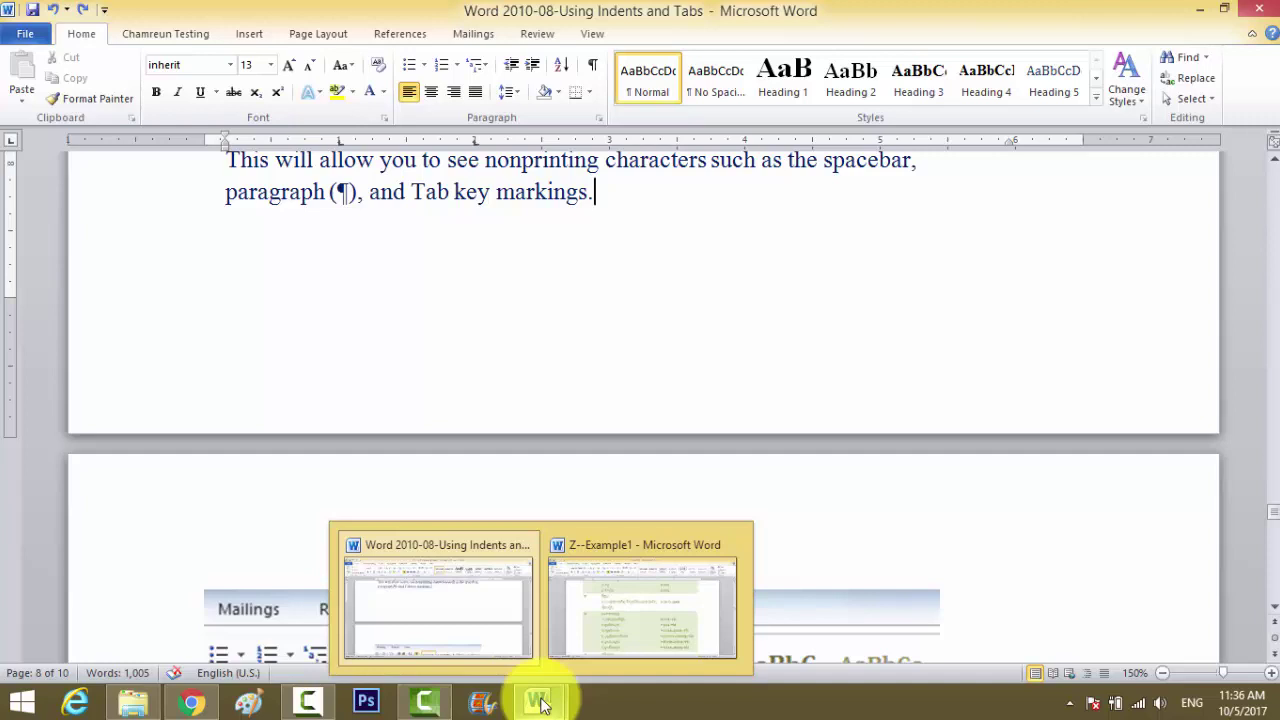
pyautogui.click(185, 700)
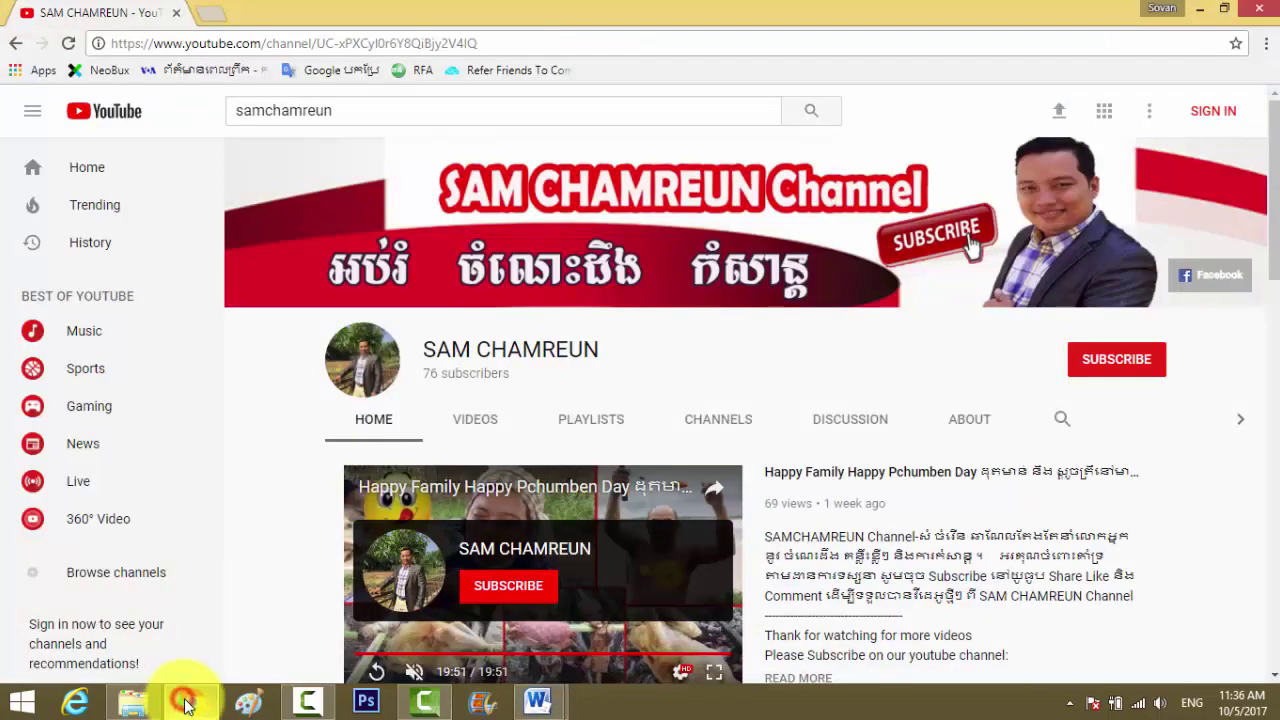